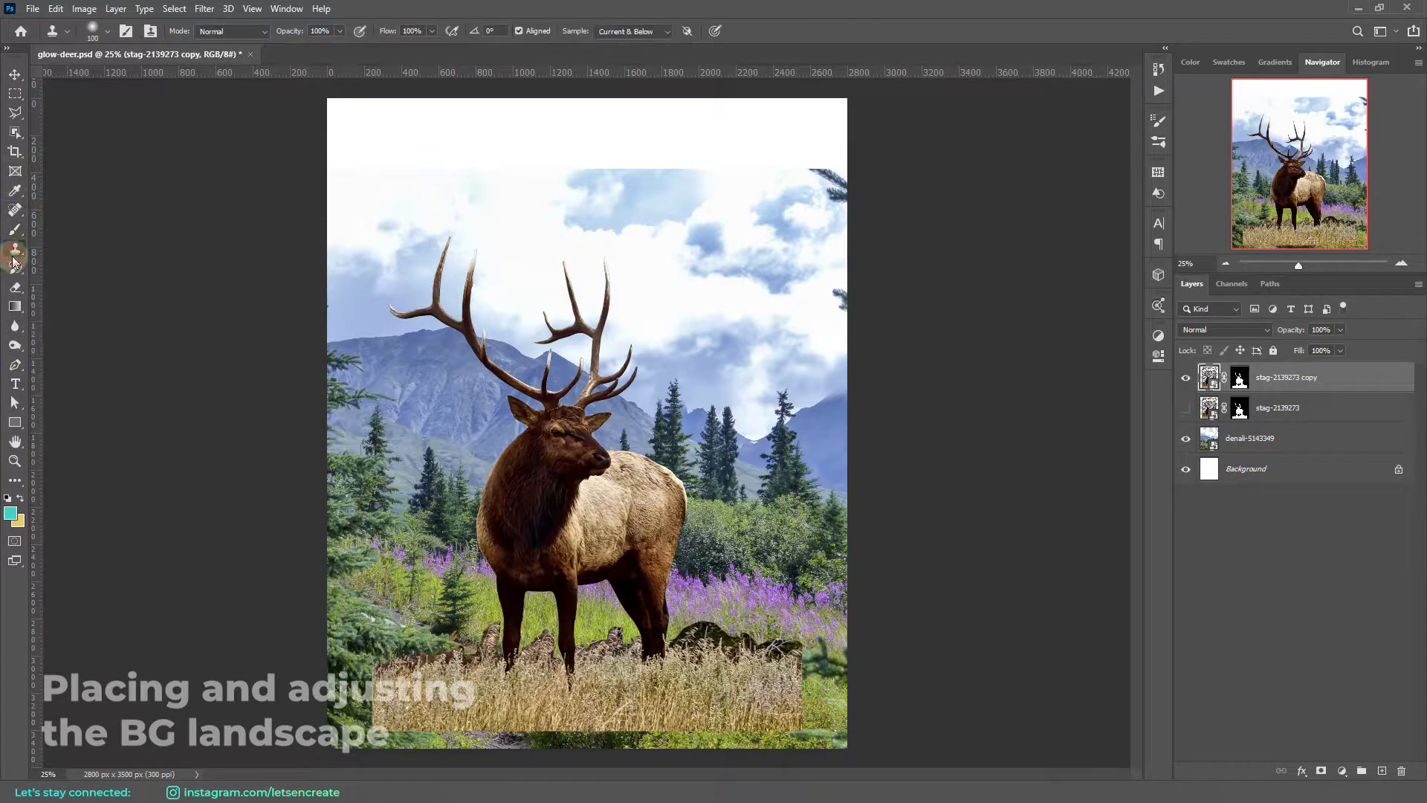
- Apply the elk copy's cutout mask permanently and zoom in on the elk's lower half
{"action": "right_click", "coordinate": [1239, 377]}
{"action": "left_click", "coordinate": [1264, 408]}
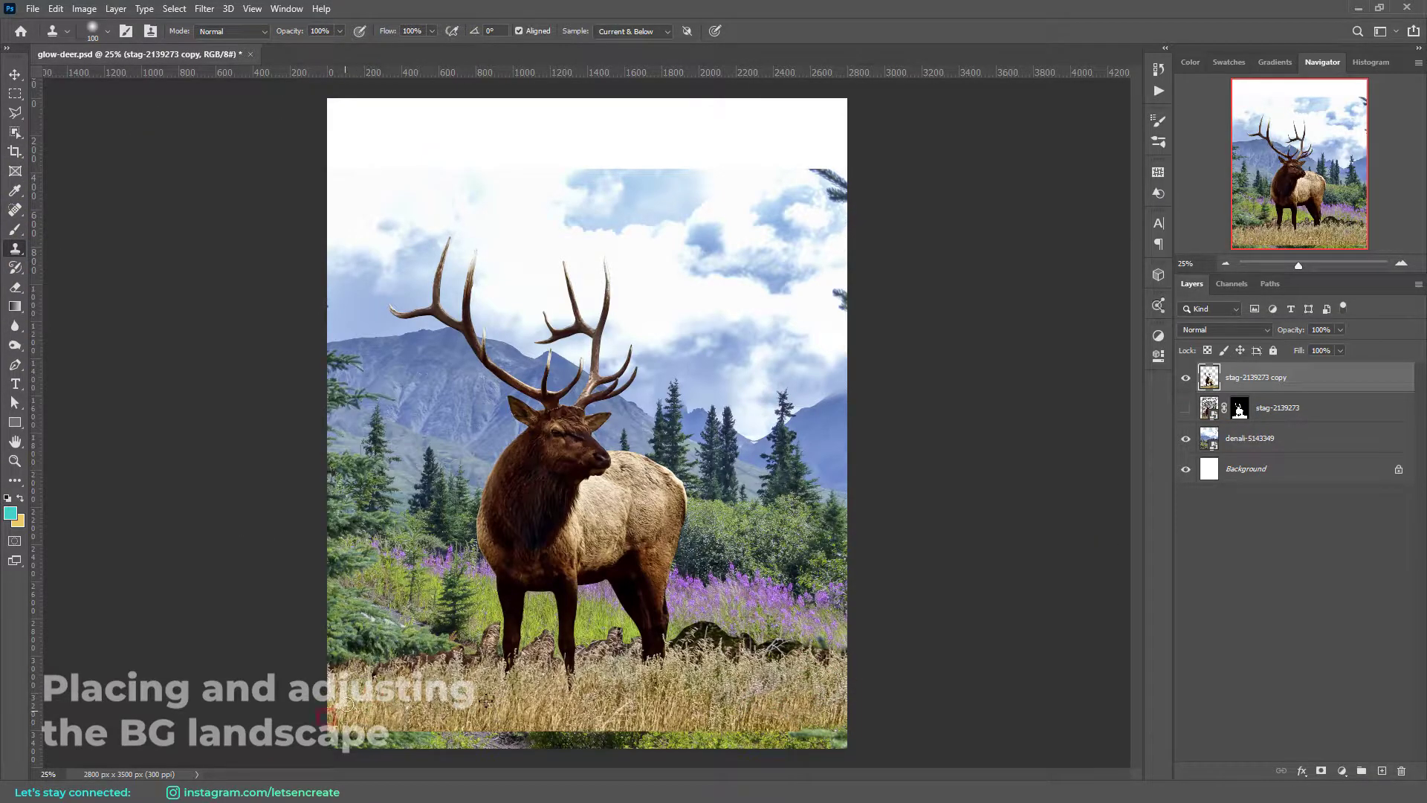
{"action": "key", "text": "ctrl+plus"}
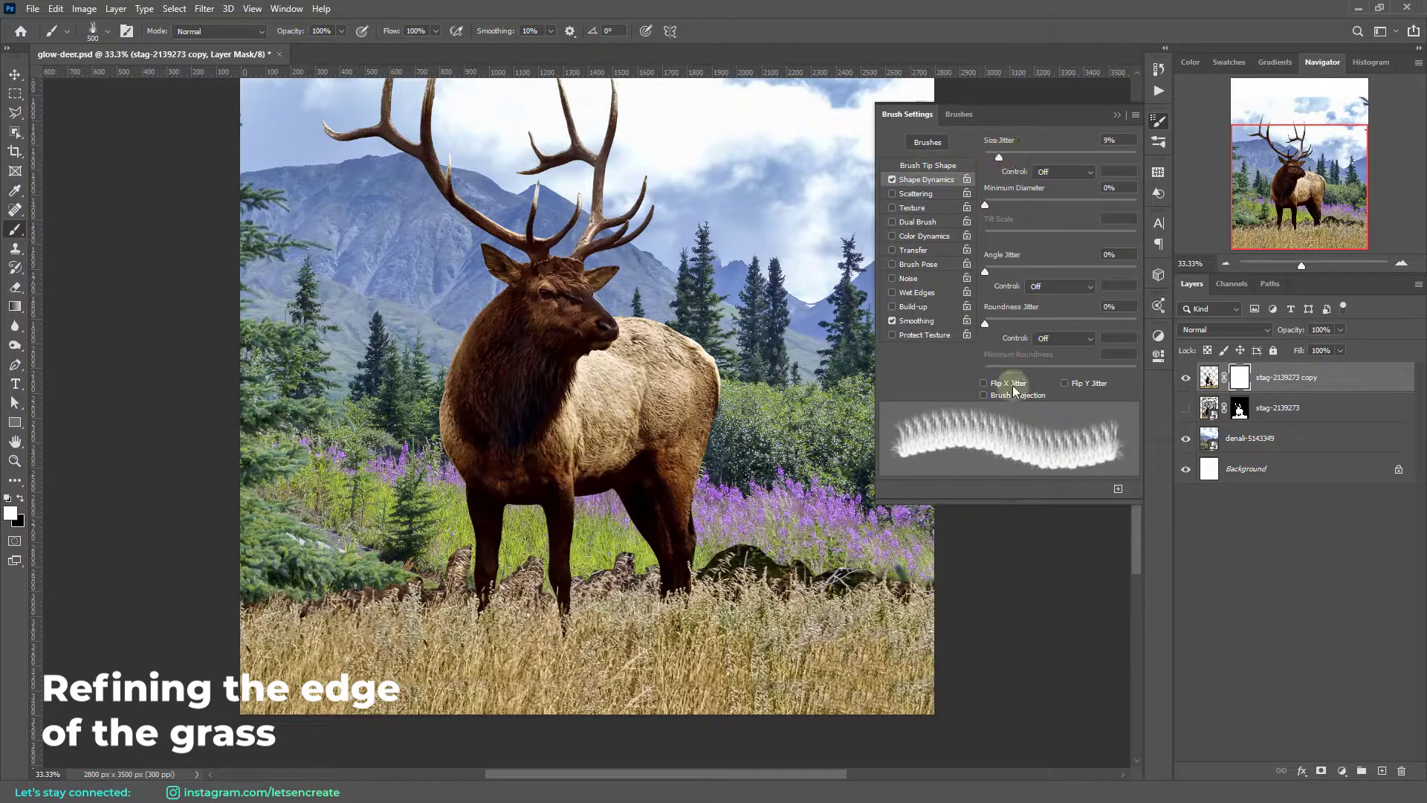
- Set up the grass brush tip shape and widen the canvas area
{"action": "left_click", "coordinate": [927, 165]}
{"action": "left_click_drag", "start_coordinate": [1090, 279], "coordinate": [997, 257]}
{"action": "left_click", "coordinate": [1159, 91]}
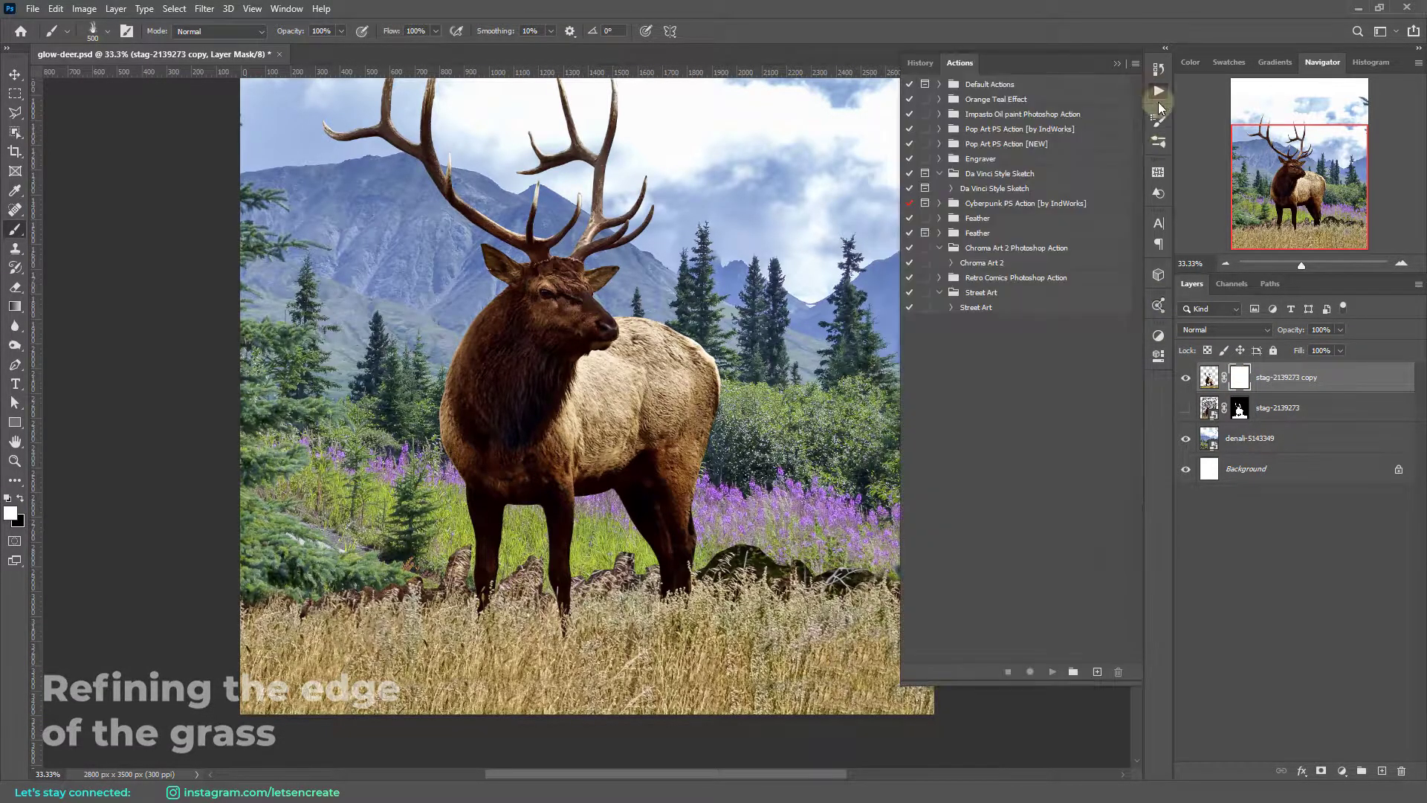
{"action": "left_click", "coordinate": [1158, 119]}
{"action": "left_click", "coordinate": [1228, 523]}
- Paint out the dark logs in the foreground grass on the elk copy mask
{"action": "left_click_drag", "start_coordinate": [742, 547], "coordinate": [951, 554]}
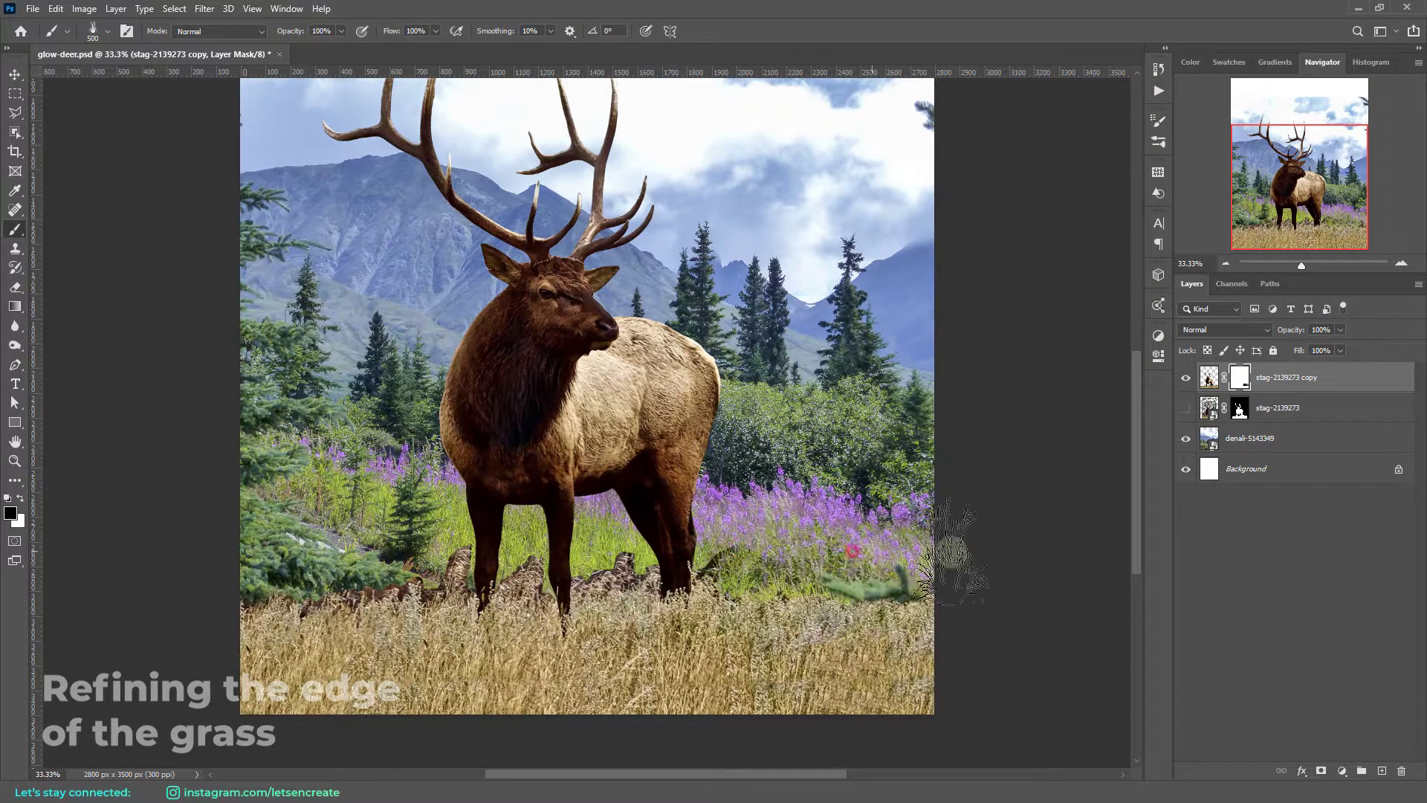
{"action": "key", "text": "ctrl+plus"}
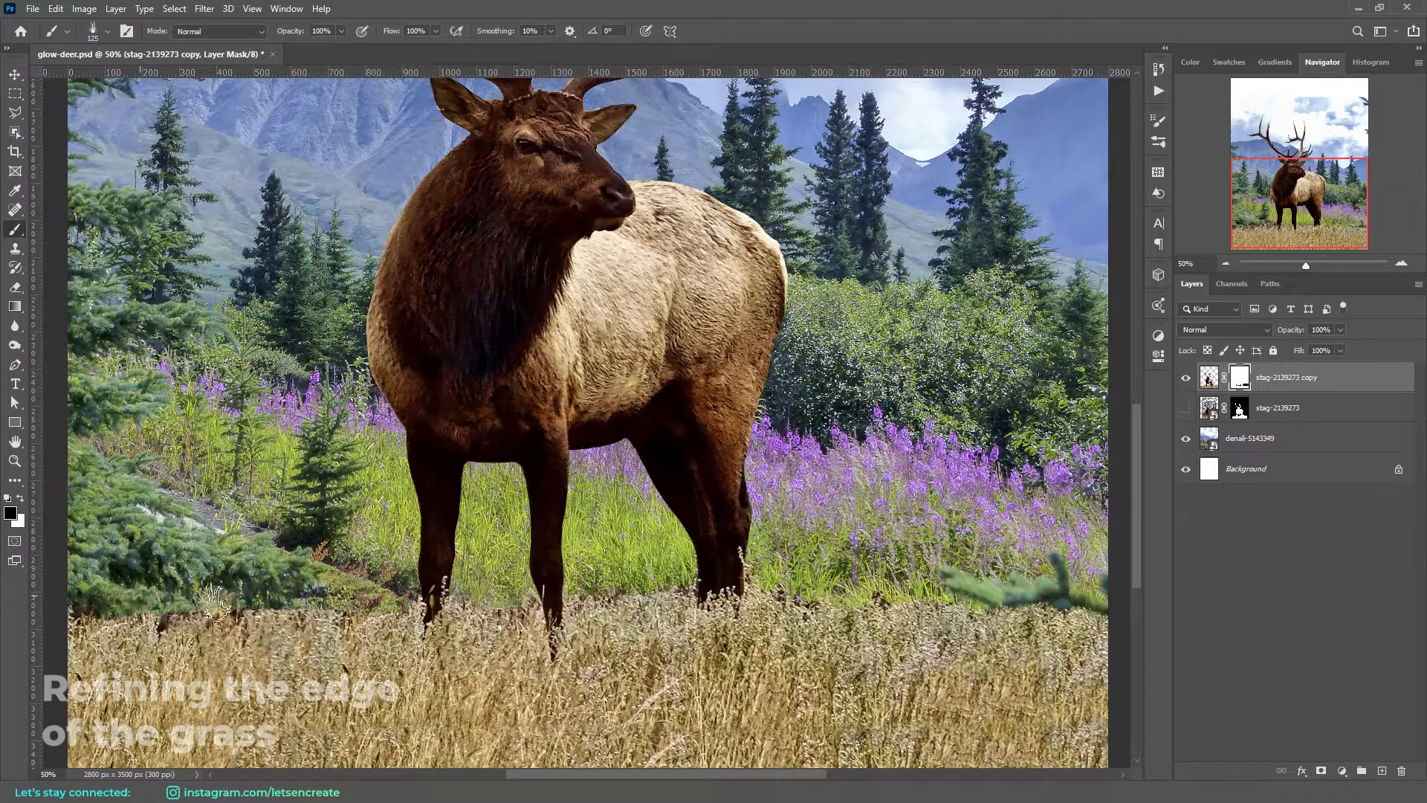
{"action": "key", "text": "bracketright"}
{"action": "key", "text": "bracketright"}
{"action": "key", "text": "bracketright"}
{"action": "scroll", "coordinate": [214, 599], "scroll_direction": "left", "scroll_amount": 3}
{"action": "key", "text": "x"}
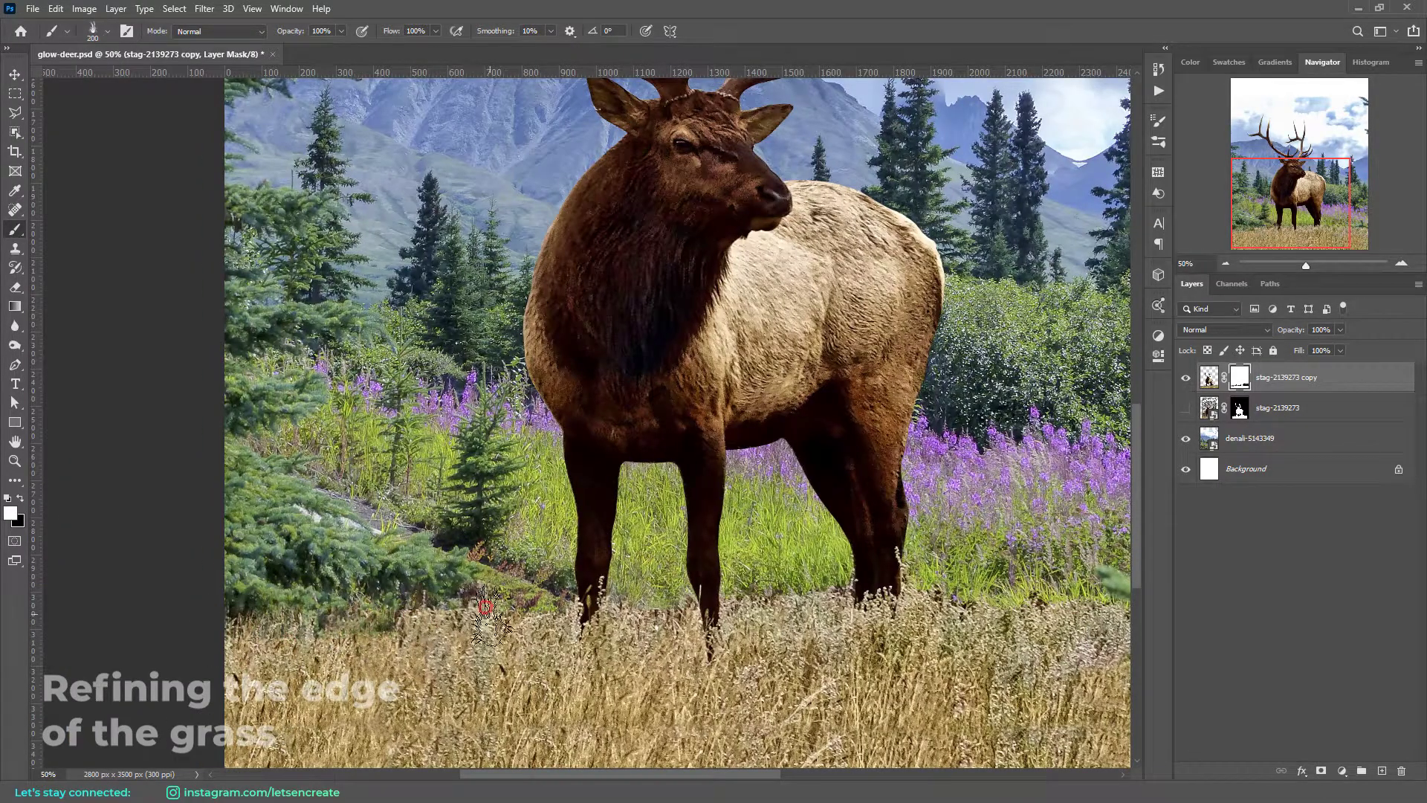
{"action": "scroll", "coordinate": [838, 575], "scroll_direction": "right", "scroll_amount": 5}
- Enlarge the grass brush to 500 and paint along the bottom grass edge
{"action": "key", "text": "bracketright"}
{"action": "key", "text": "bracketright"}
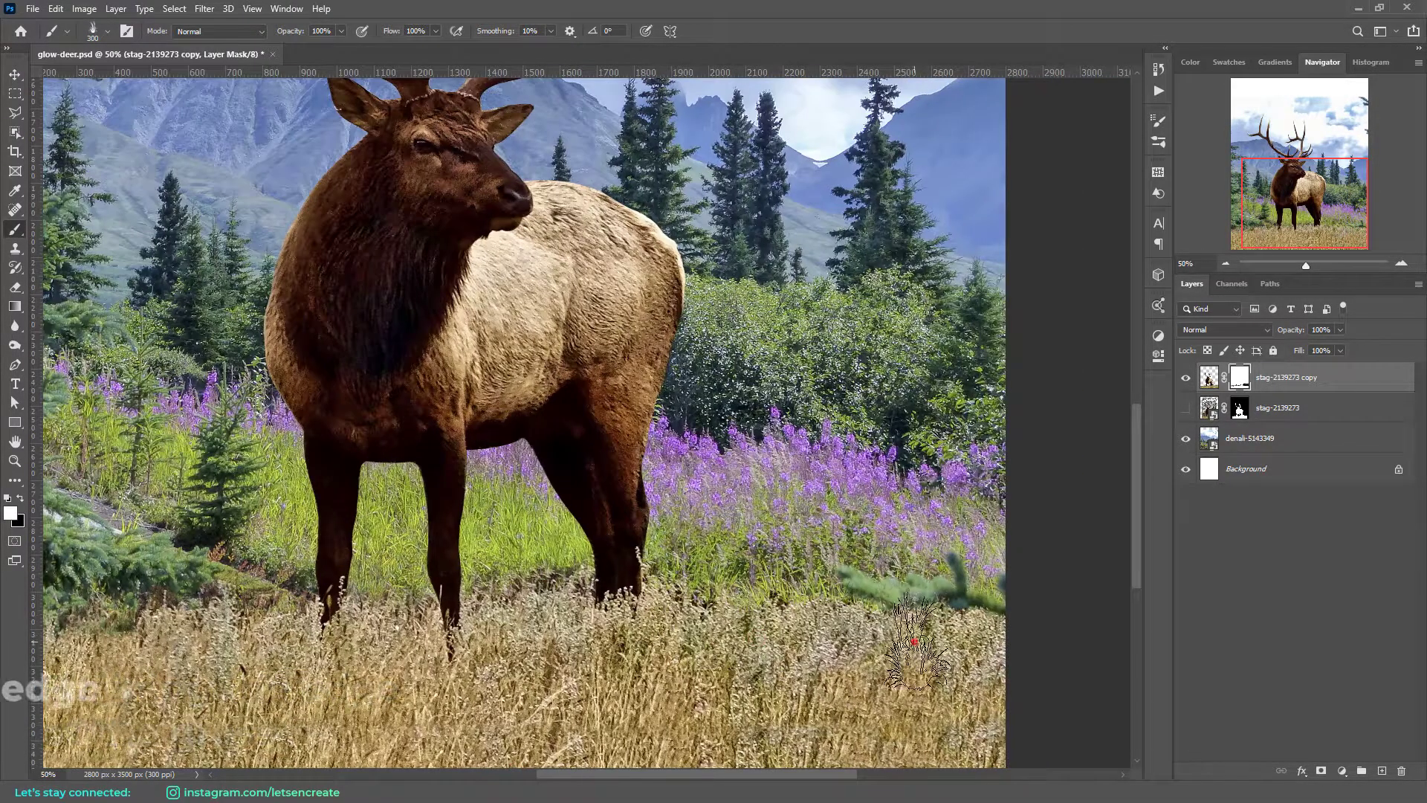
{"action": "key", "text": "F5"}
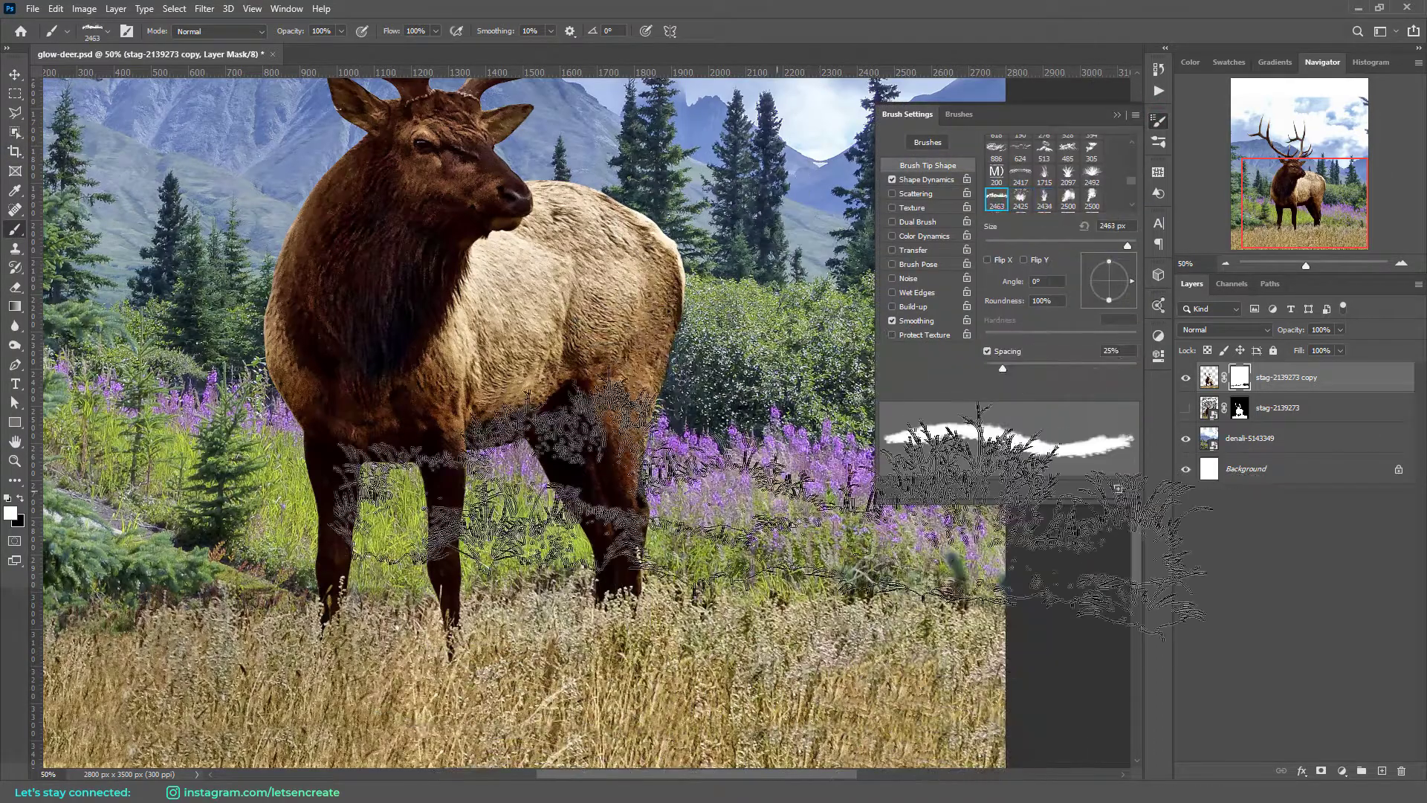
{"action": "key", "text": "bracketright"}
{"action": "key", "text": "bracketright"}
{"action": "key", "text": "F5"}
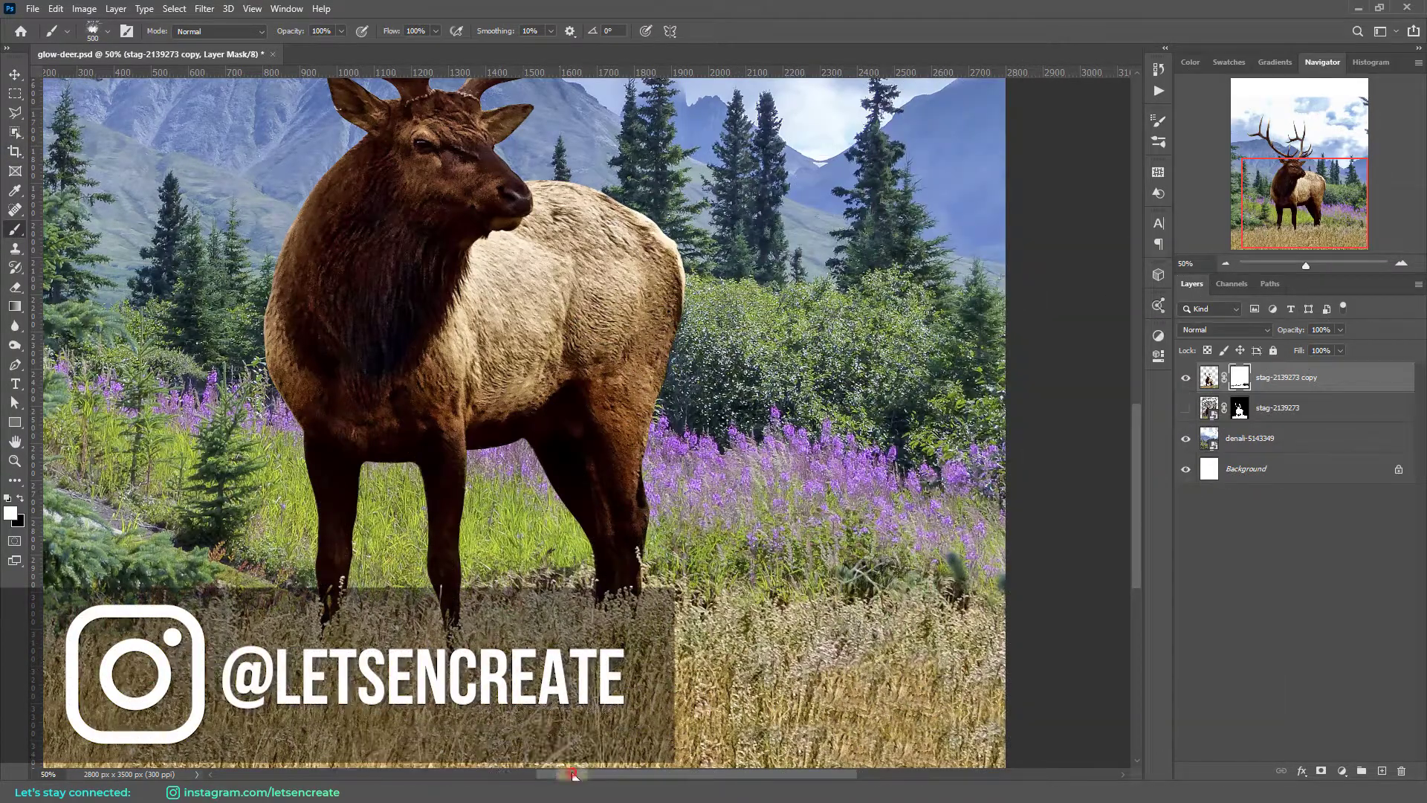
{"action": "left_click_drag", "start_coordinate": [573, 773], "coordinate": [482, 774]}
{"action": "left_click", "coordinate": [461, 41]}
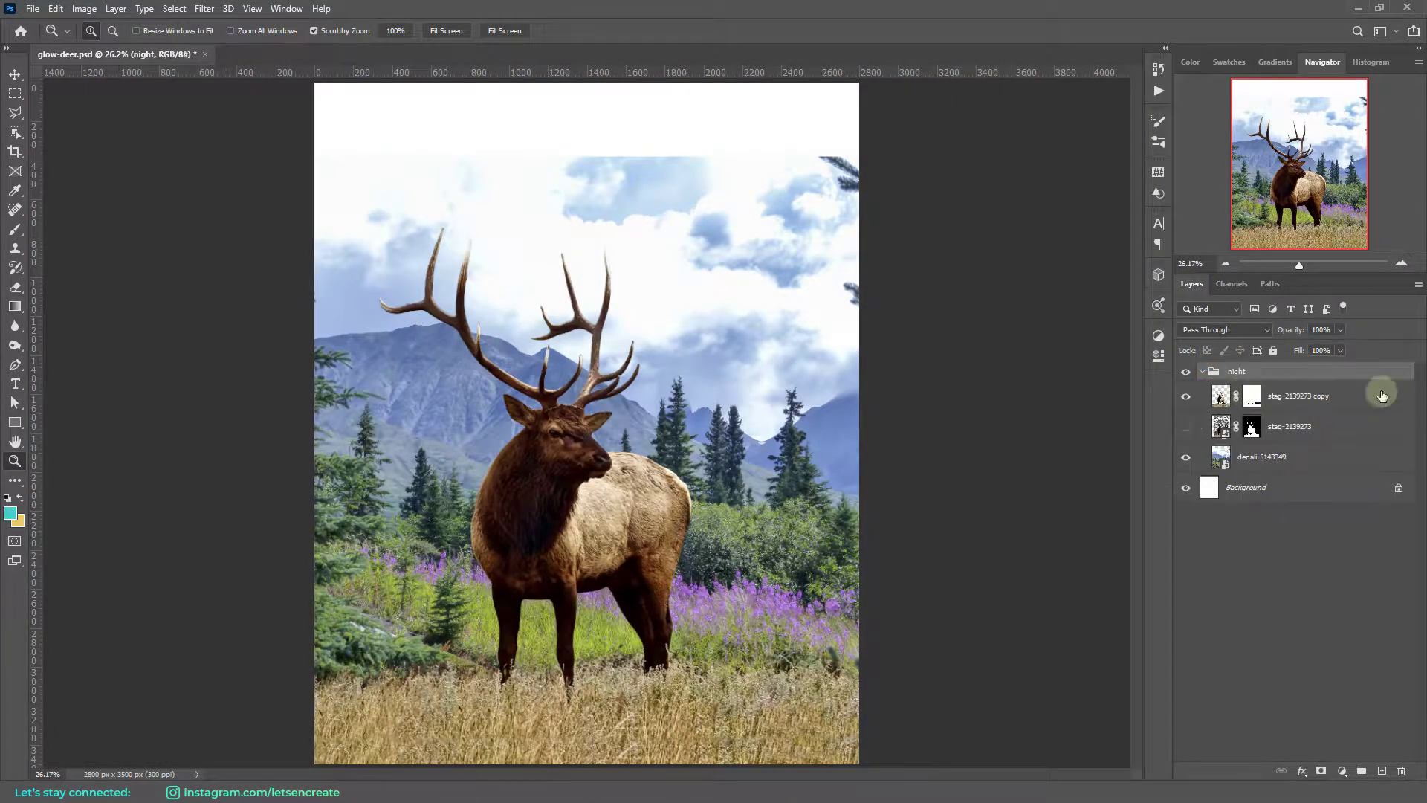
- Quick-select and refine the daytime sky, then mask it out of the landscape layer
{"action": "left_click", "coordinate": [1261, 456]}
{"action": "left_click", "coordinate": [1320, 771]}
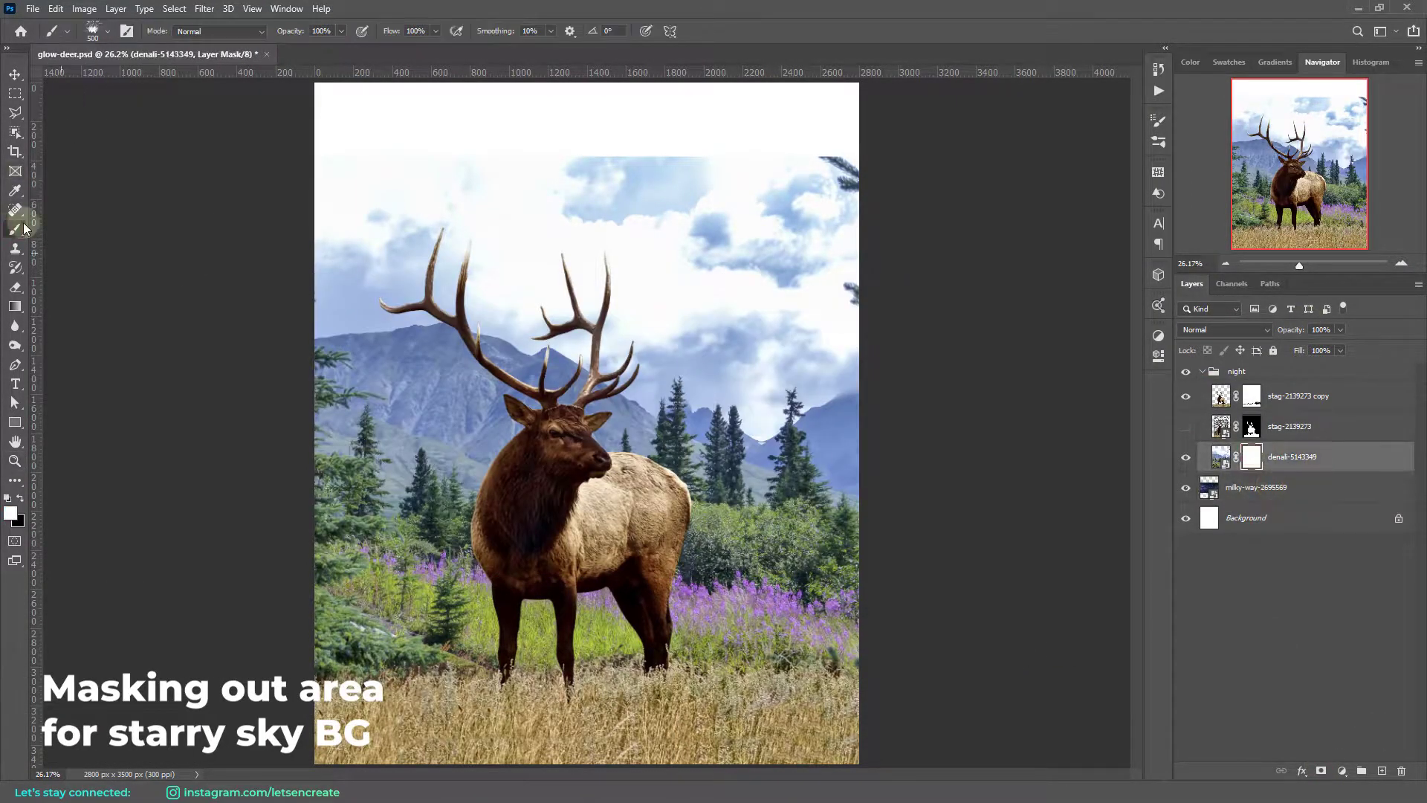
{"action": "left_click", "coordinate": [15, 132]}
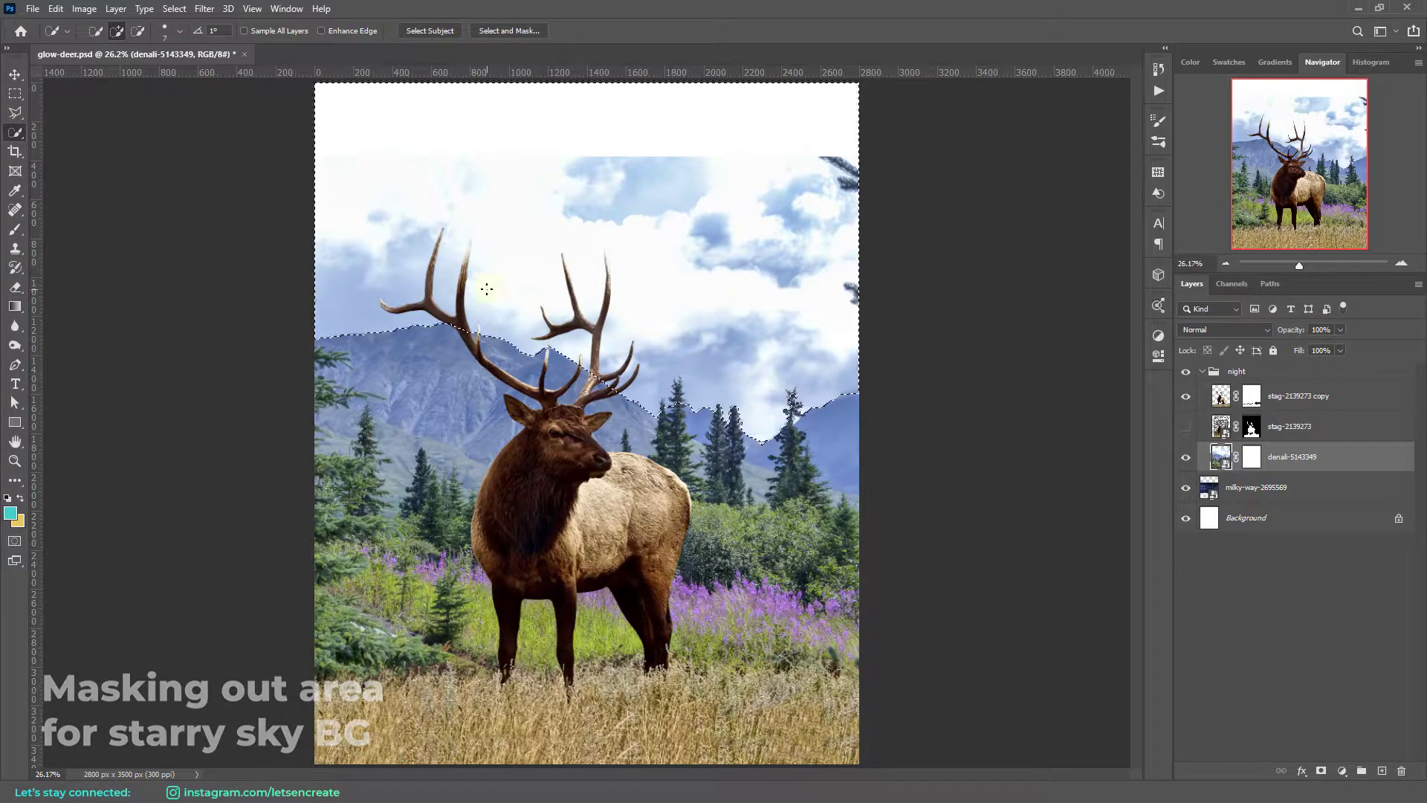
{"action": "scroll", "coordinate": [765, 360], "scroll_direction": "up", "scroll_amount": 3}
{"action": "left_click", "coordinate": [509, 31]}
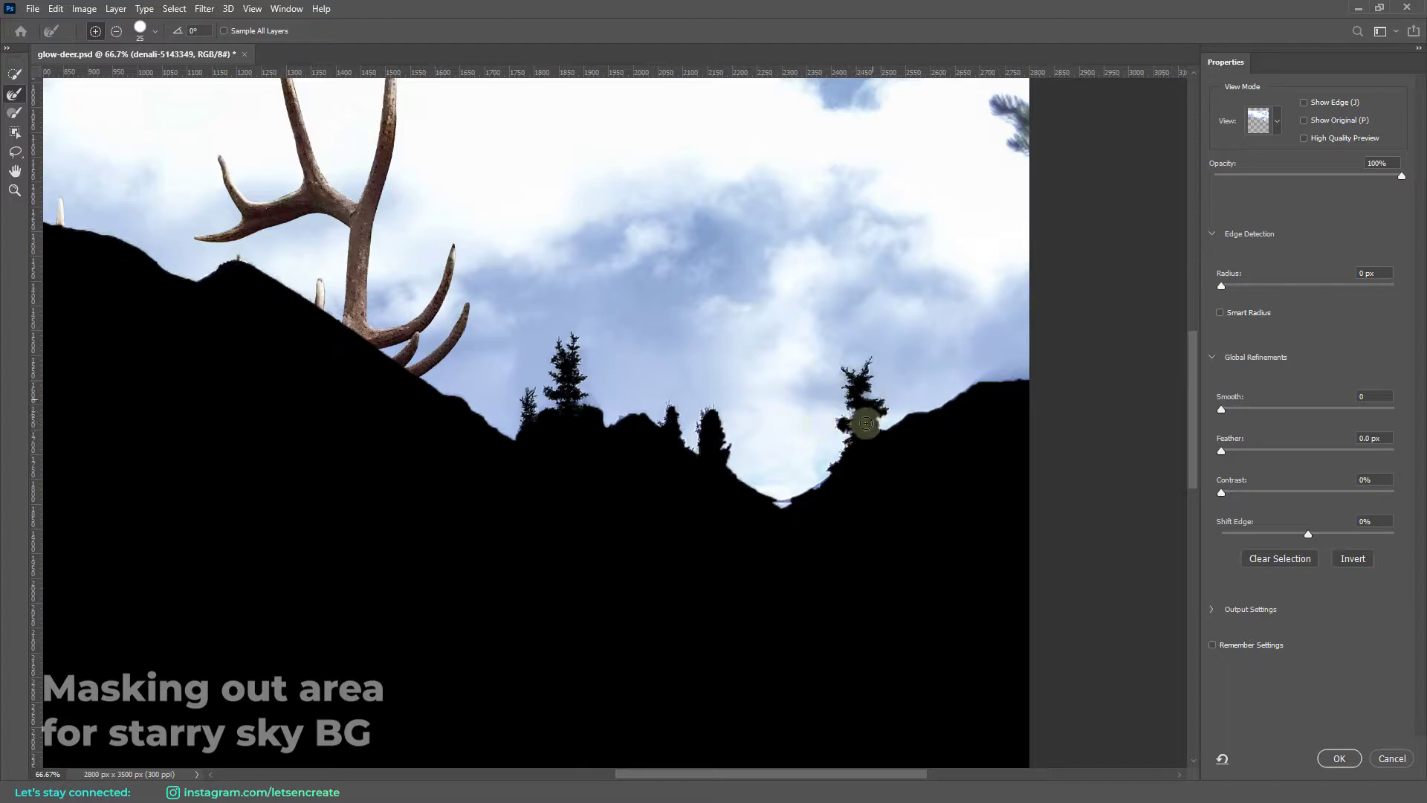
{"action": "key", "text": "Return"}
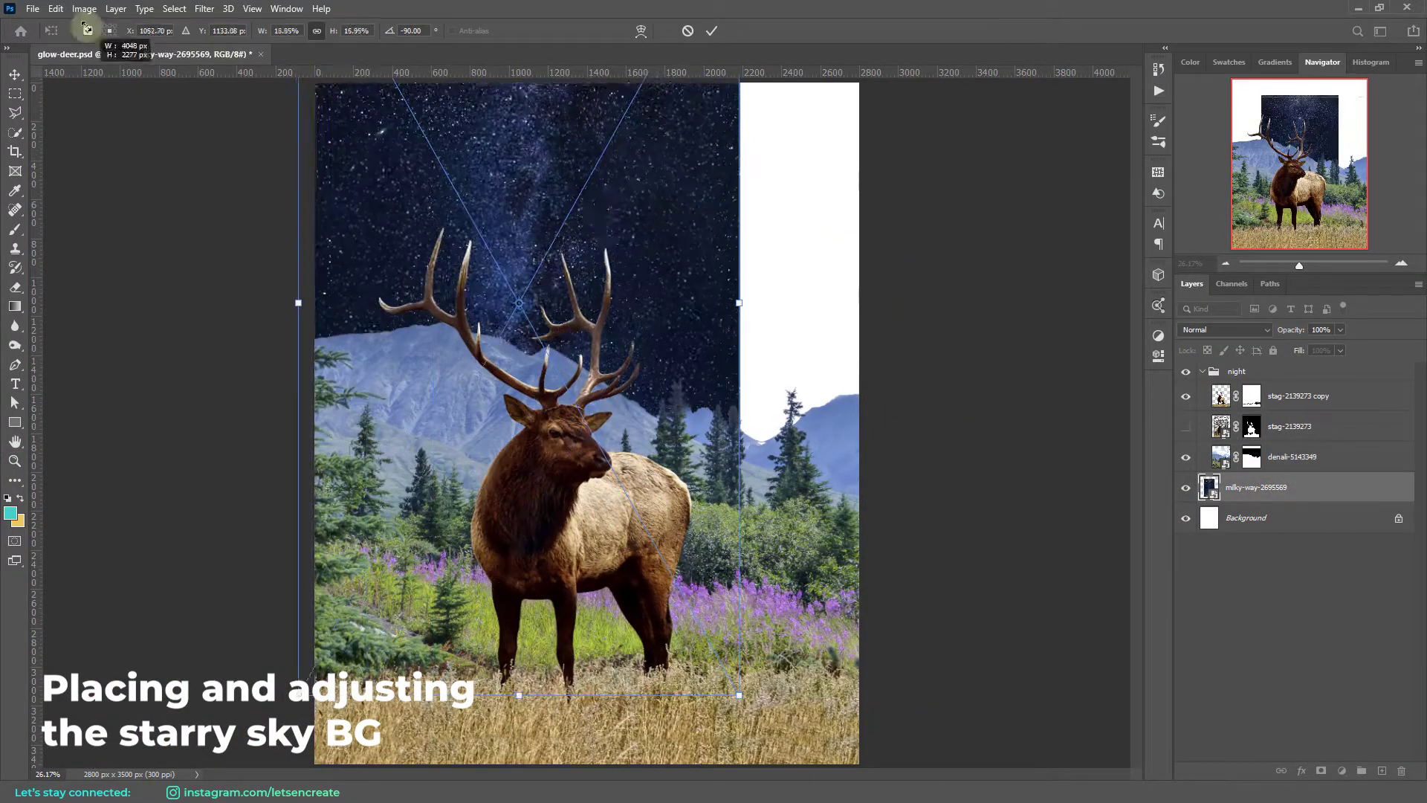
- Scale down the Milky Way sky and rotate it diagonally behind the mountains
{"action": "left_click_drag", "start_coordinate": [281, 31], "coordinate": [997, 216]}
{"action": "mouse_move", "coordinate": [694, 274]}
{"action": "left_mouse_down"}
{"action": "mouse_move", "coordinate": [853, 401]}
{"action": "mouse_move", "coordinate": [924, 191]}
{"action": "left_mouse_up"}
{"action": "key", "text": "Return"}
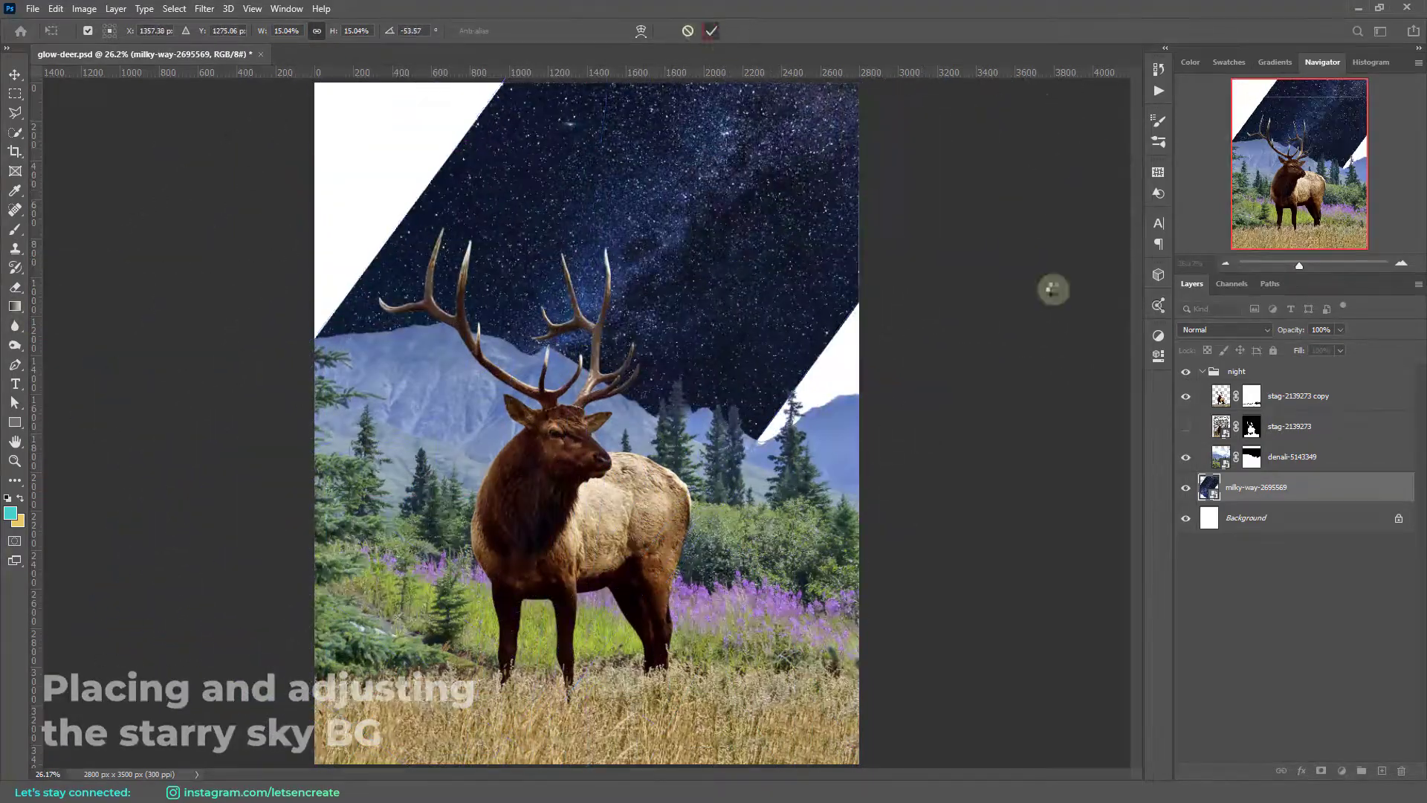
- Clone stars over the white corners and right-edge wedge on a new layer
{"action": "key", "text": "z"}
{"action": "left_click", "coordinate": [15, 248]}
{"action": "left_click", "coordinate": [1382, 771]}
{"action": "mouse_move", "coordinate": [472, 154]}
{"action": "left_mouse_down"}
{"action": "mouse_move", "coordinate": [344, 216]}
{"action": "mouse_move", "coordinate": [434, 106]}
{"action": "left_mouse_up"}
{"action": "left_click_drag", "start_coordinate": [825, 372], "coordinate": [854, 295]}
{"action": "left_click_drag", "start_coordinate": [353, 175], "coordinate": [341, 104]}
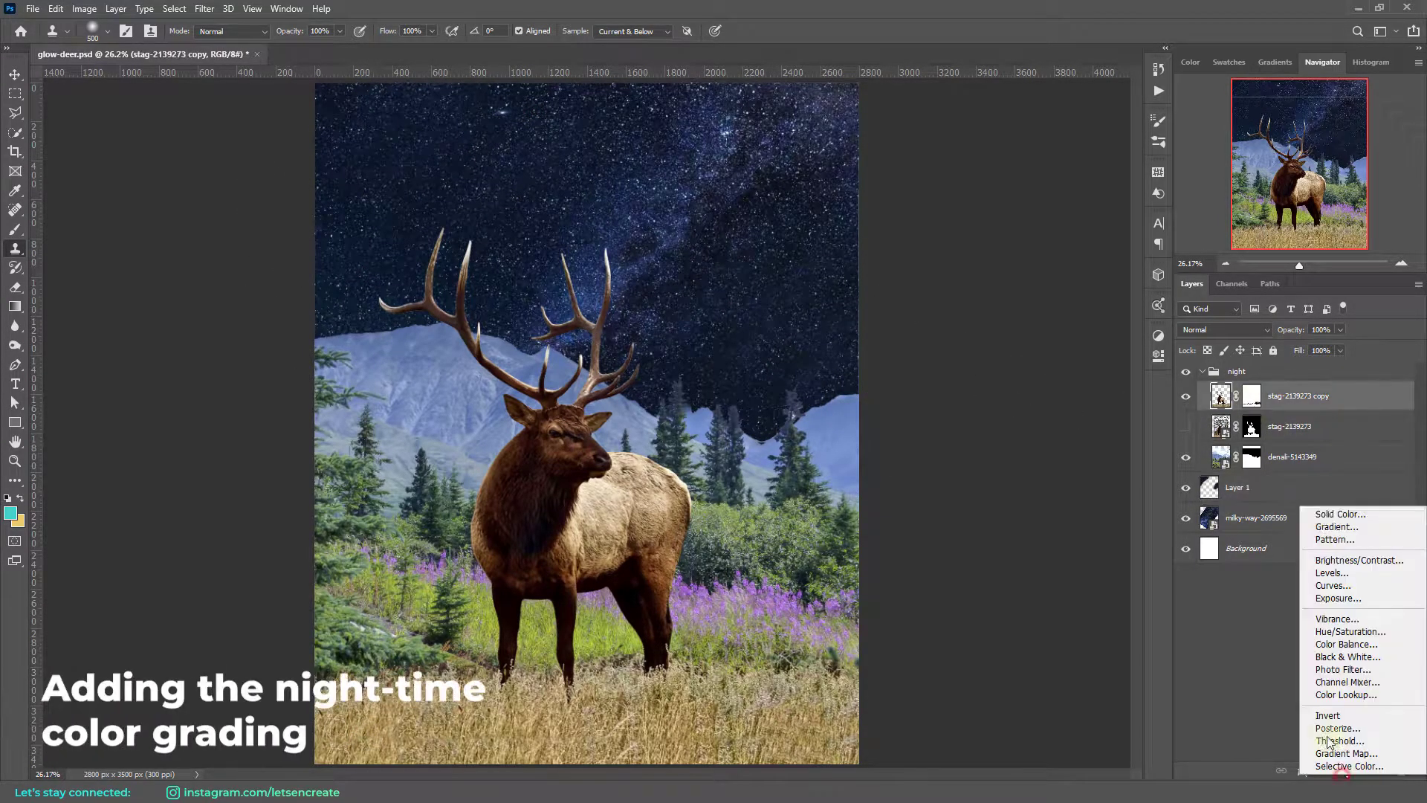
- Add a blue Solid Color fill layer blended over the scene
{"action": "left_click", "coordinate": [1322, 513]}
{"action": "left_click", "coordinate": [1142, 167]}
{"action": "left_click", "coordinate": [1370, 61]}
{"action": "left_click", "coordinate": [1225, 330]}
- Add a Selective Color layer removing yellow from Greens, adjusting Blues, in Relative mode
{"action": "left_click", "coordinate": [1226, 532]}
{"action": "left_click", "coordinate": [1300, 425]}
{"action": "left_click", "coordinate": [1341, 771]}
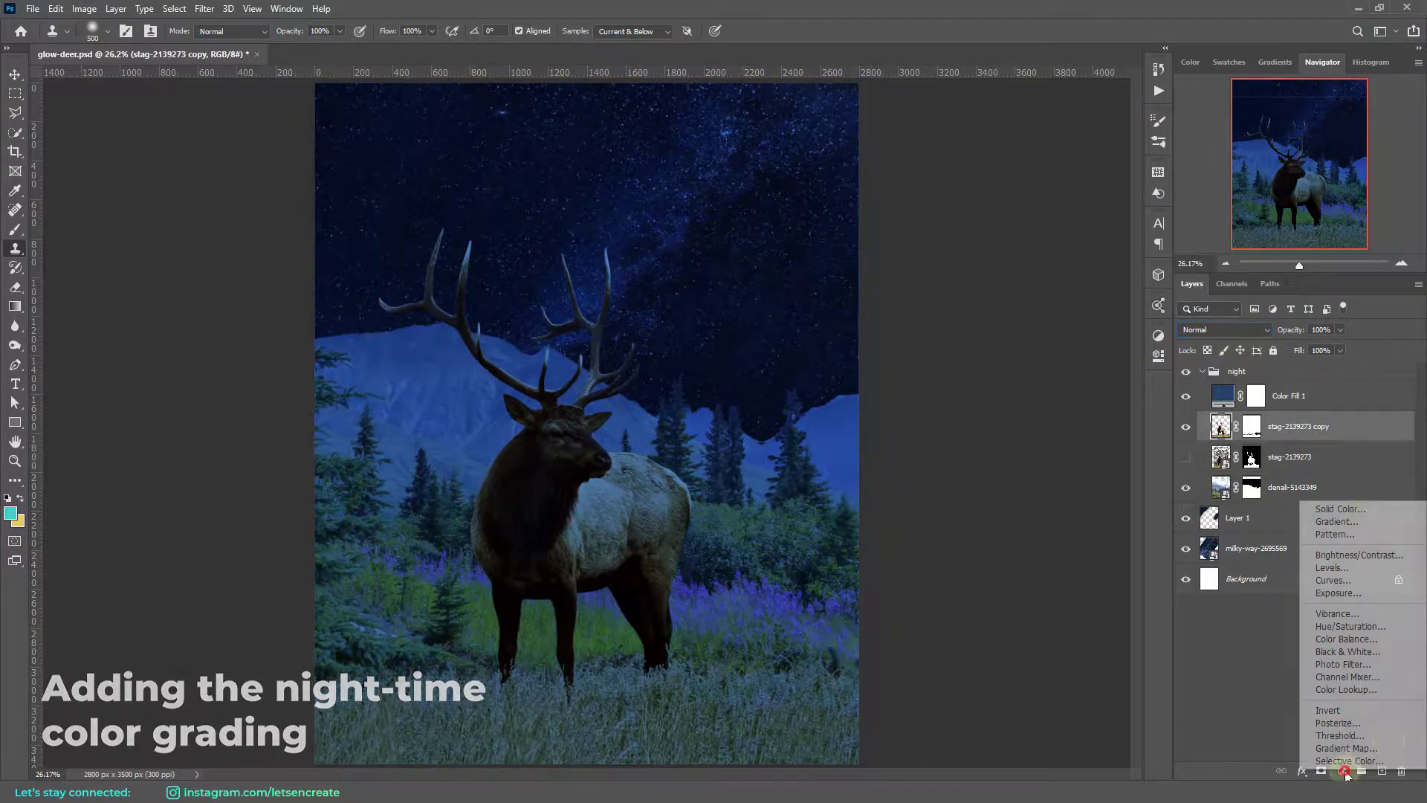
{"action": "left_click", "coordinate": [1024, 394]}
{"action": "left_click", "coordinate": [959, 425]}
{"action": "left_click_drag", "start_coordinate": [1009, 484], "coordinate": [893, 485]}
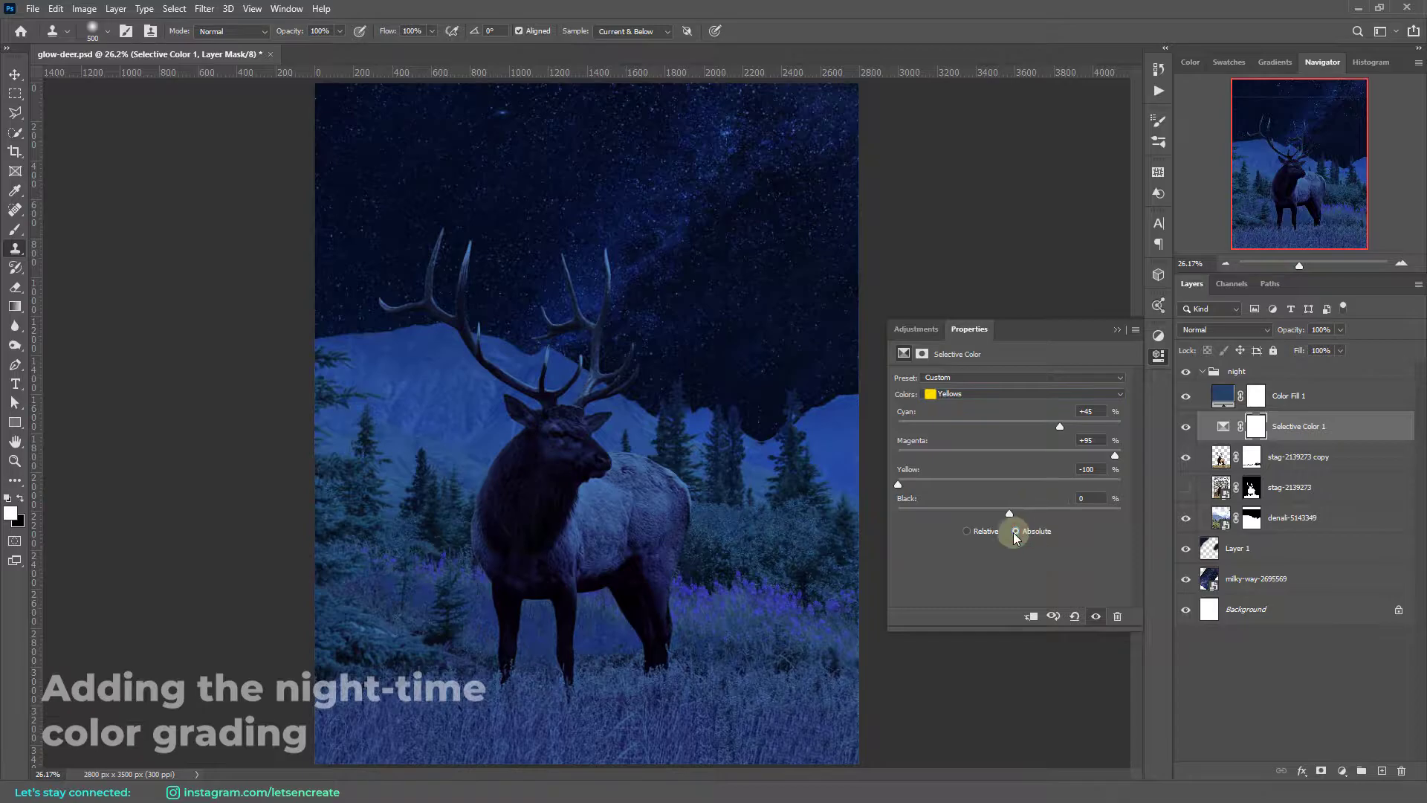
{"action": "left_click", "coordinate": [1024, 394]}
{"action": "left_click", "coordinate": [995, 446]}
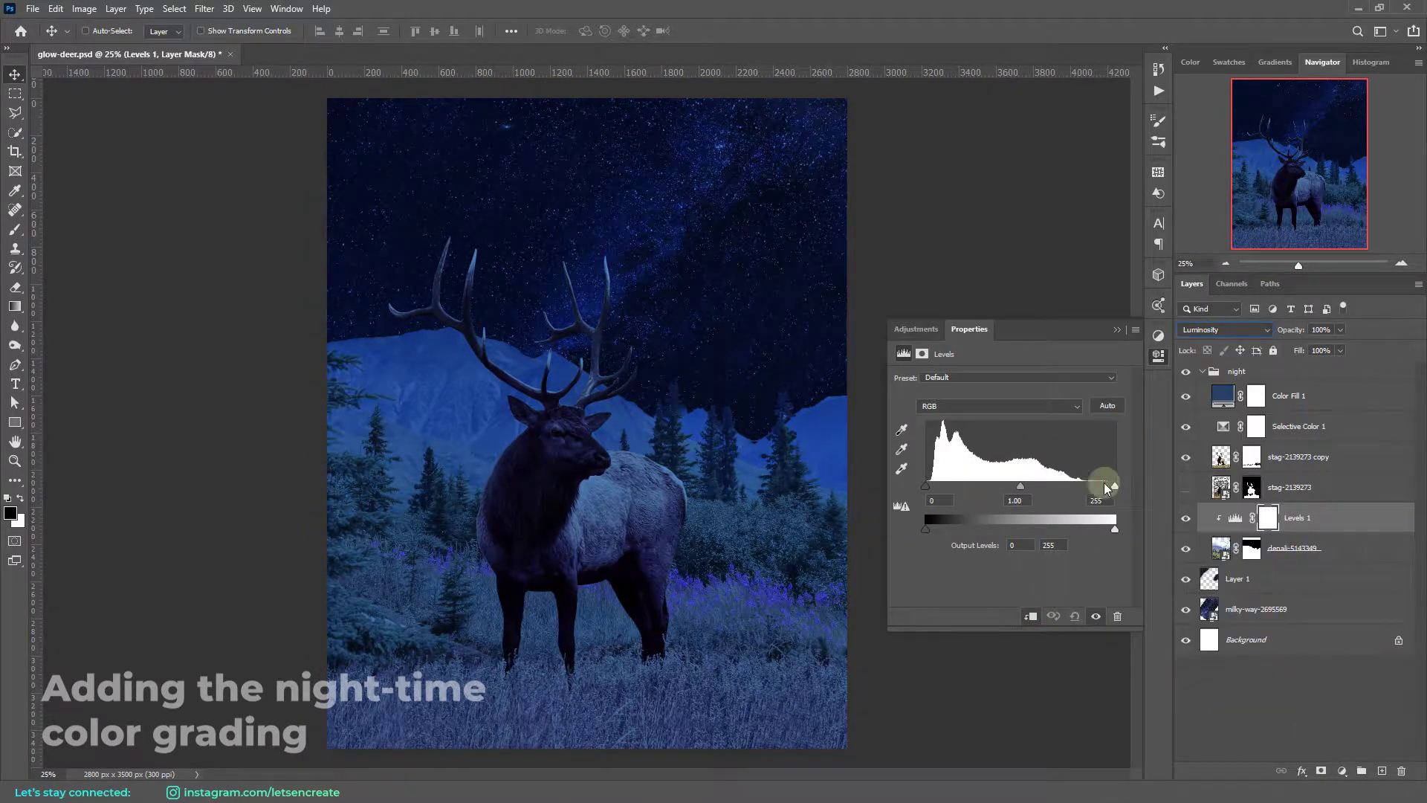
- Darken with Levels, add a clipped Vibrance layer, and paint the Levels mask over the foreground
{"action": "left_click_drag", "start_coordinate": [1105, 488], "coordinate": [1059, 488]}
{"action": "left_click", "coordinate": [1341, 771]}
{"action": "left_click", "coordinate": [1330, 613]}
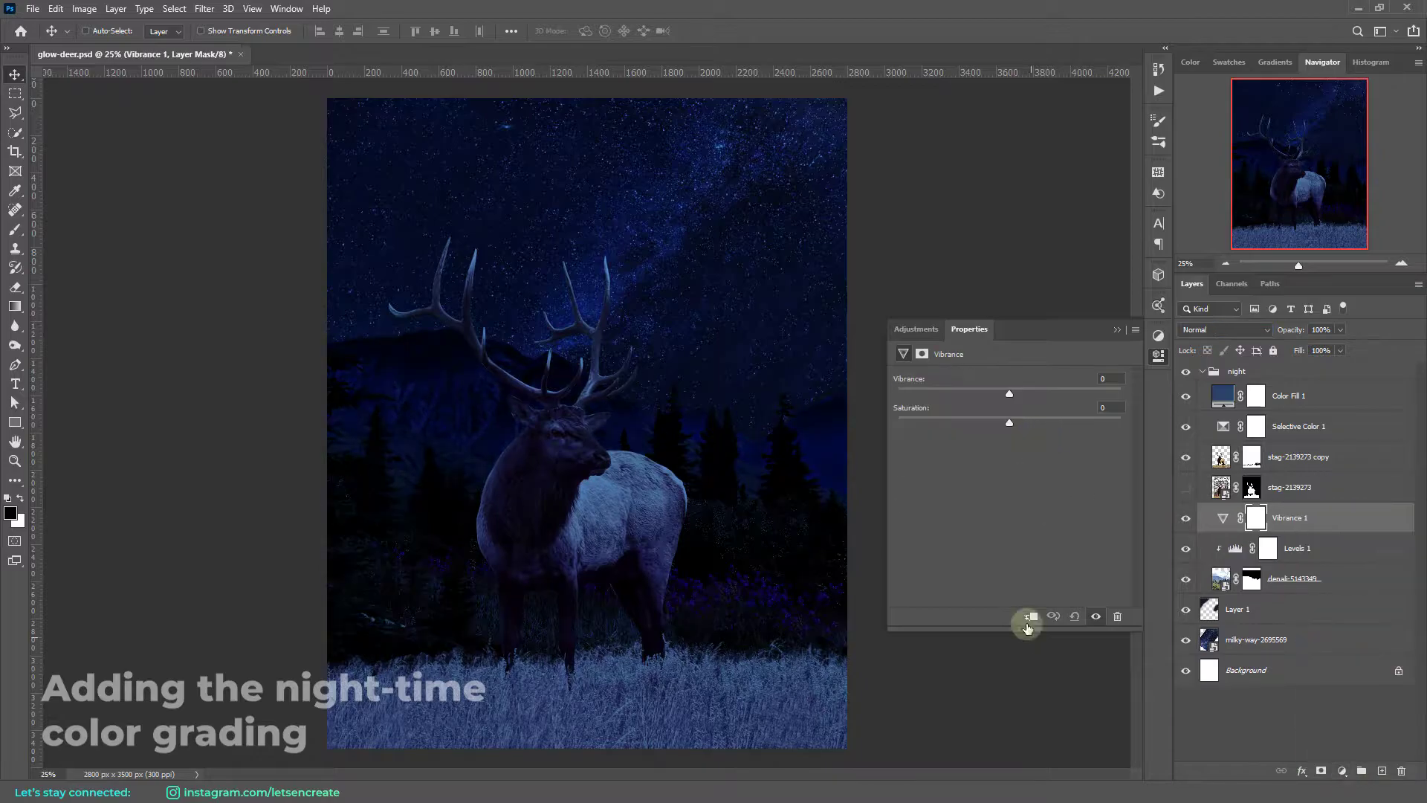
{"action": "left_click", "coordinate": [1031, 616]}
{"action": "left_click", "coordinate": [1267, 547]}
{"action": "key", "text": "b"}
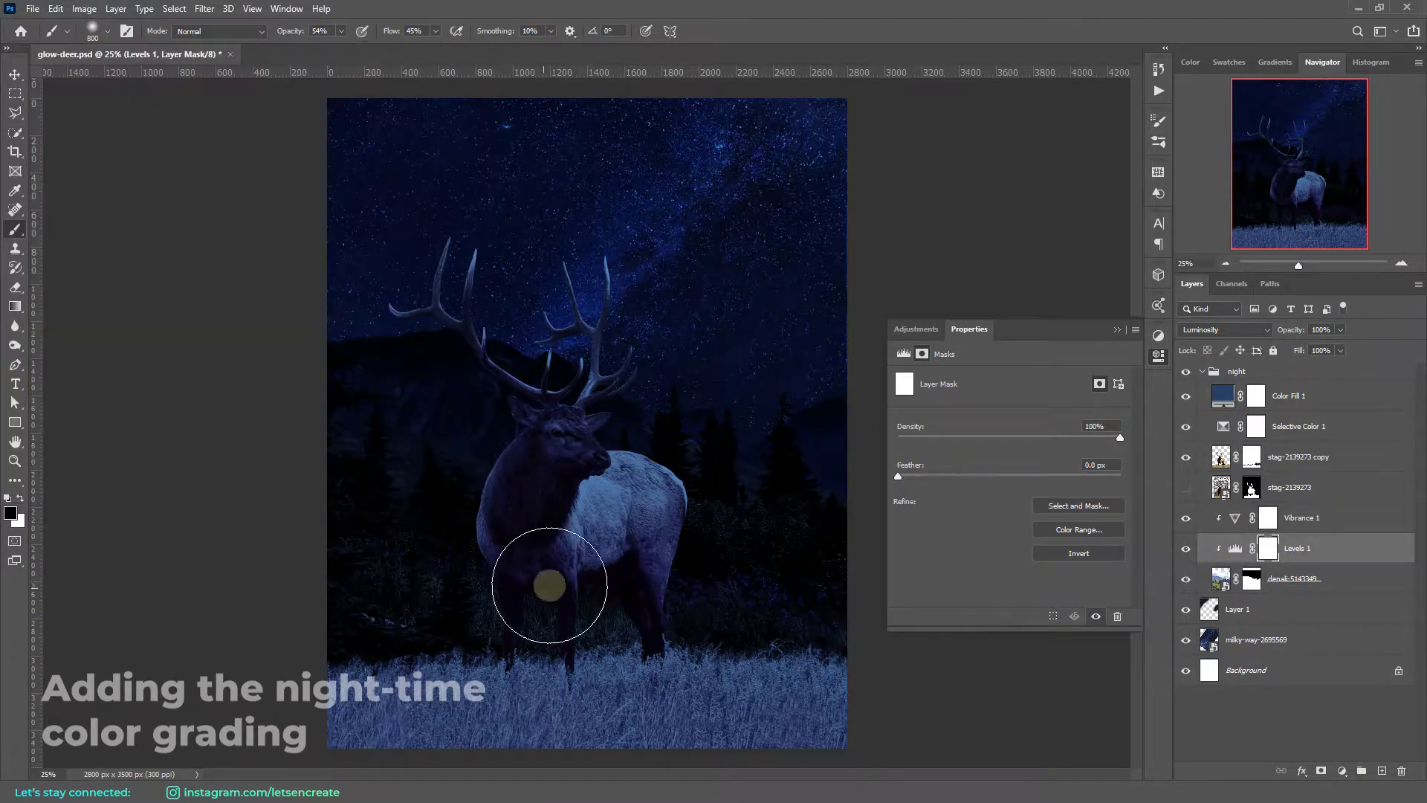
{"action": "mouse_move", "coordinate": [520, 616]}
{"action": "left_mouse_down"}
{"action": "mouse_move", "coordinate": [356, 675]}
{"action": "mouse_move", "coordinate": [828, 641]}
{"action": "left_mouse_up"}
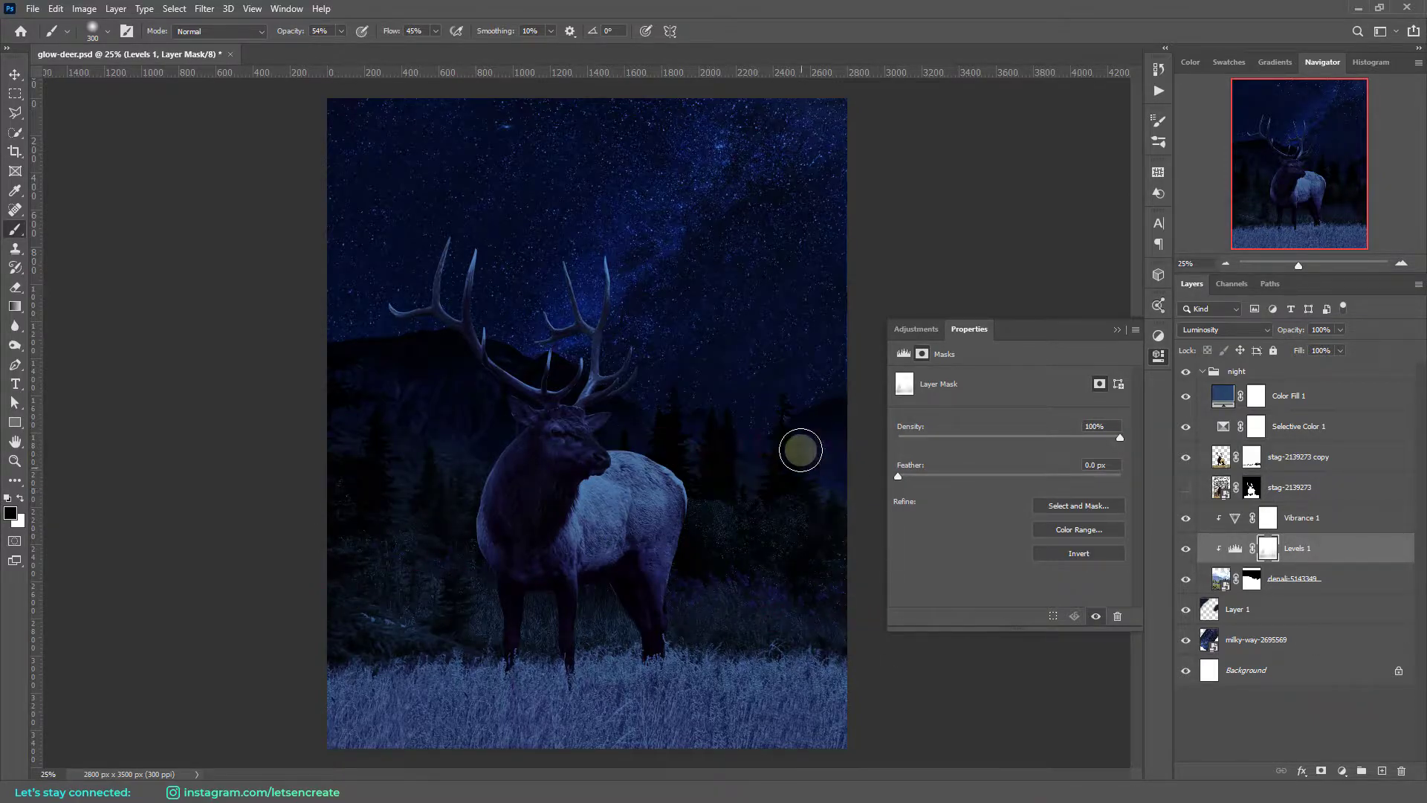
- Convert the landscape layer to a smart object
{"action": "left_click", "coordinate": [1345, 578]}
{"action": "right_click", "coordinate": [1360, 578]}
{"action": "left_click", "coordinate": [1234, 290]}
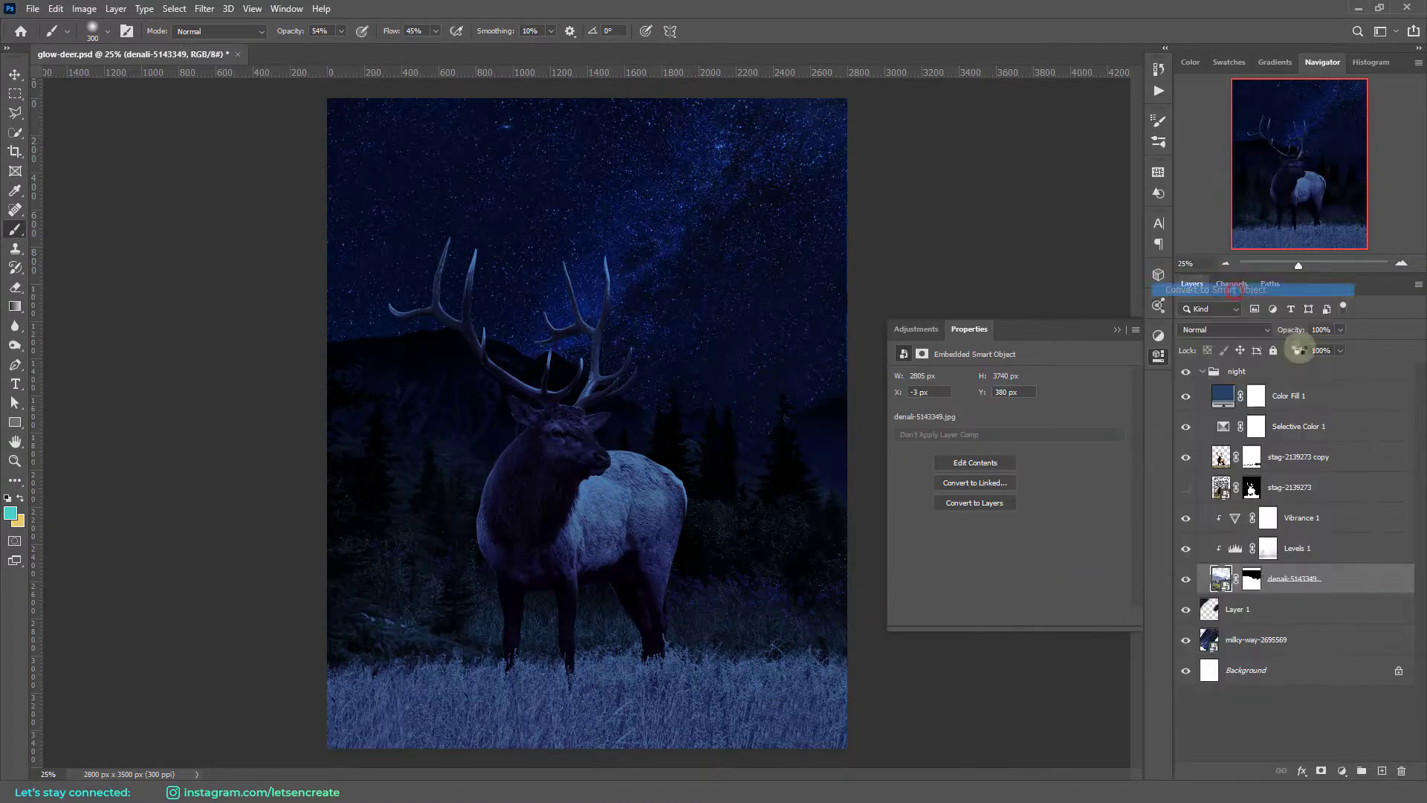
- Apply a Tilt-Shift blur of 20 px with 90% distortion, focused on the elk's legs
{"action": "left_click", "coordinate": [32, 8]}
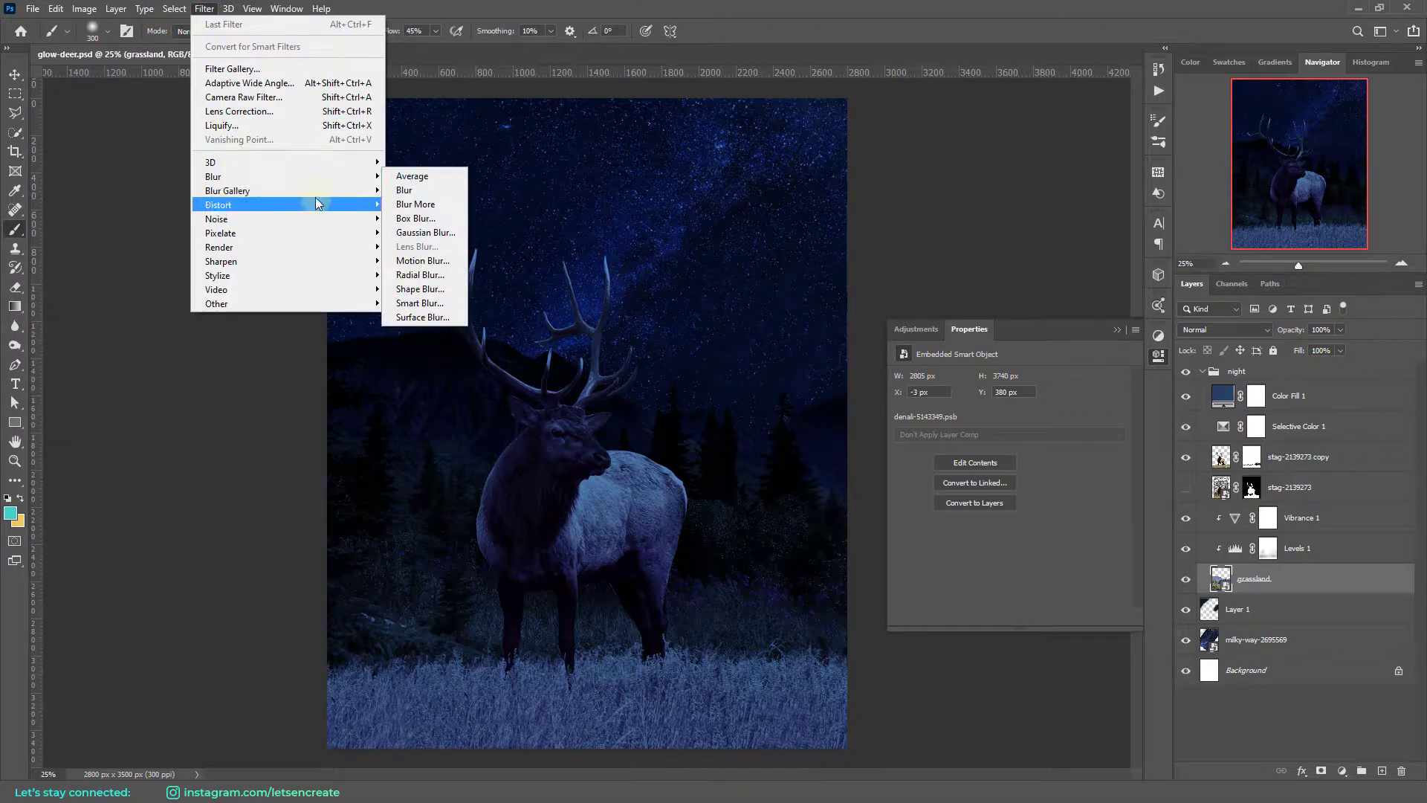
{"action": "left_click", "coordinate": [416, 238]}
{"action": "left_click_drag", "start_coordinate": [632, 423], "coordinate": [618, 631]}
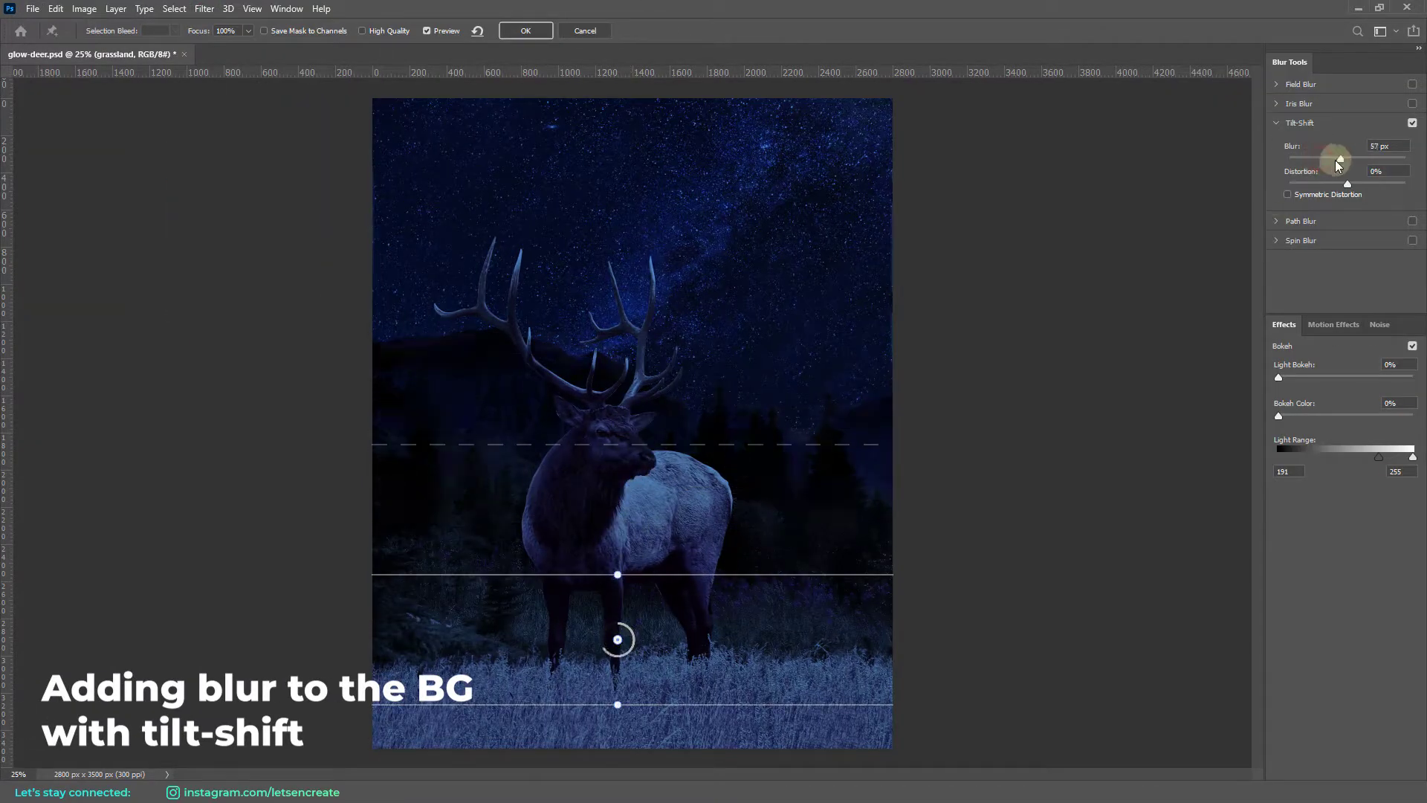
{"action": "mouse_move", "coordinate": [1338, 159]}
{"action": "left_mouse_down"}
{"action": "mouse_move", "coordinate": [1317, 159]}
{"action": "mouse_move", "coordinate": [1399, 184]}
{"action": "left_mouse_up"}
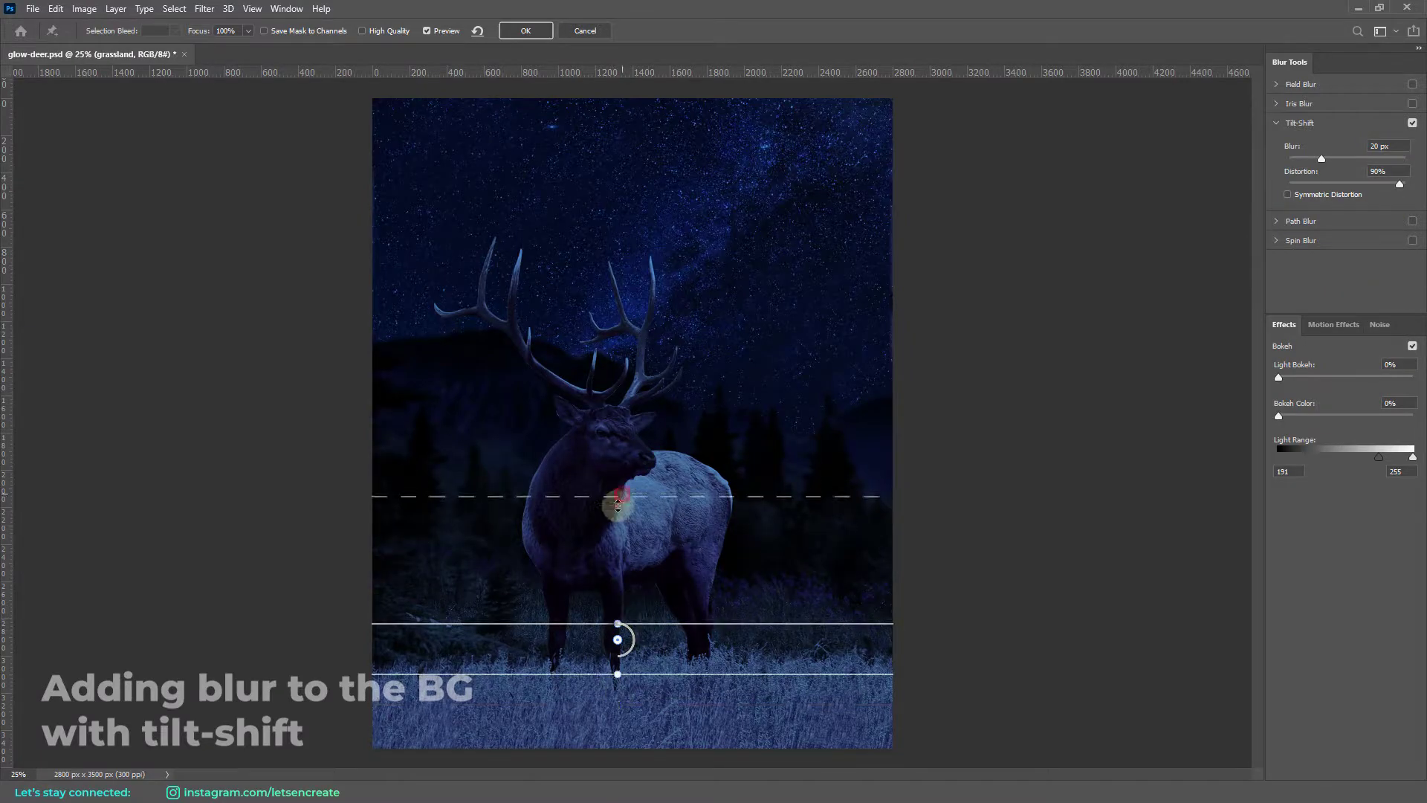
{"action": "left_click_drag", "start_coordinate": [619, 643], "coordinate": [614, 659]}
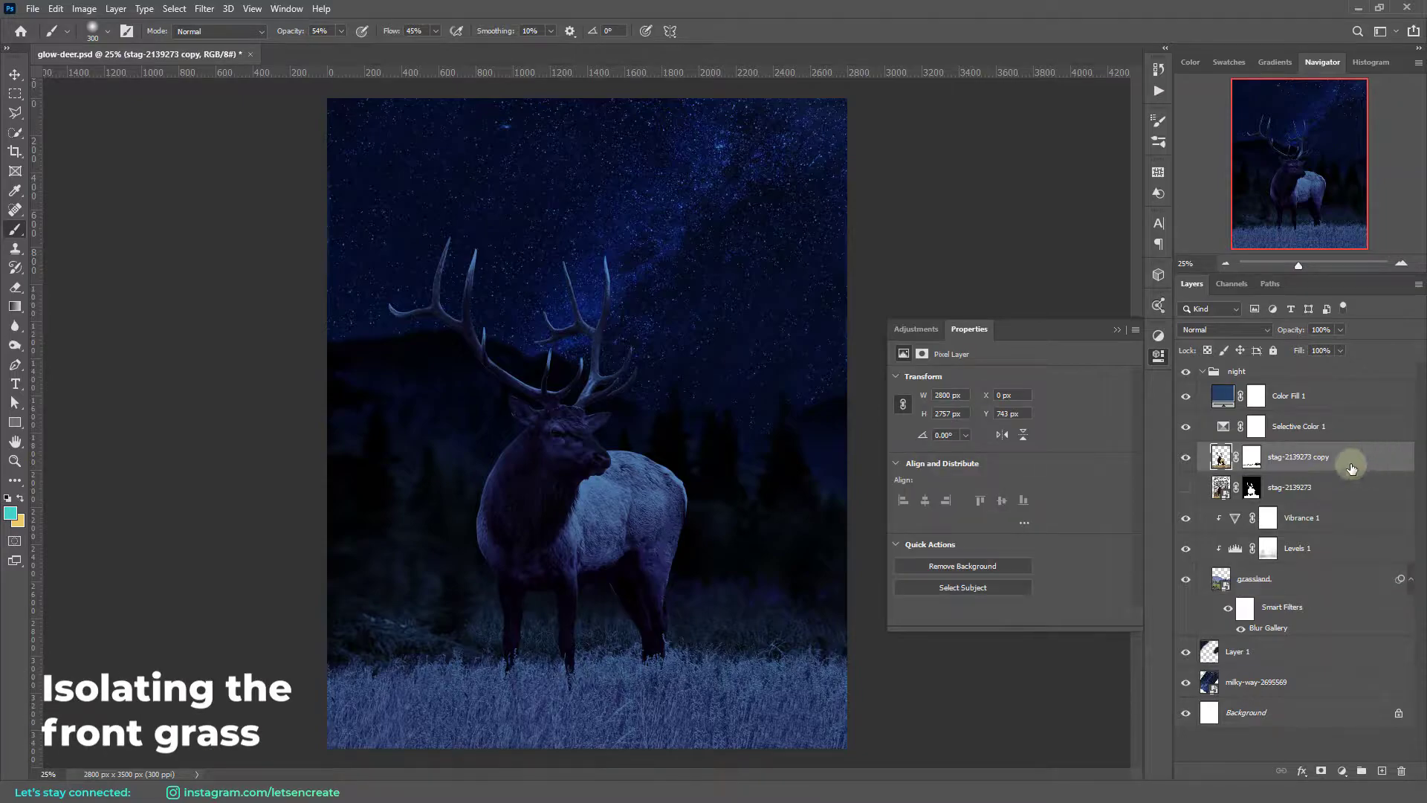
- Hide the elk copy layer and mask out the elk's upper and lower body
{"action": "left_click_drag", "start_coordinate": [385, 34], "coordinate": [431, 33]}
{"action": "left_click", "coordinate": [1185, 487]}
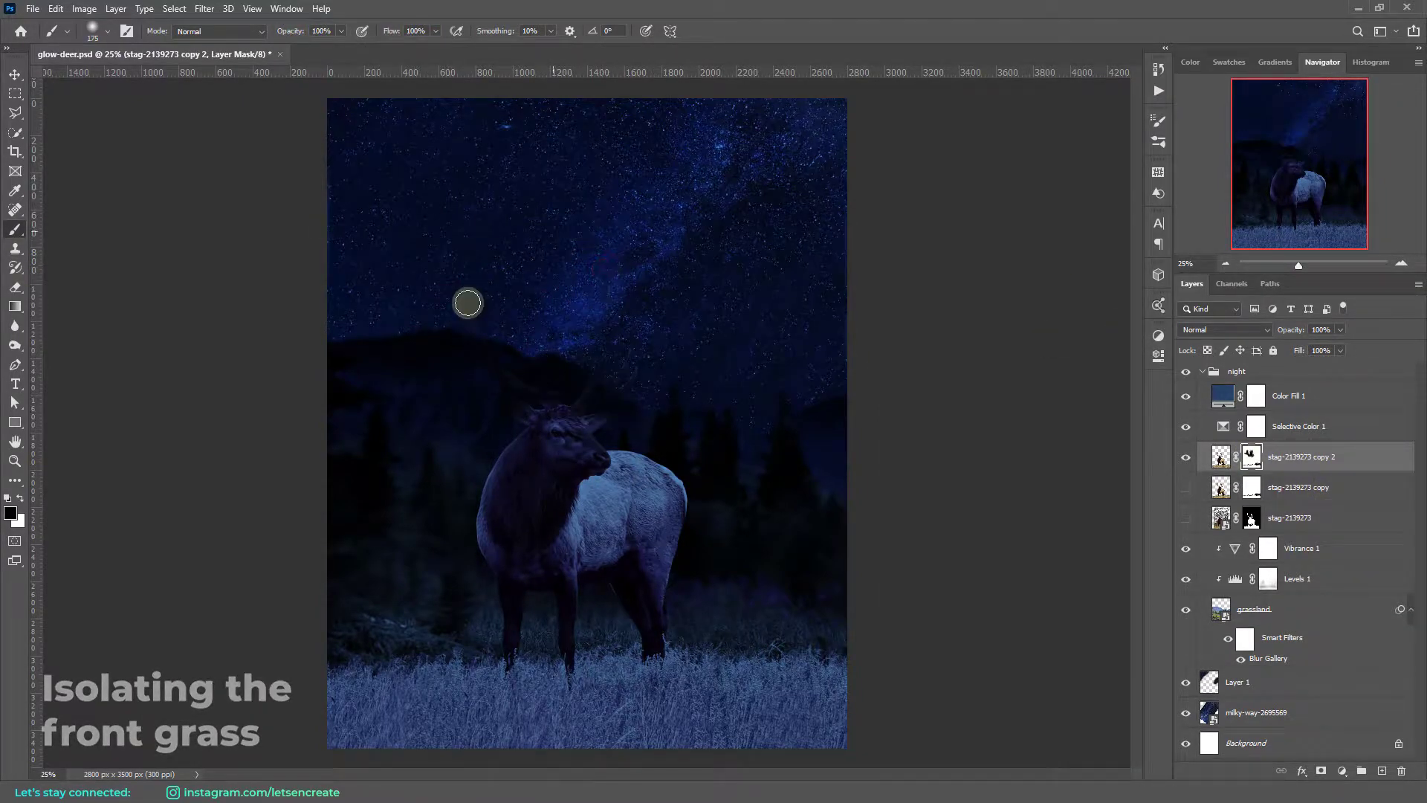
{"action": "left_click_drag", "start_coordinate": [495, 463], "coordinate": [677, 483]}
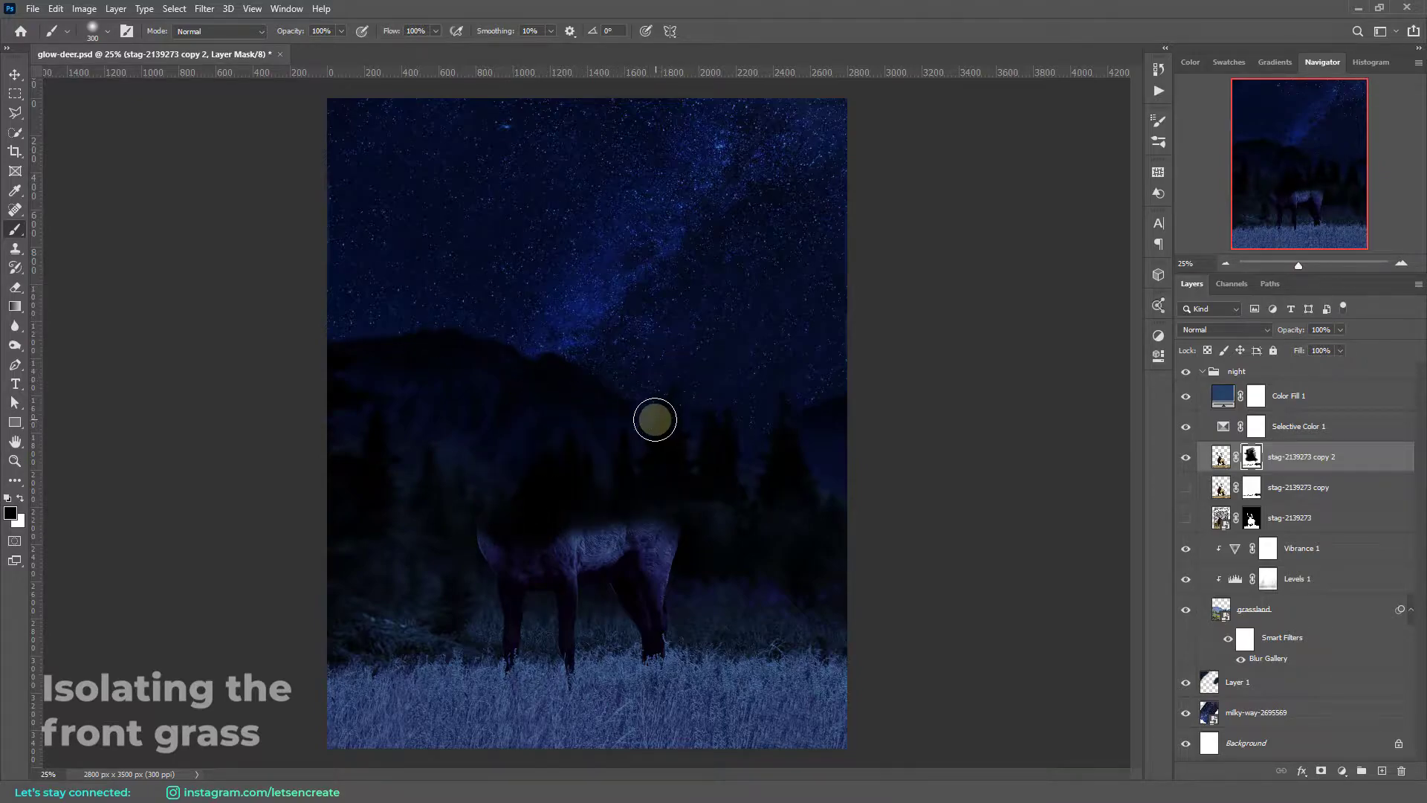
{"action": "left_click_drag", "start_coordinate": [498, 505], "coordinate": [633, 583]}
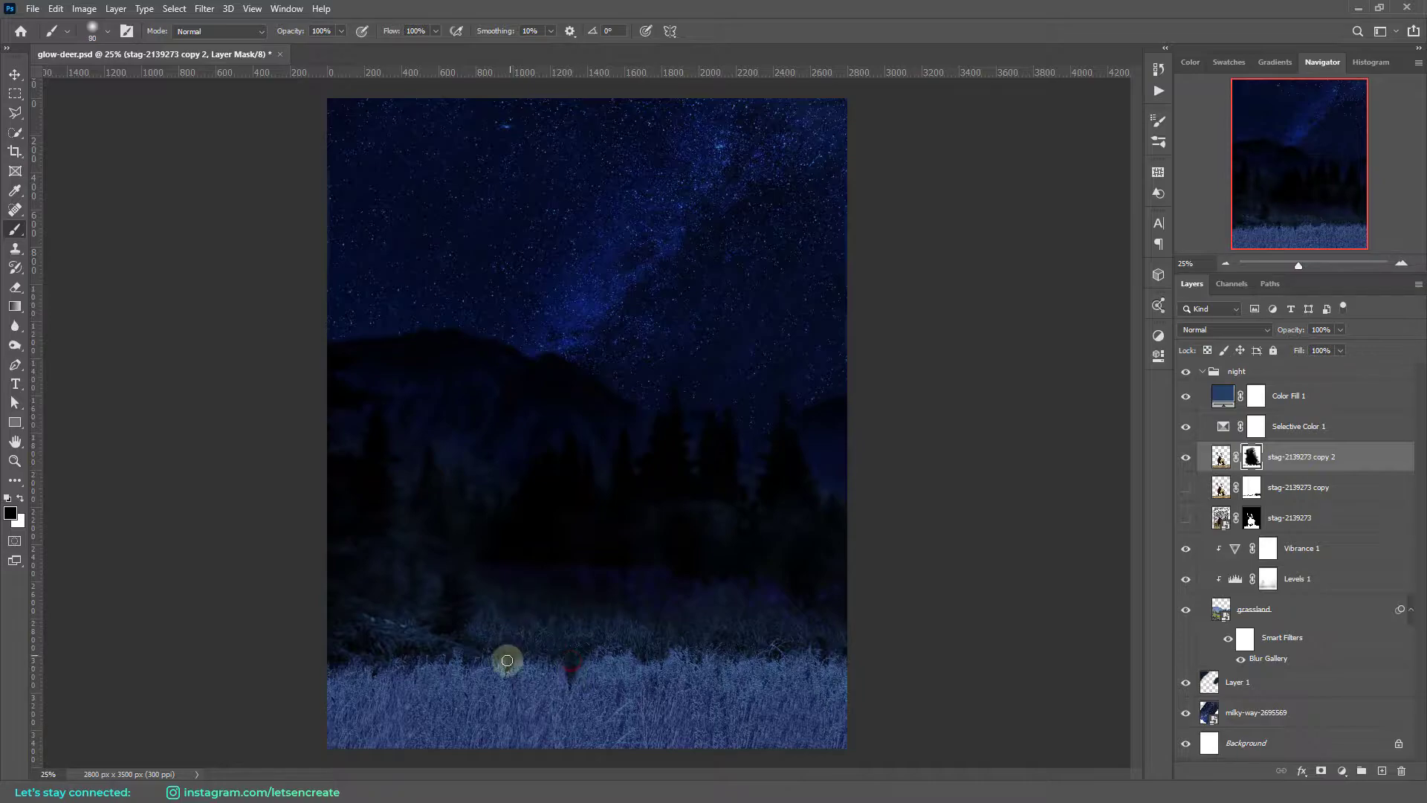
- Copy the foreground grass to a front grass layer enlarged past the canvas bottom
{"action": "left_click_drag", "start_coordinate": [287, 88], "coordinate": [862, 628]}
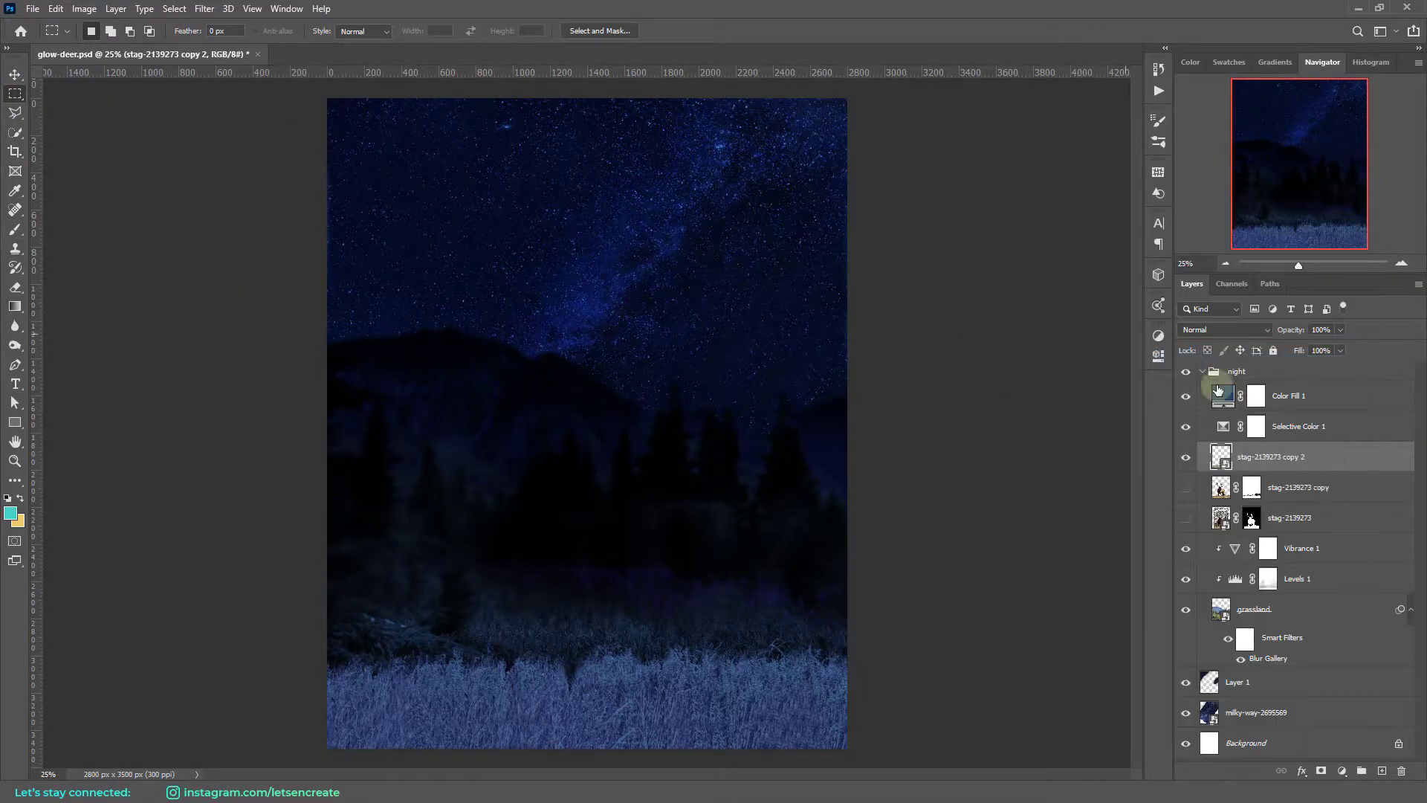
{"action": "key", "text": "ctrl+t"}
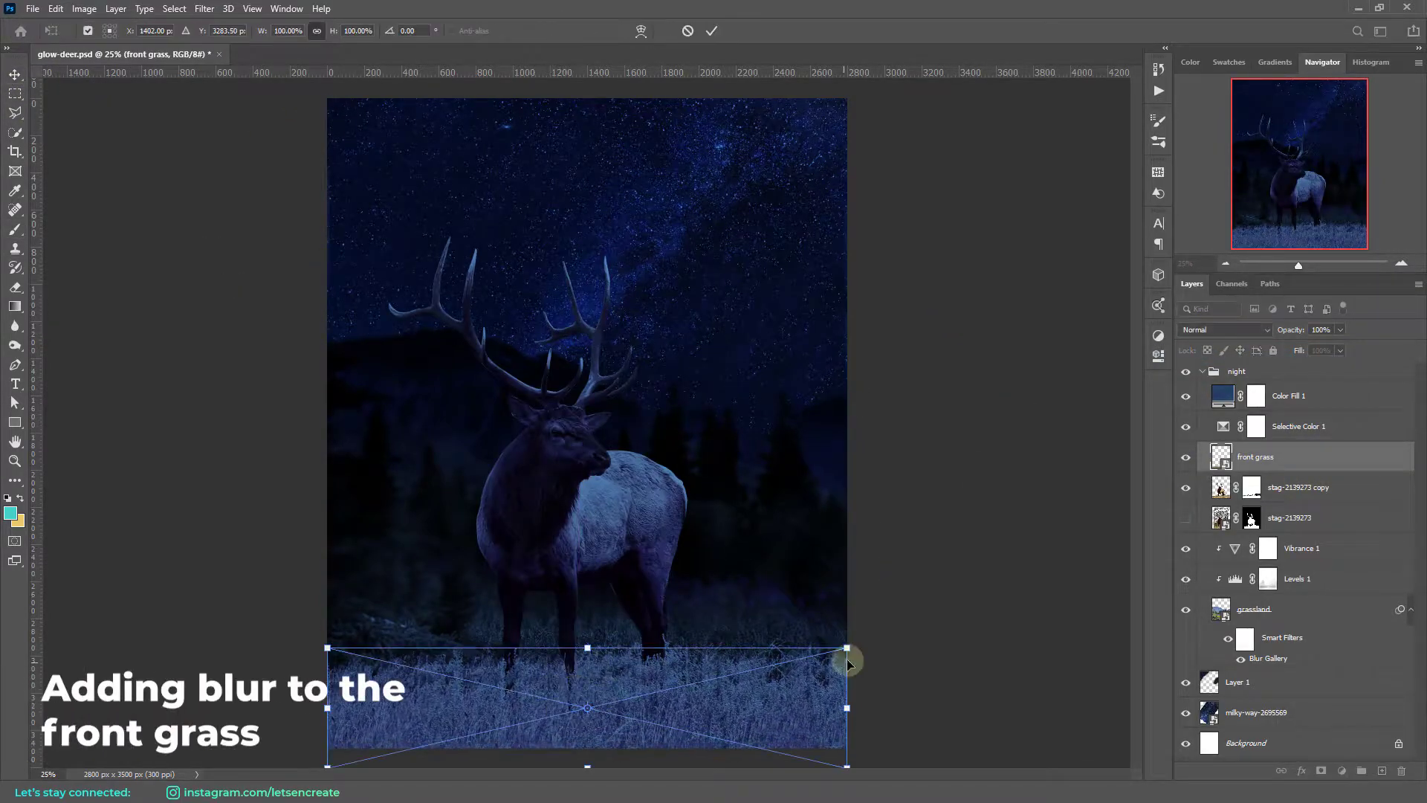
{"action": "left_click_drag", "start_coordinate": [844, 648], "coordinate": [683, 682]}
{"action": "left_click", "coordinate": [711, 30]}
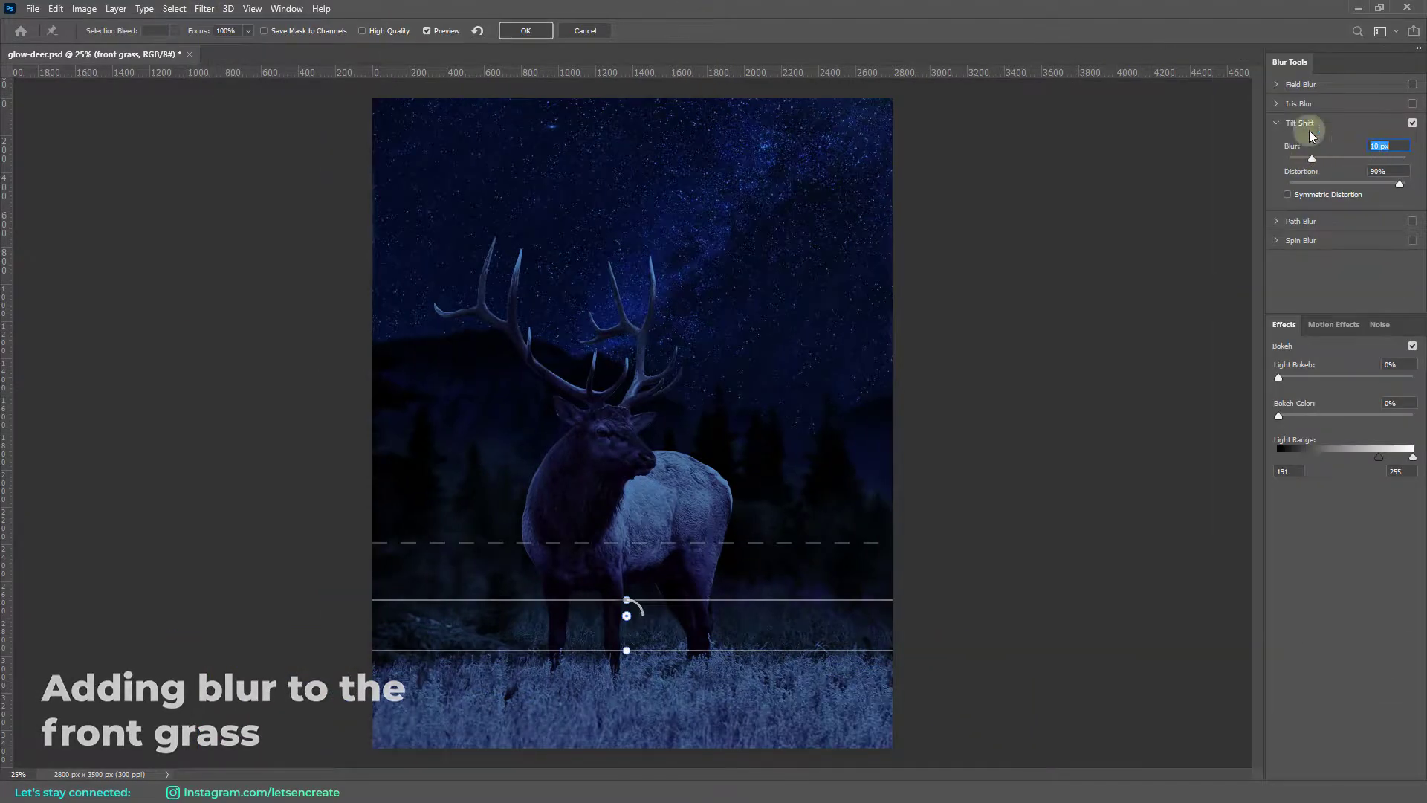
- Give the front grass layer a Tilt-Shift blur and a layer mask
{"action": "left_click", "coordinate": [521, 30]}
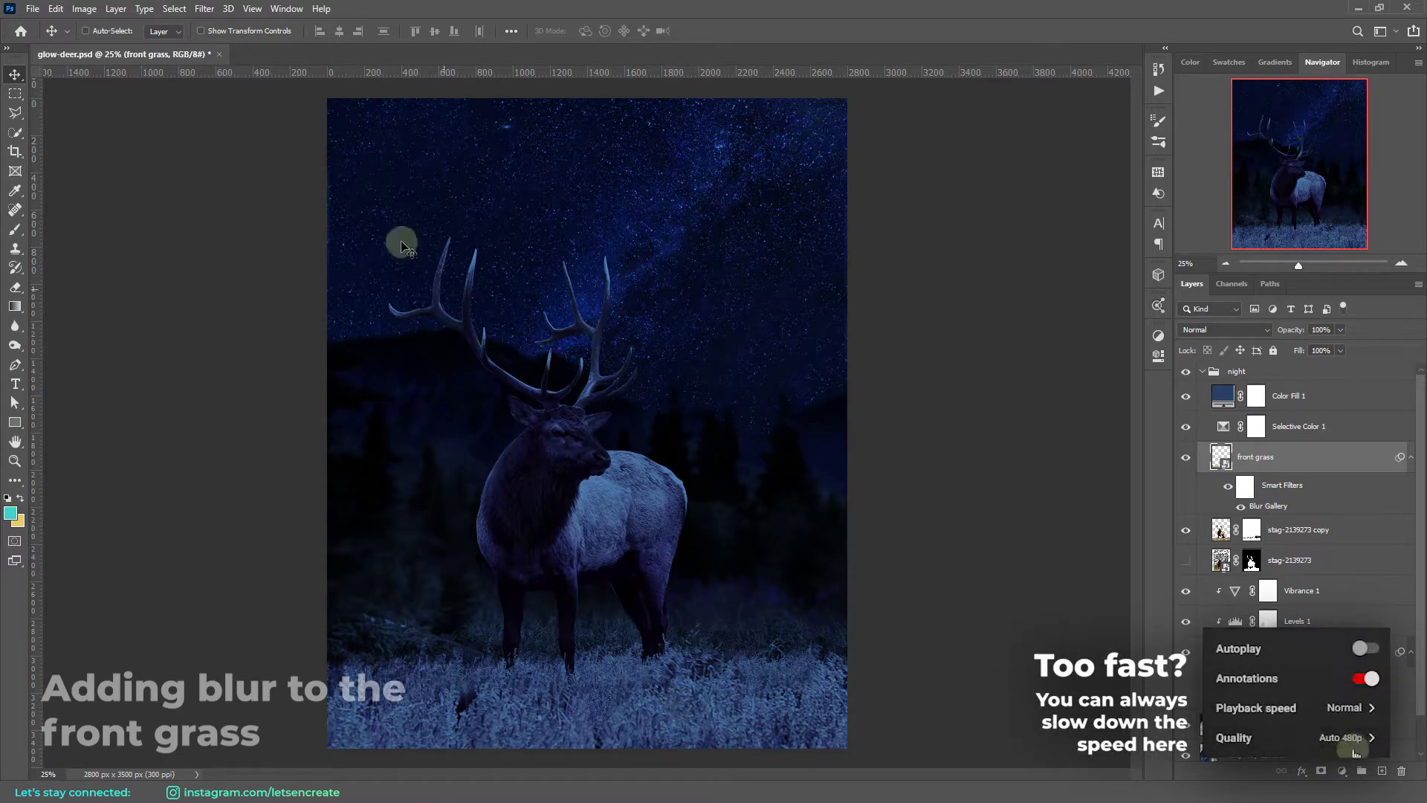
{"action": "left_click", "coordinate": [107, 31]}
{"action": "left_click", "coordinate": [1372, 708]}
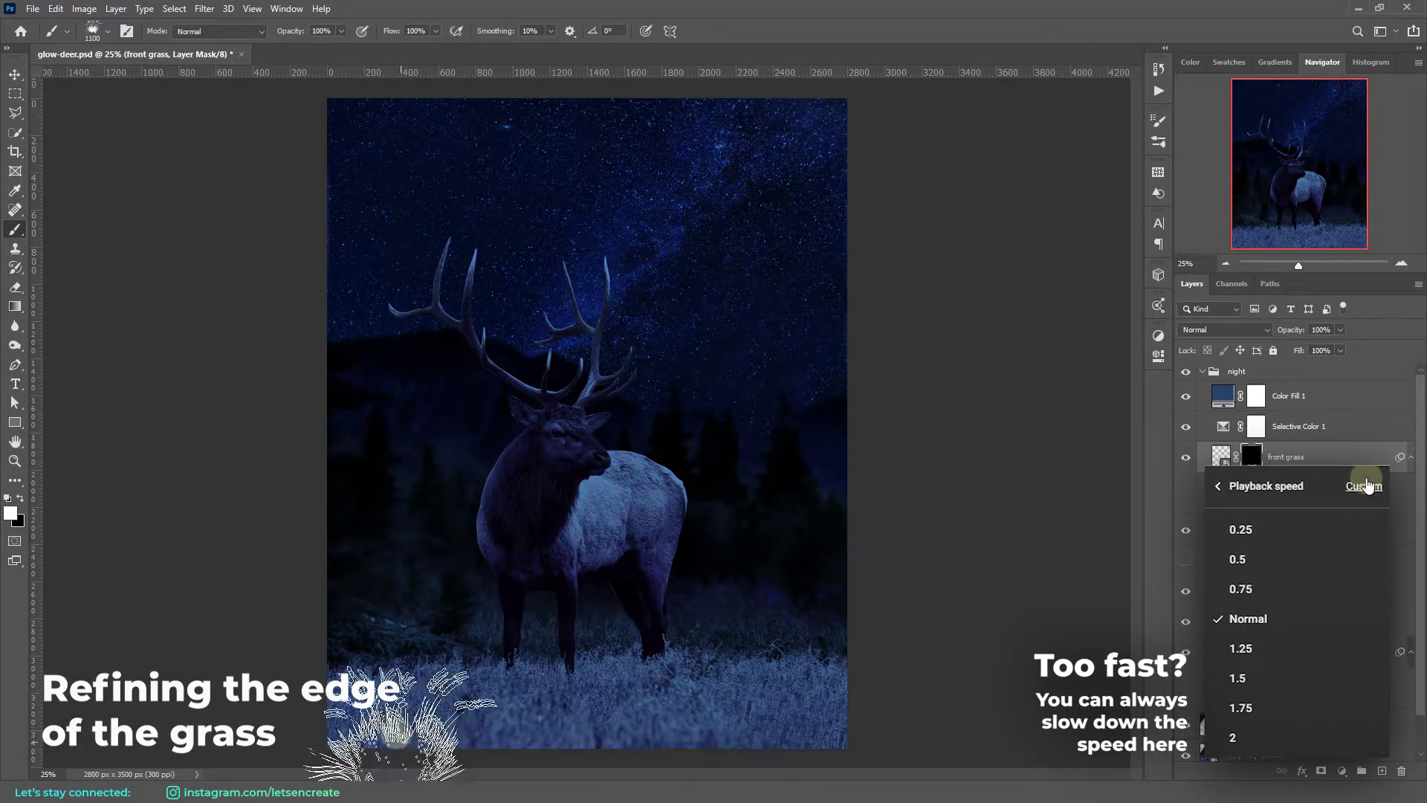
- Fill the front grass mask black and rename the stag copies to elk and elk fur
{"action": "left_click", "coordinate": [1366, 485]}
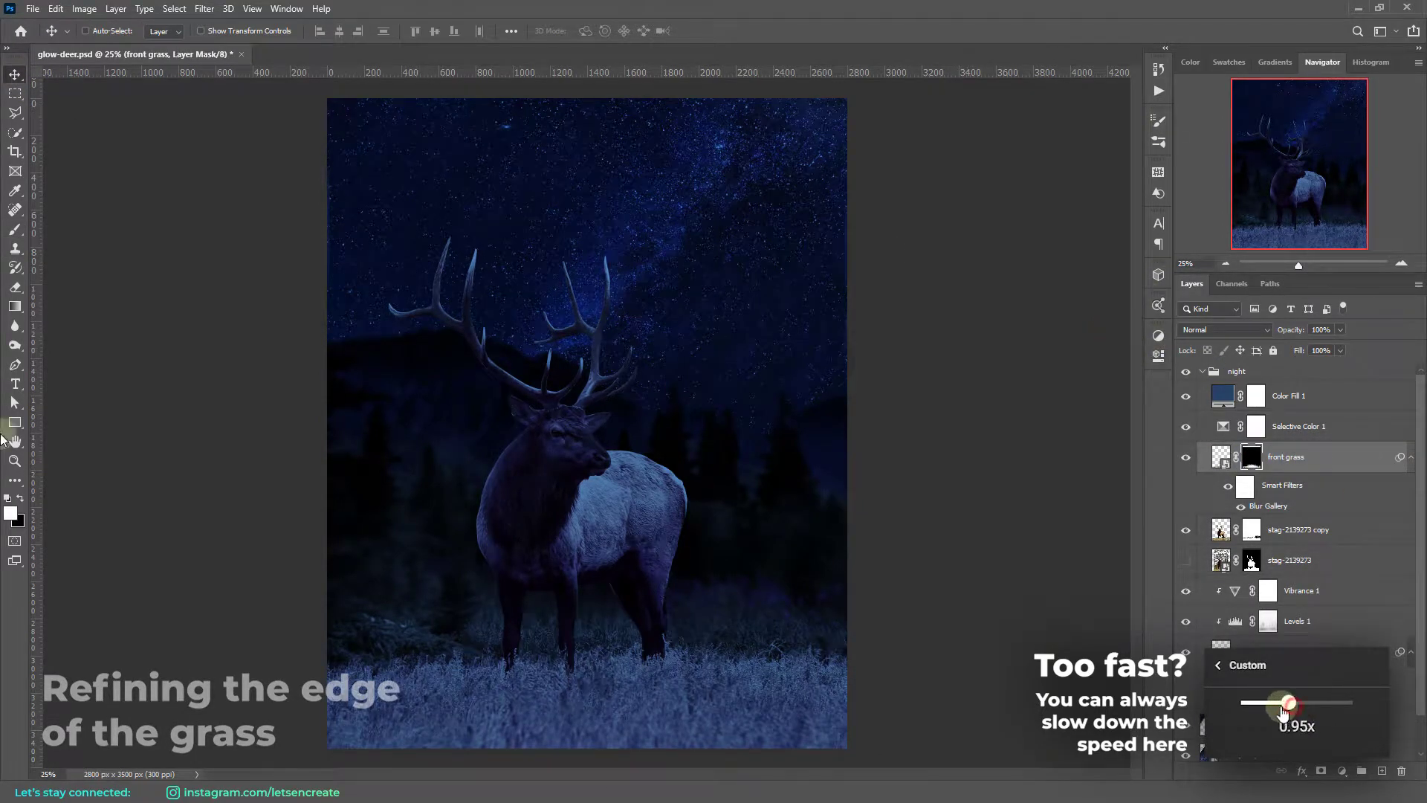
{"action": "left_click_drag", "start_coordinate": [1301, 723], "coordinate": [1247, 712]}
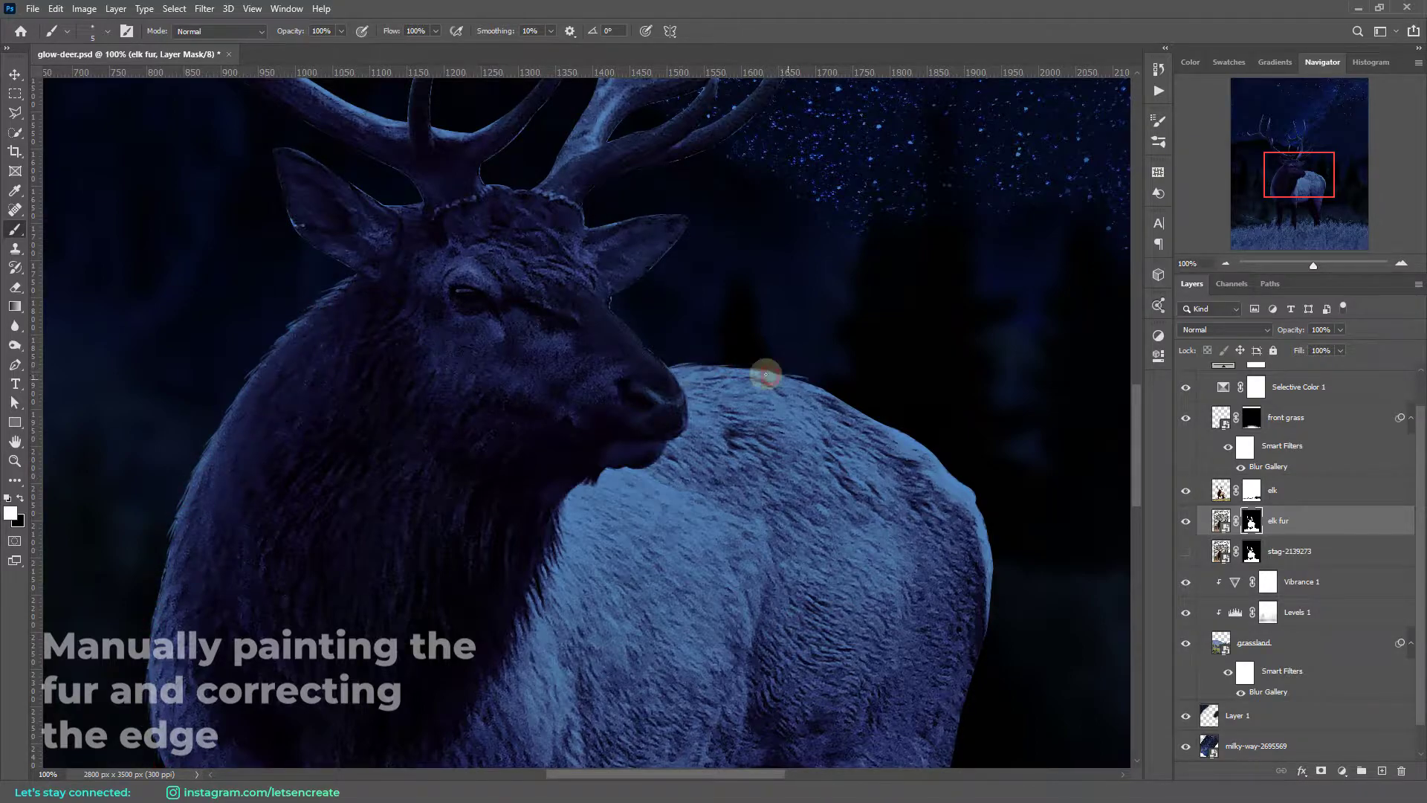
- Paint white fur edges into the elk fur mask along the back, rump and belly
{"action": "key", "text": "x"}
{"action": "scroll", "coordinate": [899, 174], "scroll_direction": "down", "scroll_amount": 5}
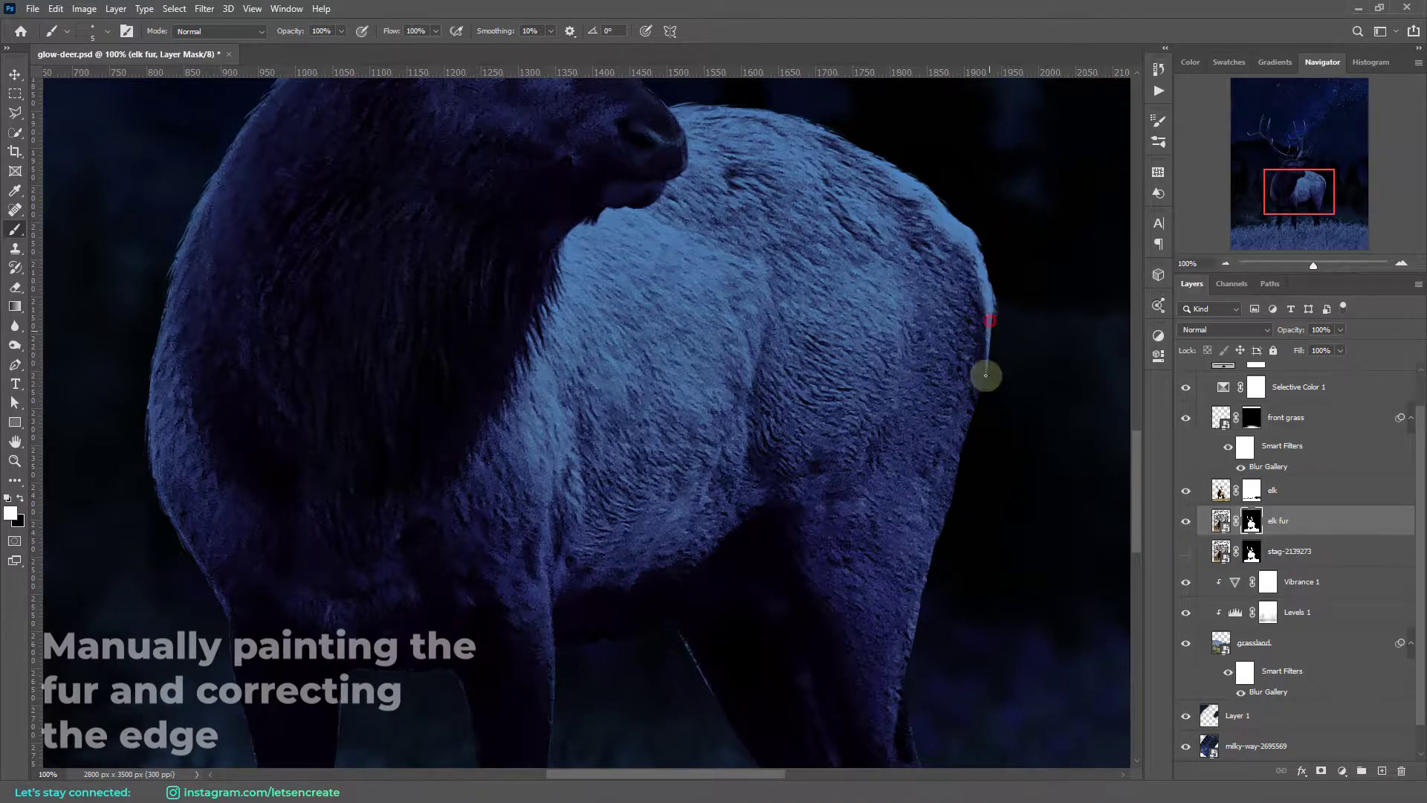
{"action": "scroll", "coordinate": [907, 693], "scroll_direction": "down", "scroll_amount": 5}
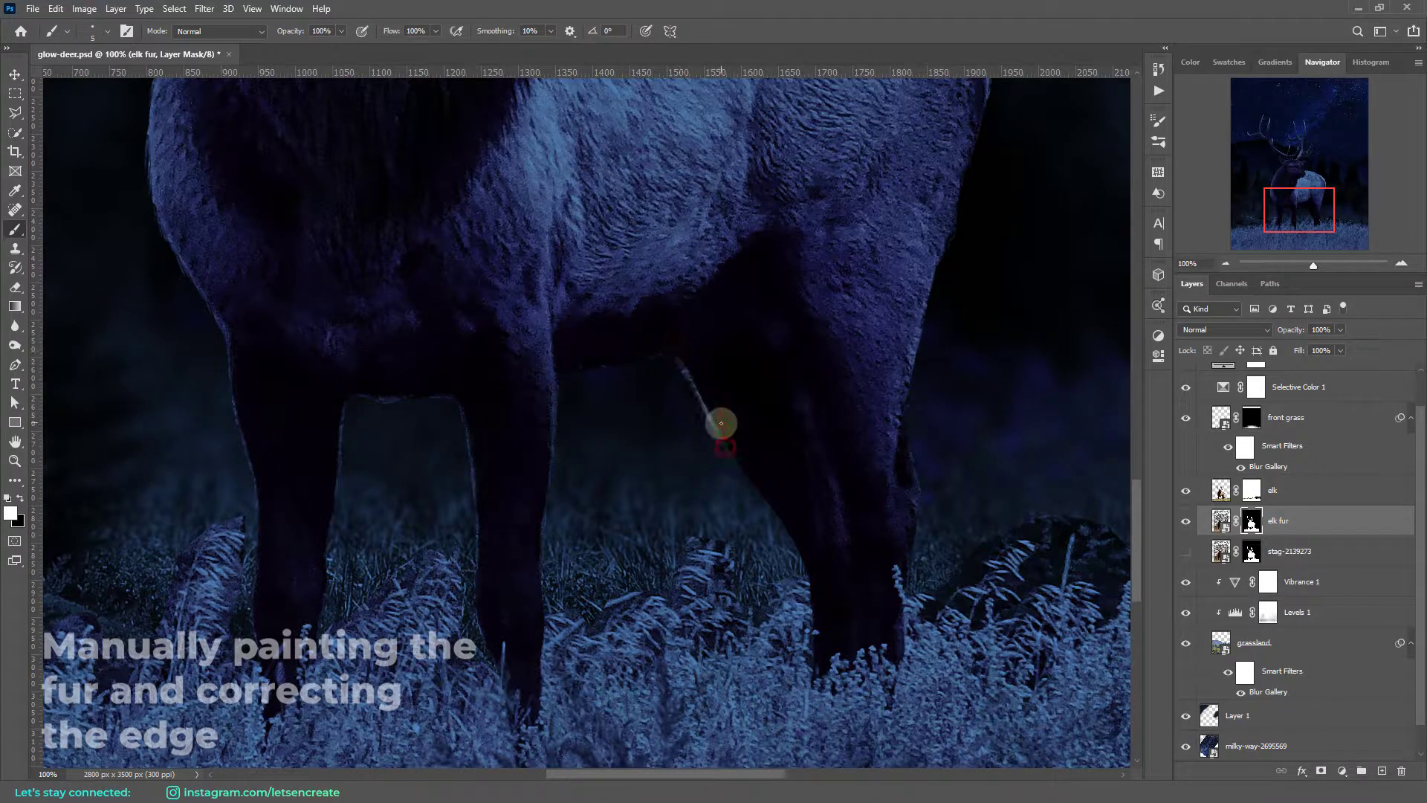
{"action": "left_click", "coordinate": [1251, 490], "text": "ctrl"}
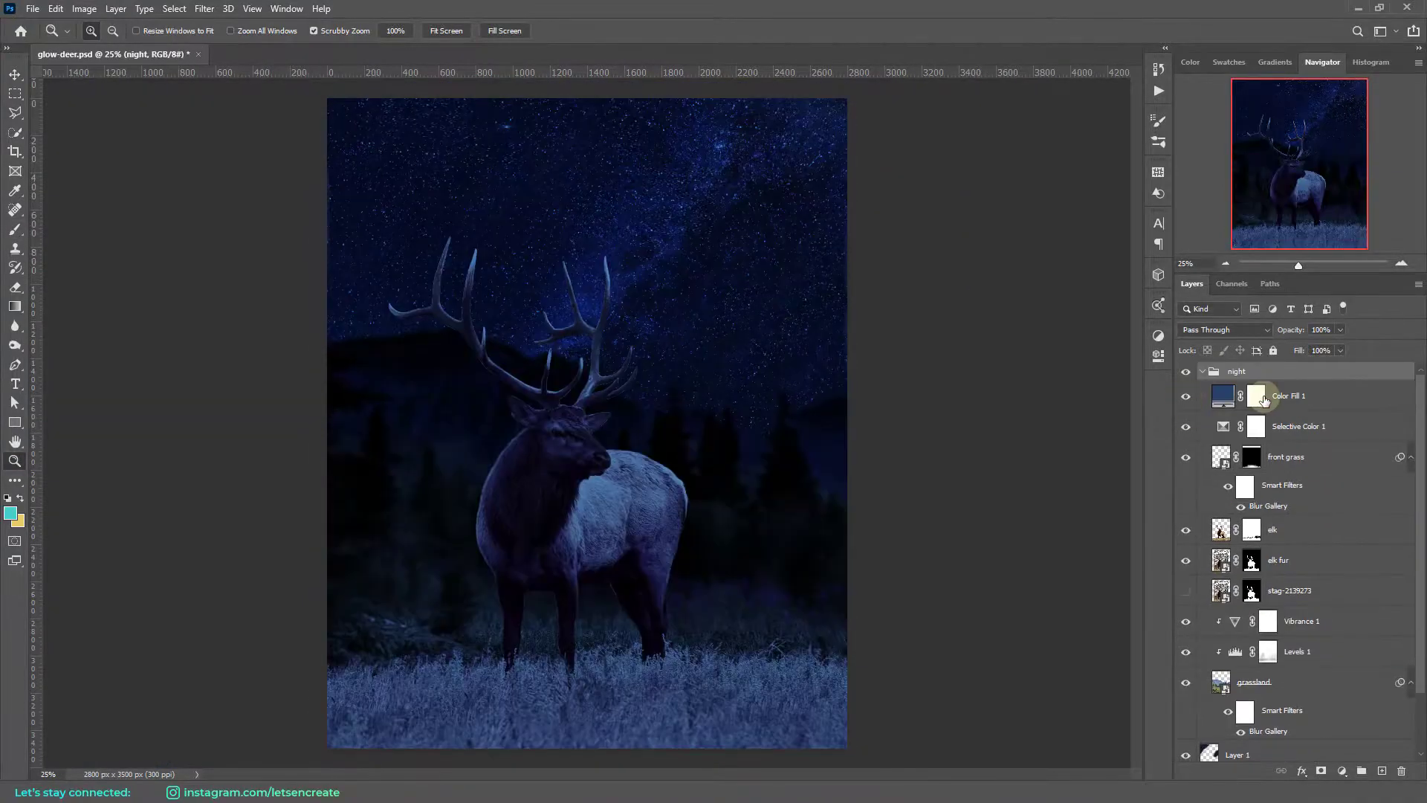
- Mask the night group using the elk and front grass selection
{"action": "left_click", "coordinate": [1251, 591], "text": "ctrl"}
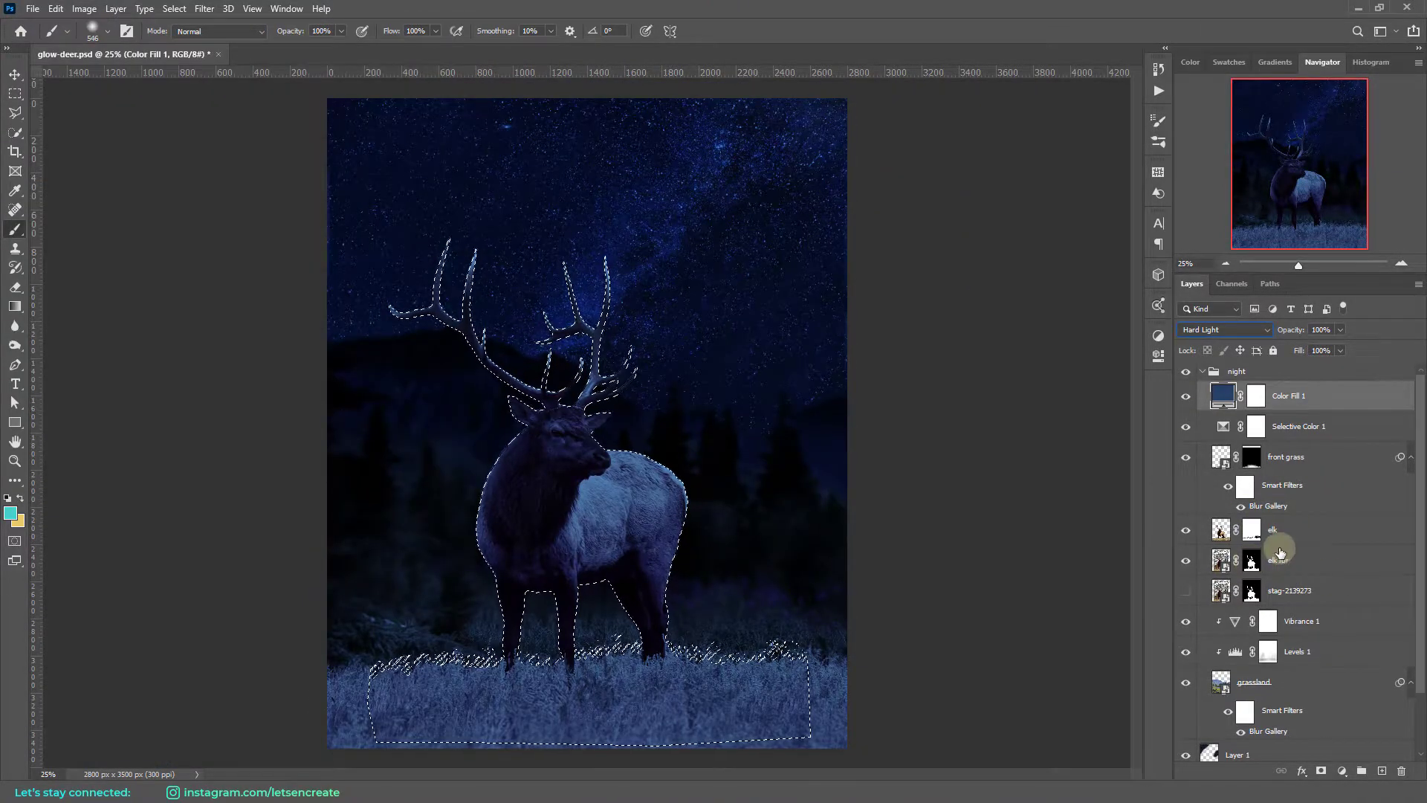
{"action": "left_click", "coordinate": [1263, 371]}
{"action": "left_click", "coordinate": [1320, 771]}
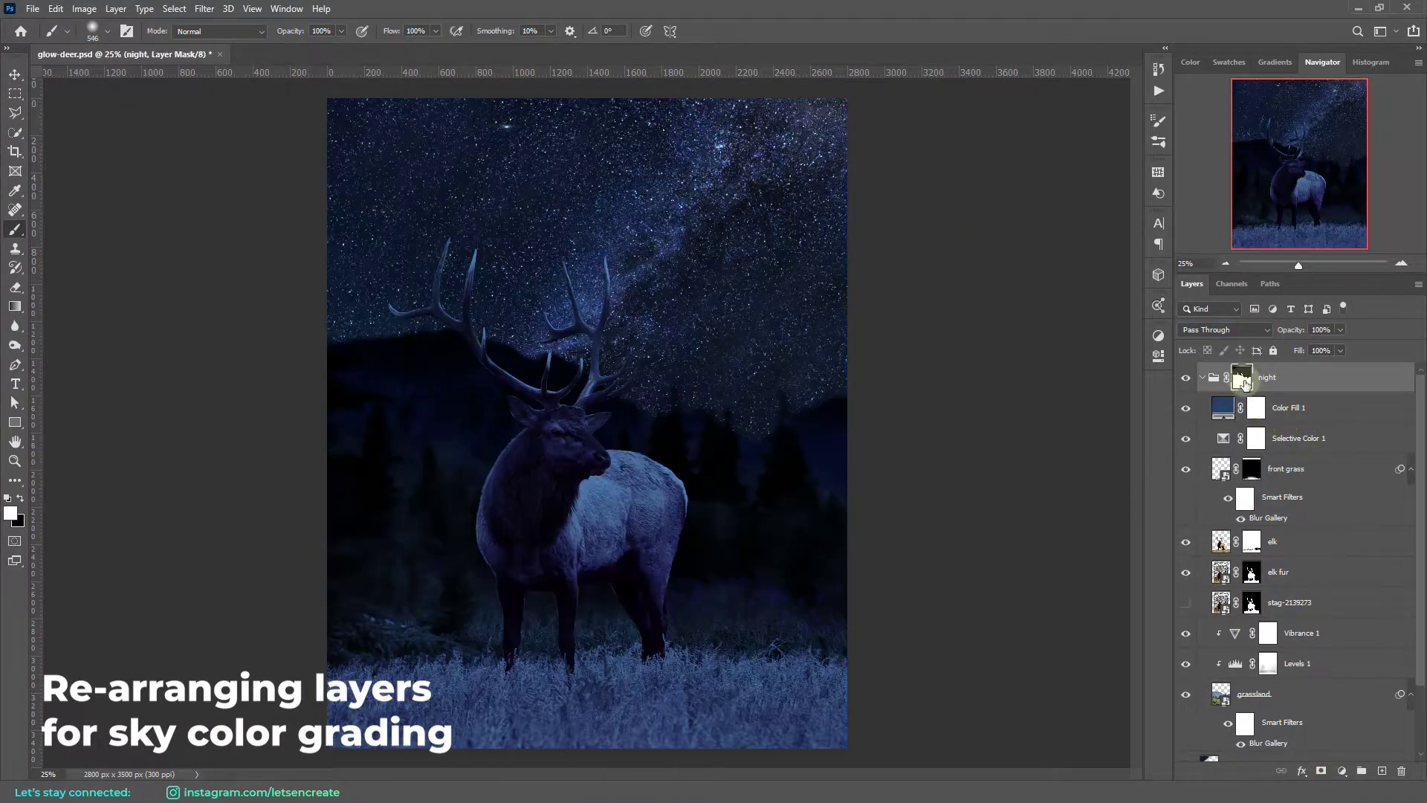
- Move the colour-grading copies into a colour-labelled sky group and brighten part of the sky
{"action": "left_click_drag", "start_coordinate": [1322, 411], "coordinate": [1296, 695]}
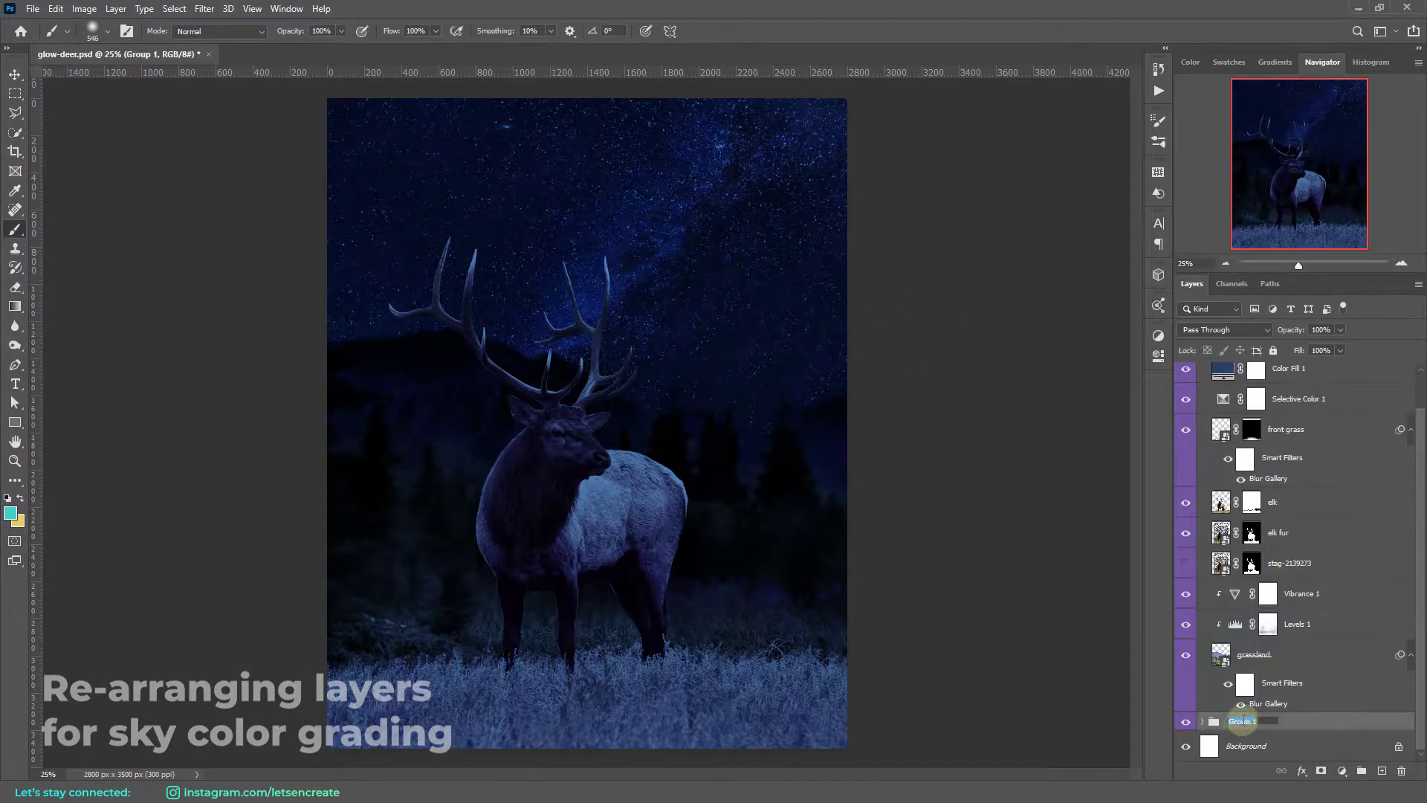
{"action": "right_click", "coordinate": [1303, 720]}
{"action": "left_click", "coordinate": [1301, 670]}
{"action": "left_click", "coordinate": [1256, 624]}
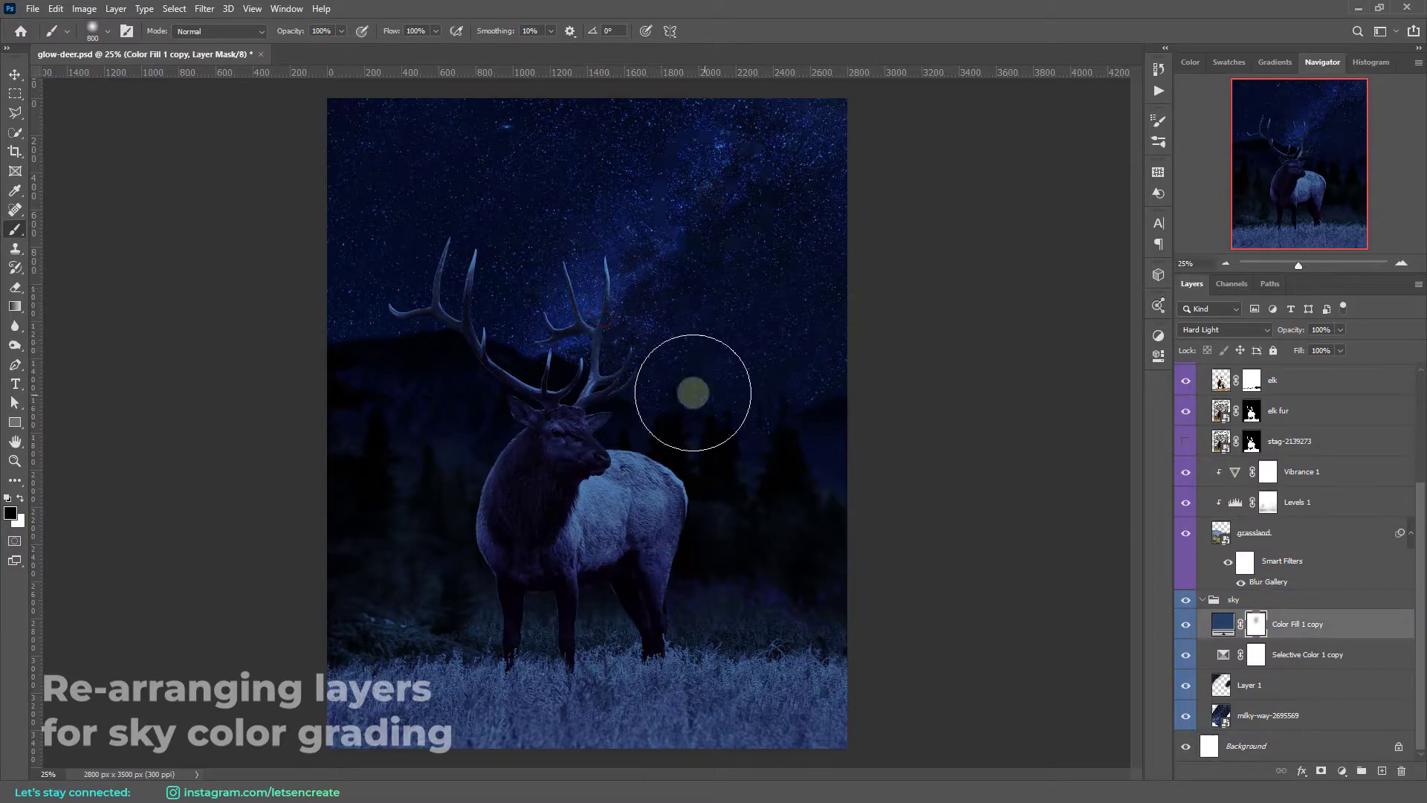
{"action": "left_click_drag", "start_coordinate": [693, 392], "coordinate": [638, 190]}
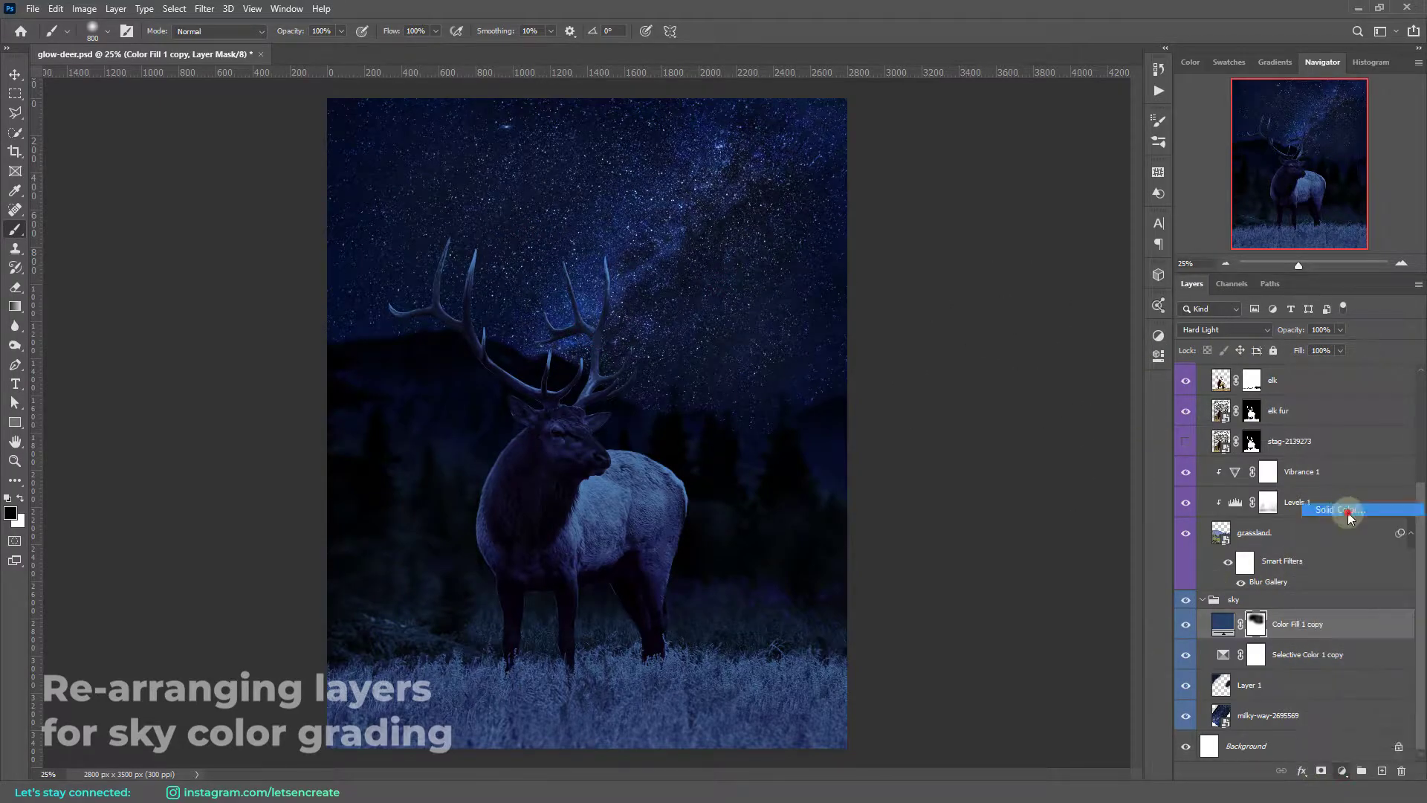
- Add an orange Hard Light fill and paint a reddish glow along the horizon
{"action": "left_click", "coordinate": [1224, 329]}
{"action": "left_click", "coordinate": [1196, 531]}
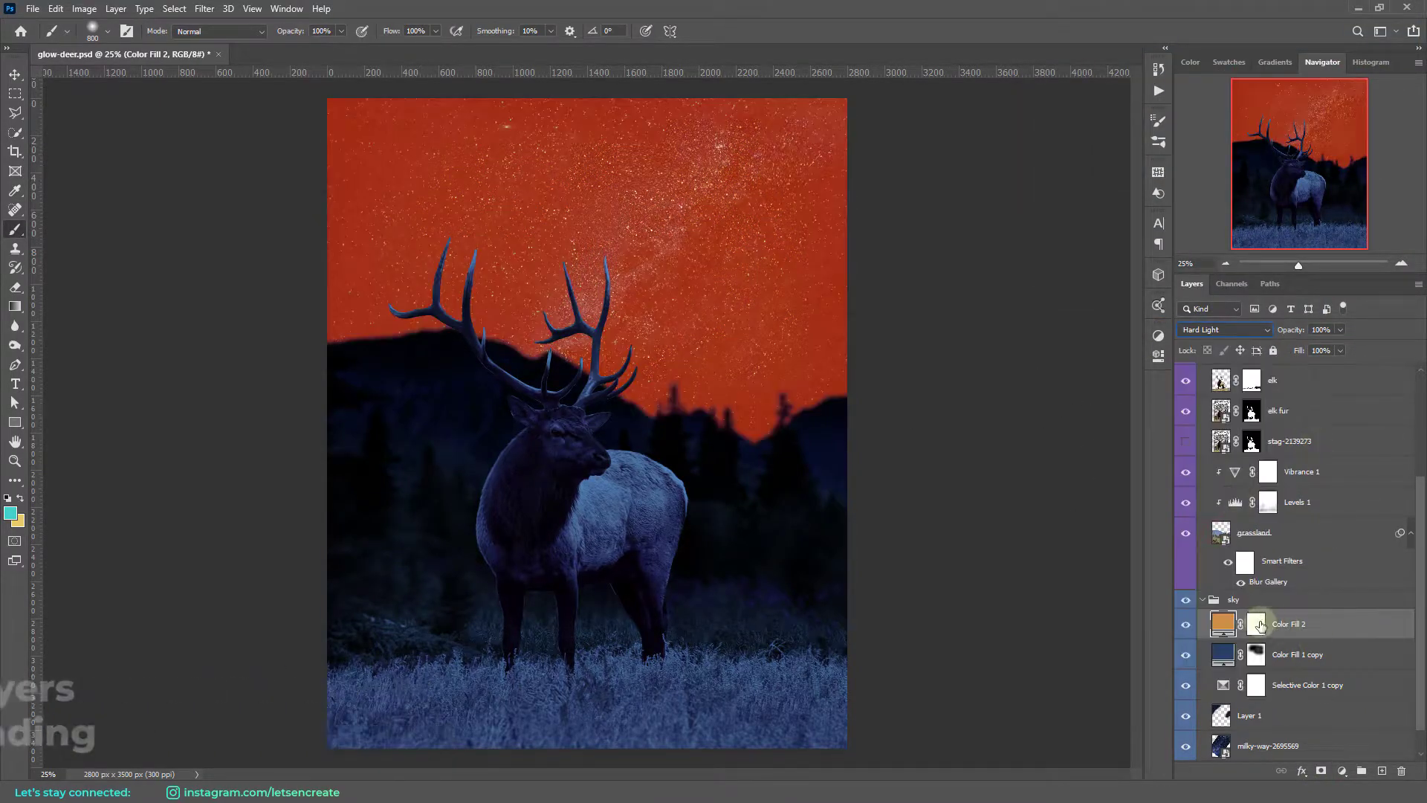
{"action": "key", "text": "x"}
{"action": "left_click_drag", "start_coordinate": [423, 372], "coordinate": [810, 398]}
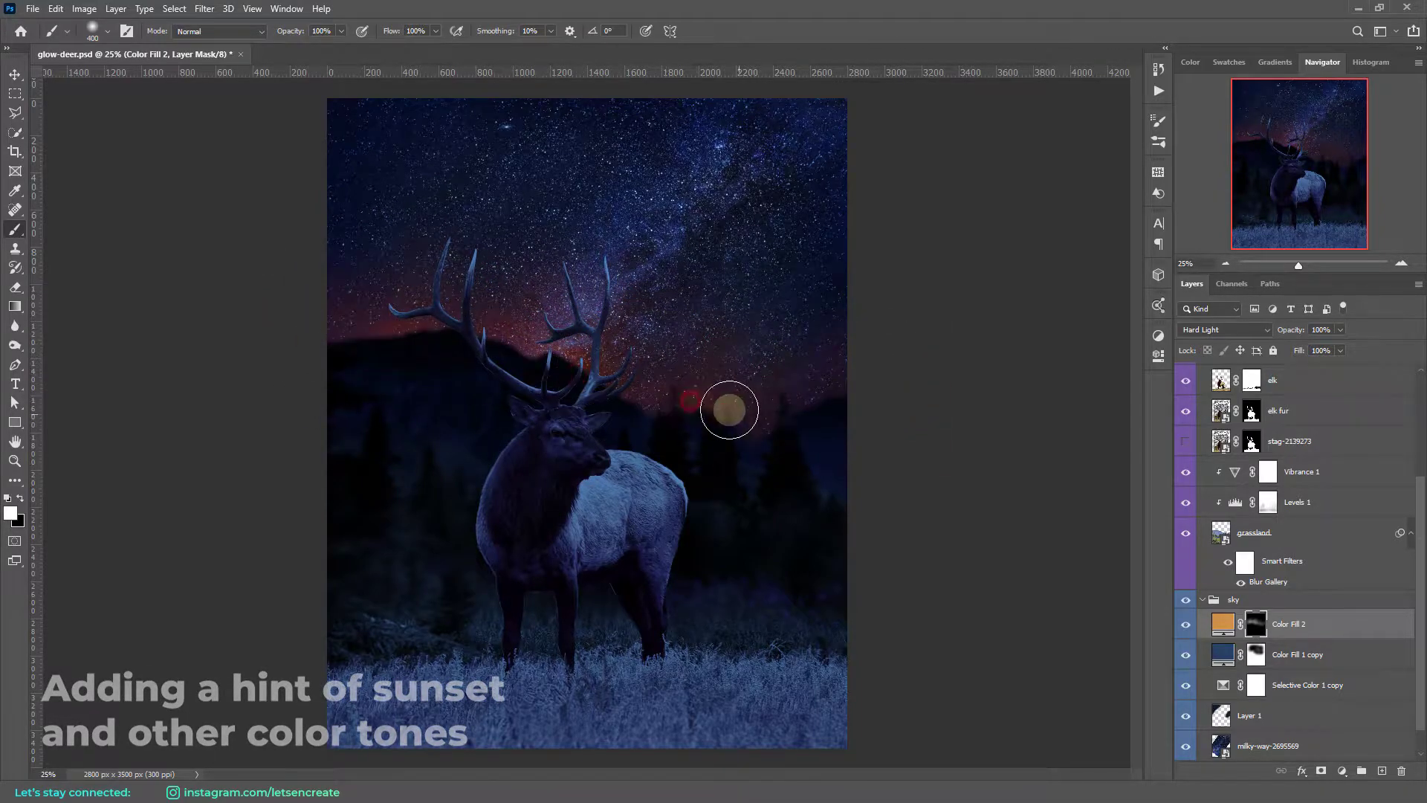
- Add an Exposure 1 adjustment to the sky with an inverted black mask
{"action": "left_click", "coordinate": [1342, 771]}
{"action": "left_click", "coordinate": [1274, 591]}
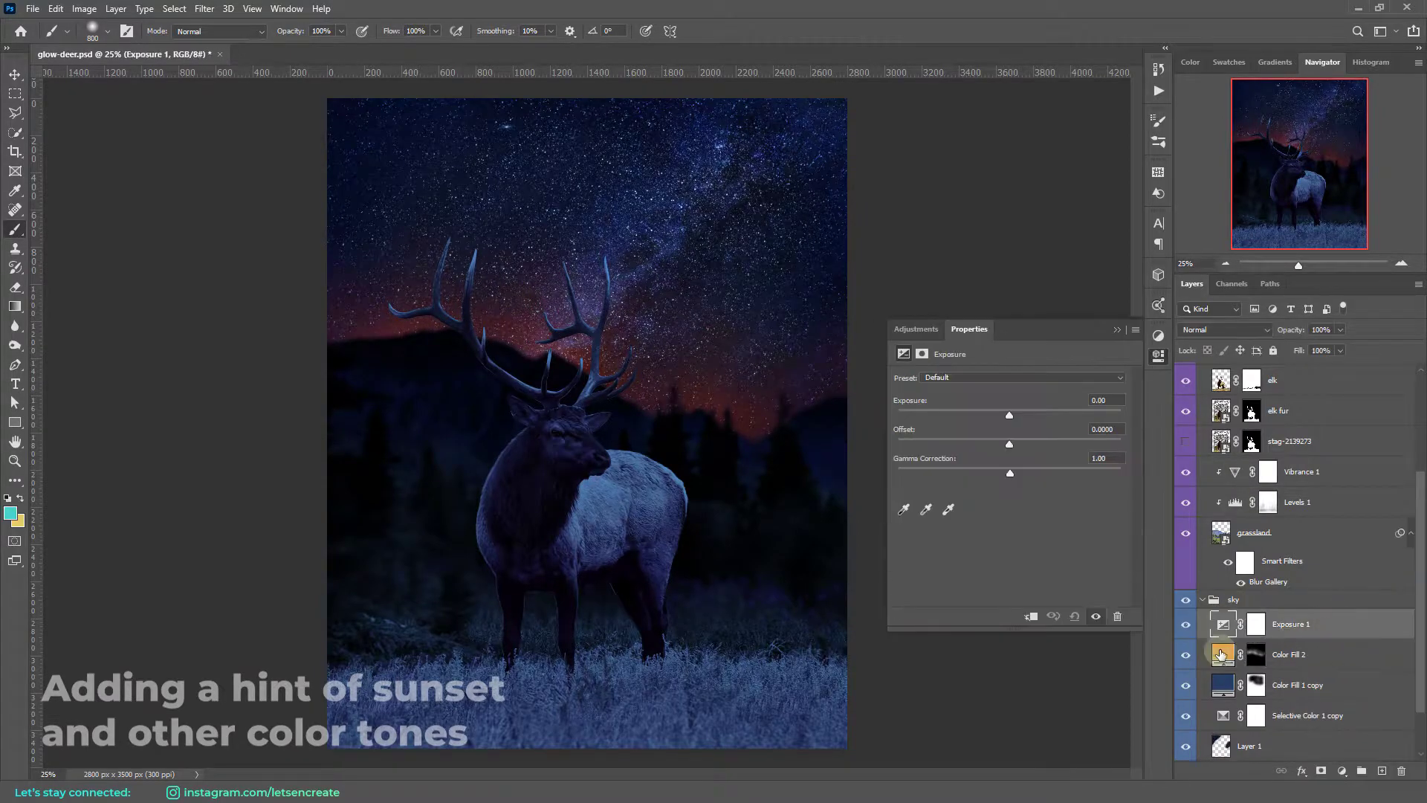
{"action": "key", "text": "ctrl+i"}
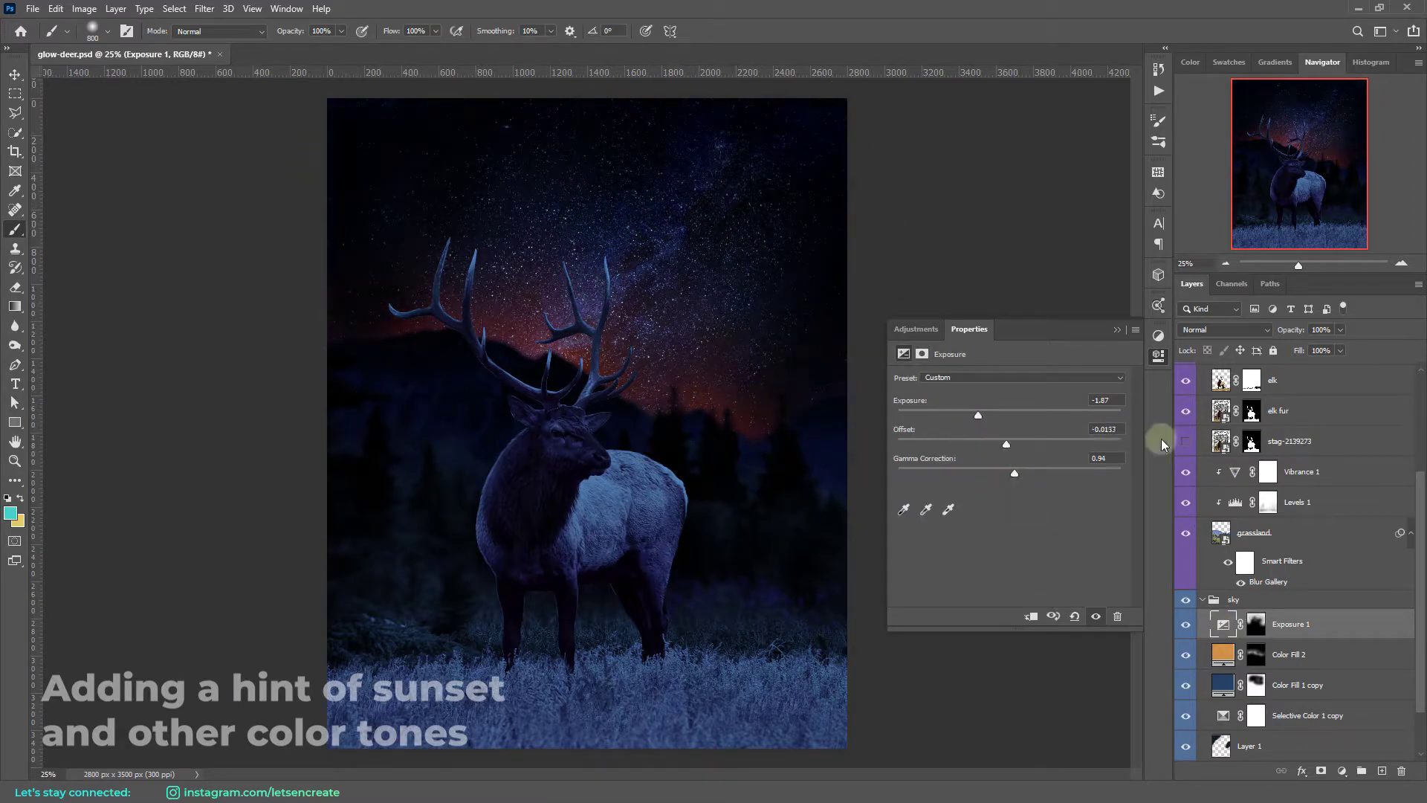
- Add a yellow Color Fill 3 in Hard Light with an inverted black mask
{"action": "left_click", "coordinate": [1223, 654]}
{"action": "left_click", "coordinate": [1341, 772]}
{"action": "left_click", "coordinate": [1197, 450]}
{"action": "left_click_drag", "start_coordinate": [1239, 161], "coordinate": [1240, 237]}
{"action": "left_click", "coordinate": [1369, 60]}
{"action": "left_click", "coordinate": [1225, 329]}
{"action": "left_click", "coordinate": [1219, 546]}
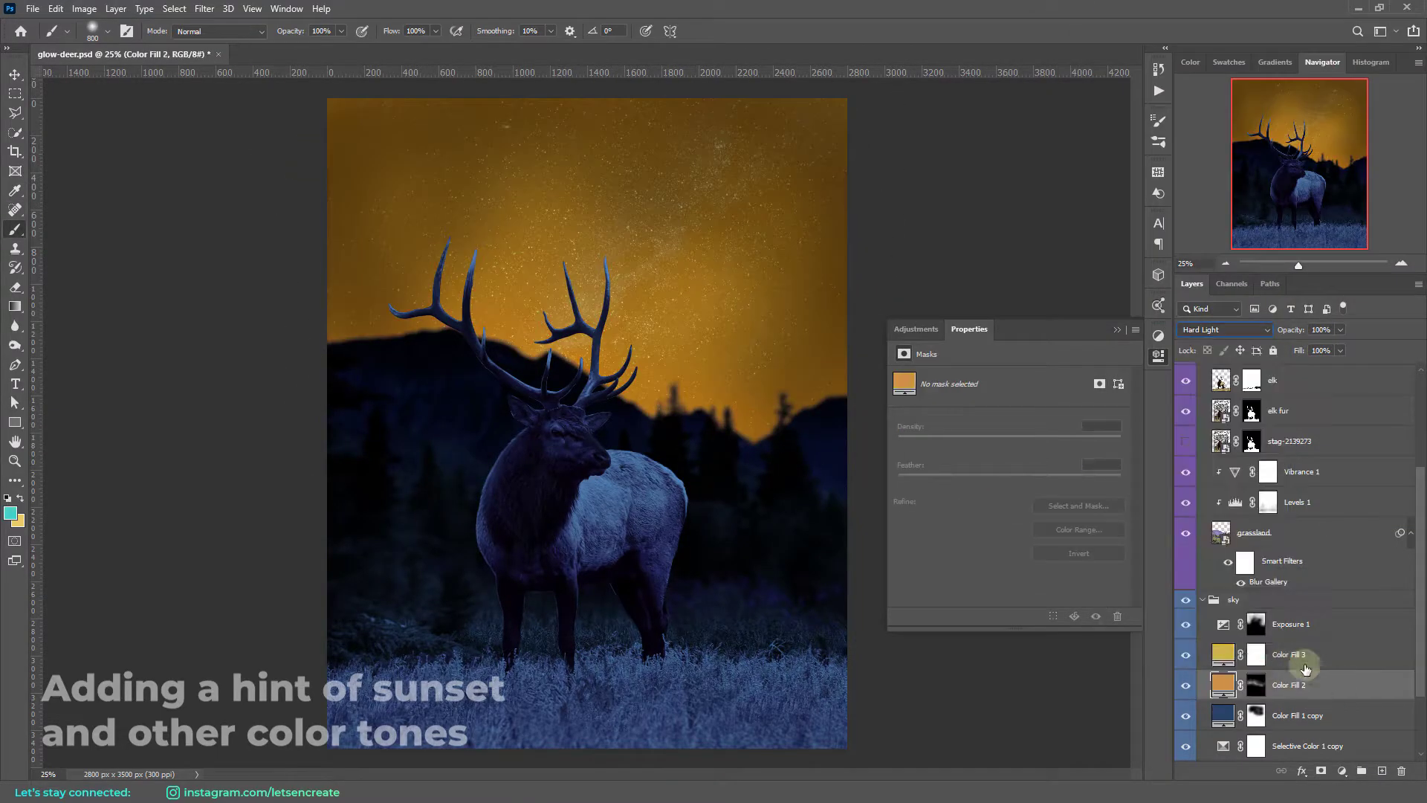
{"action": "left_click", "coordinate": [1256, 654]}
{"action": "key", "text": "ctrl+i"}
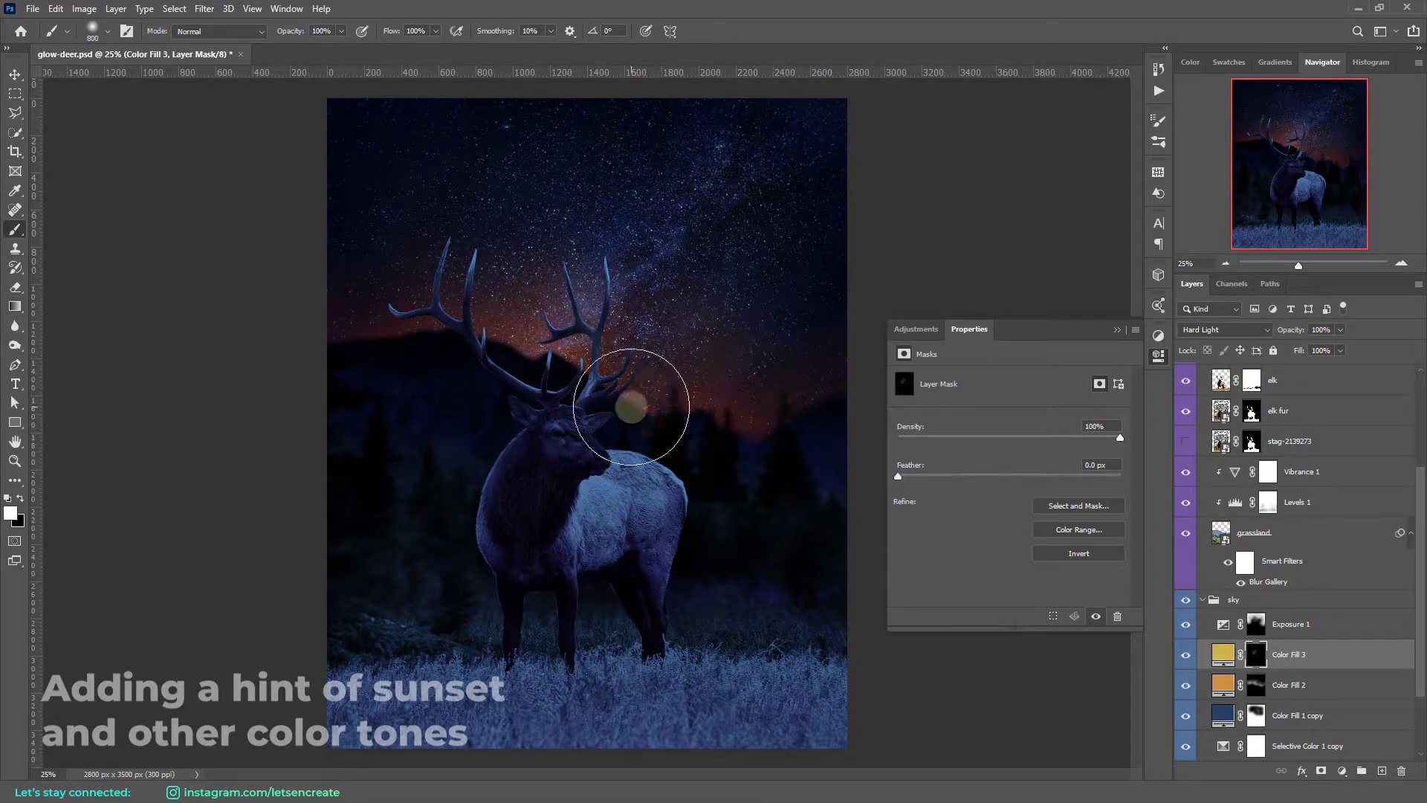
- Add a purple Soft Light Color Fill 4 and paint a faint tint into the upper sky
{"action": "left_click", "coordinate": [1341, 772]}
{"action": "left_click", "coordinate": [1330, 506]}
{"action": "left_click", "coordinate": [1369, 60]}
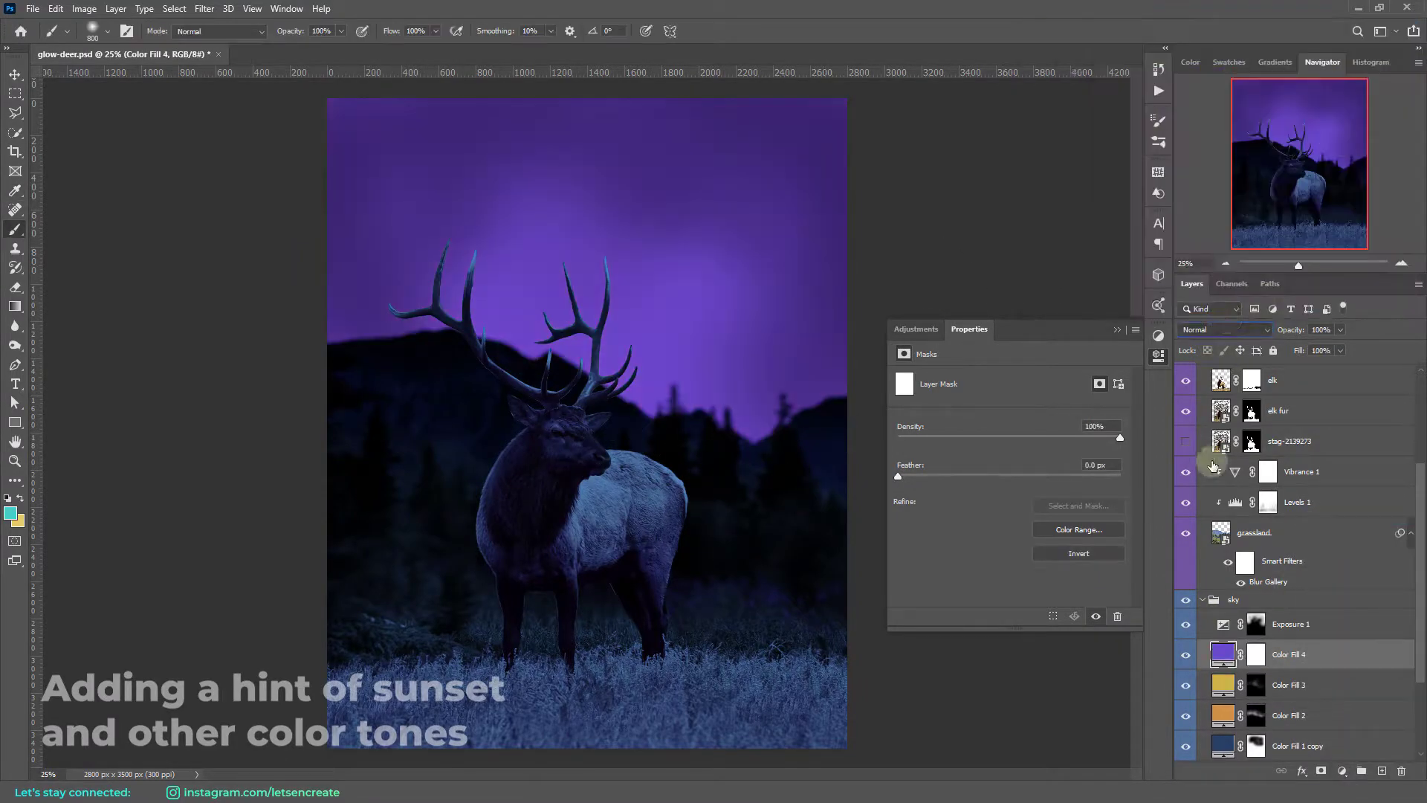
{"action": "left_click", "coordinate": [1225, 329]}
{"action": "left_click", "coordinate": [1219, 500]}
{"action": "key", "text": "ctrl+i"}
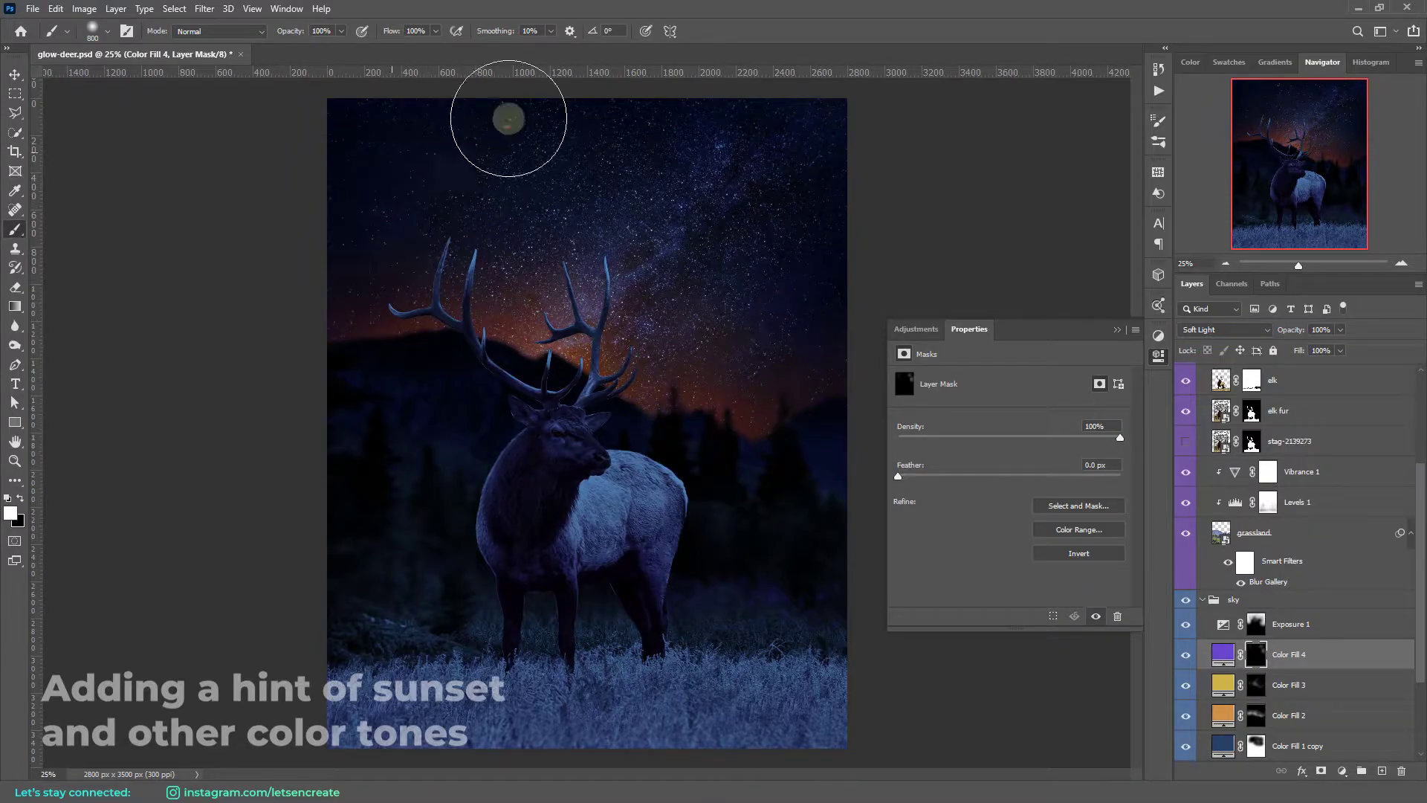
{"action": "left_click_drag", "start_coordinate": [584, 255], "coordinate": [875, 373]}
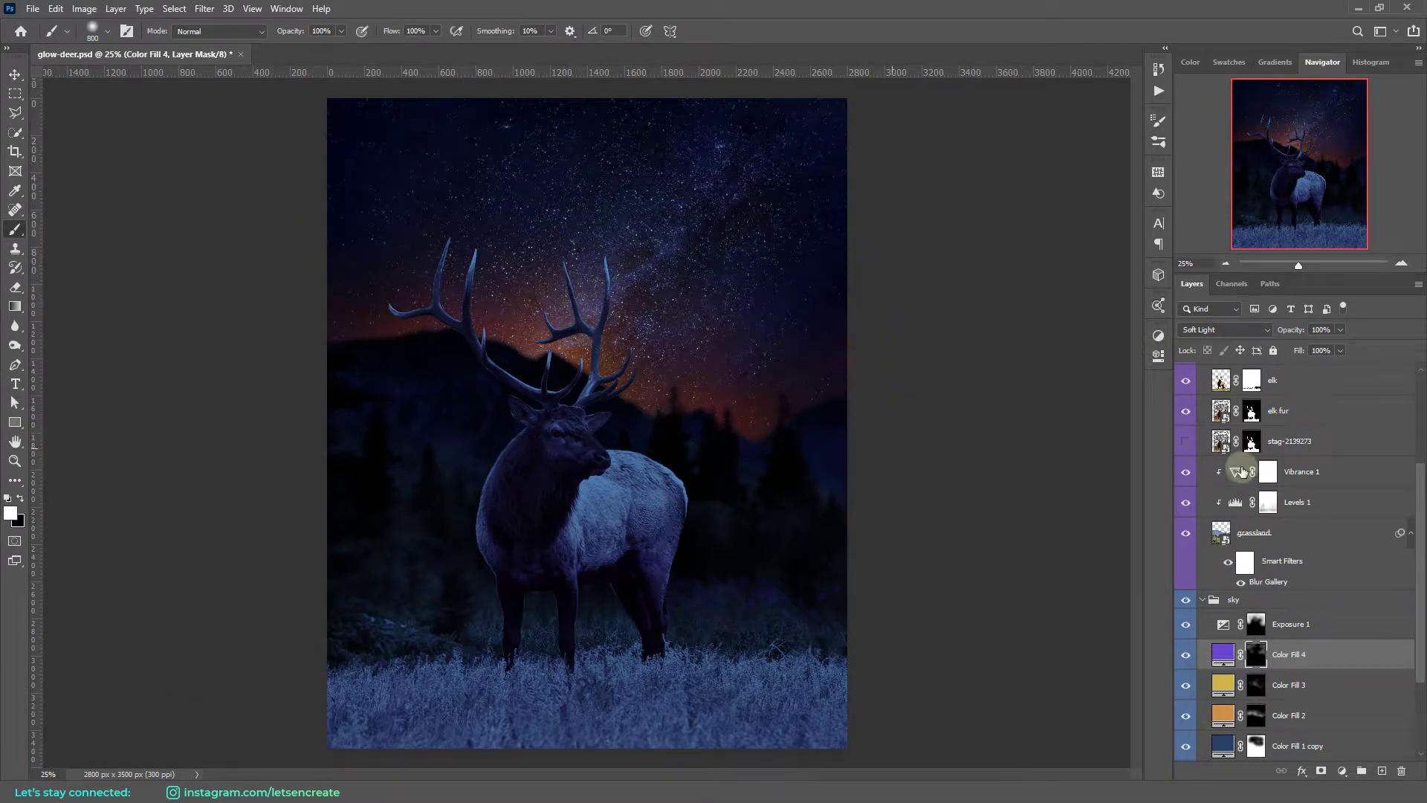
{"action": "left_click", "coordinate": [1255, 623]}
{"action": "scroll", "coordinate": [1301, 520], "scroll_direction": "up", "scroll_amount": 5}
- Add Exposure 2 above front grass, invert its mask, and paint to darken the foreground grass
{"action": "left_click", "coordinate": [1311, 468]}
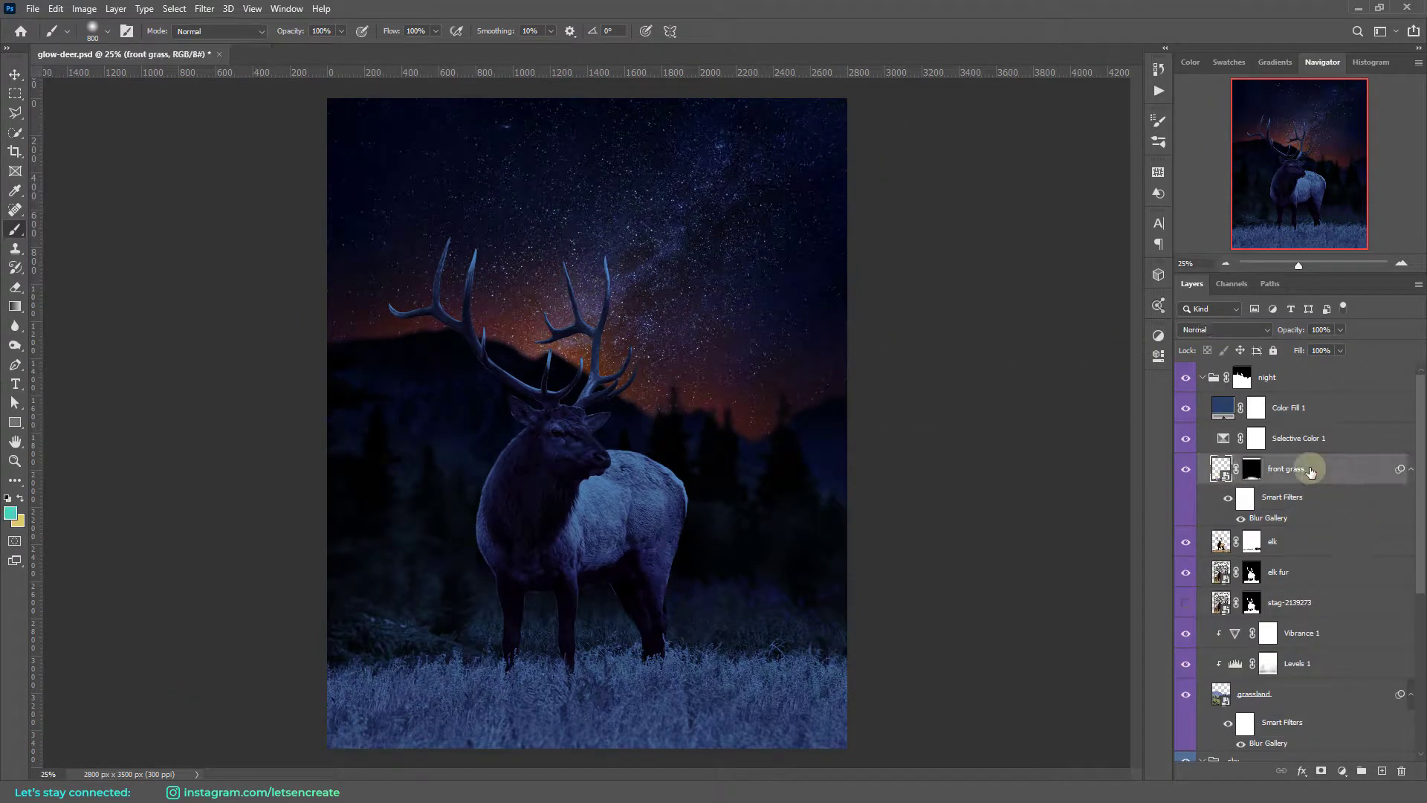
{"action": "right_click", "coordinate": [1311, 468]}
{"action": "left_click", "coordinate": [1289, 602]}
{"action": "key", "text": "ctrl+i"}
{"action": "key", "text": "d"}
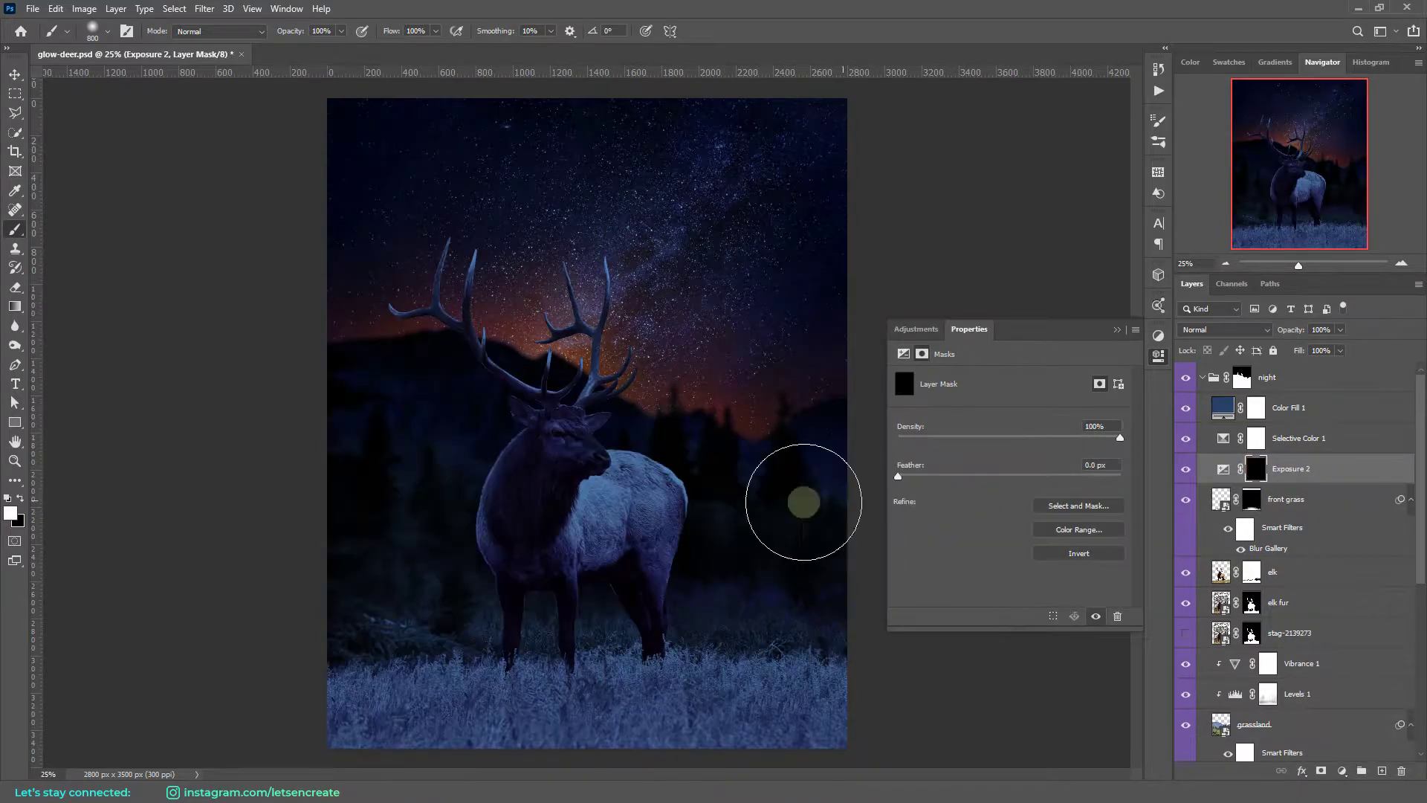
{"action": "mouse_move", "coordinate": [852, 688]}
{"action": "left_mouse_down"}
{"action": "mouse_move", "coordinate": [328, 683]}
{"action": "mouse_move", "coordinate": [652, 764]}
{"action": "mouse_move", "coordinate": [832, 608]}
{"action": "left_mouse_up"}
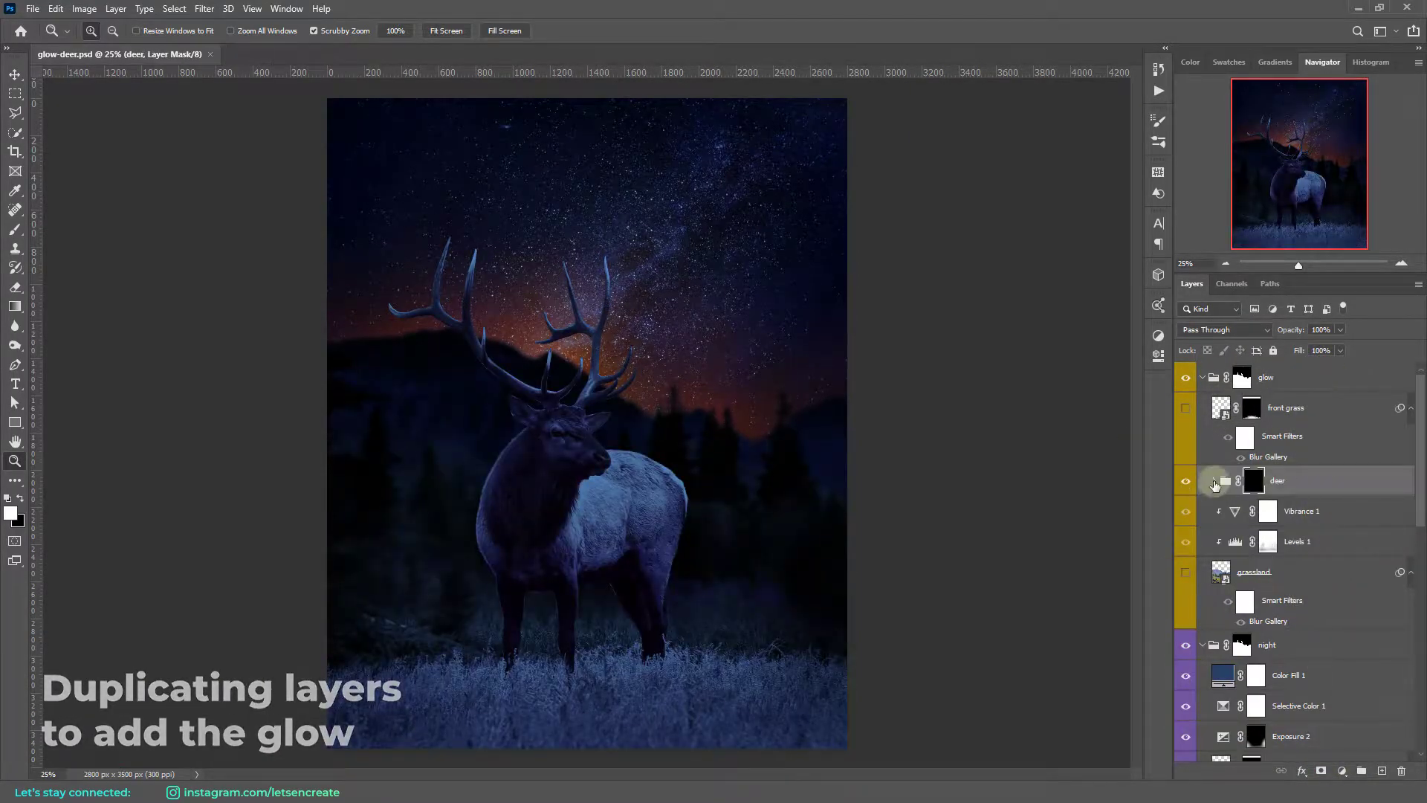
- Add a deep orange Photo Filter at 100 density to the elk and reveal the warm antlers
{"action": "left_click", "coordinate": [1214, 481]}
{"action": "left_click", "coordinate": [1253, 480], "text": "shift"}
{"action": "left_click", "coordinate": [1342, 770]}
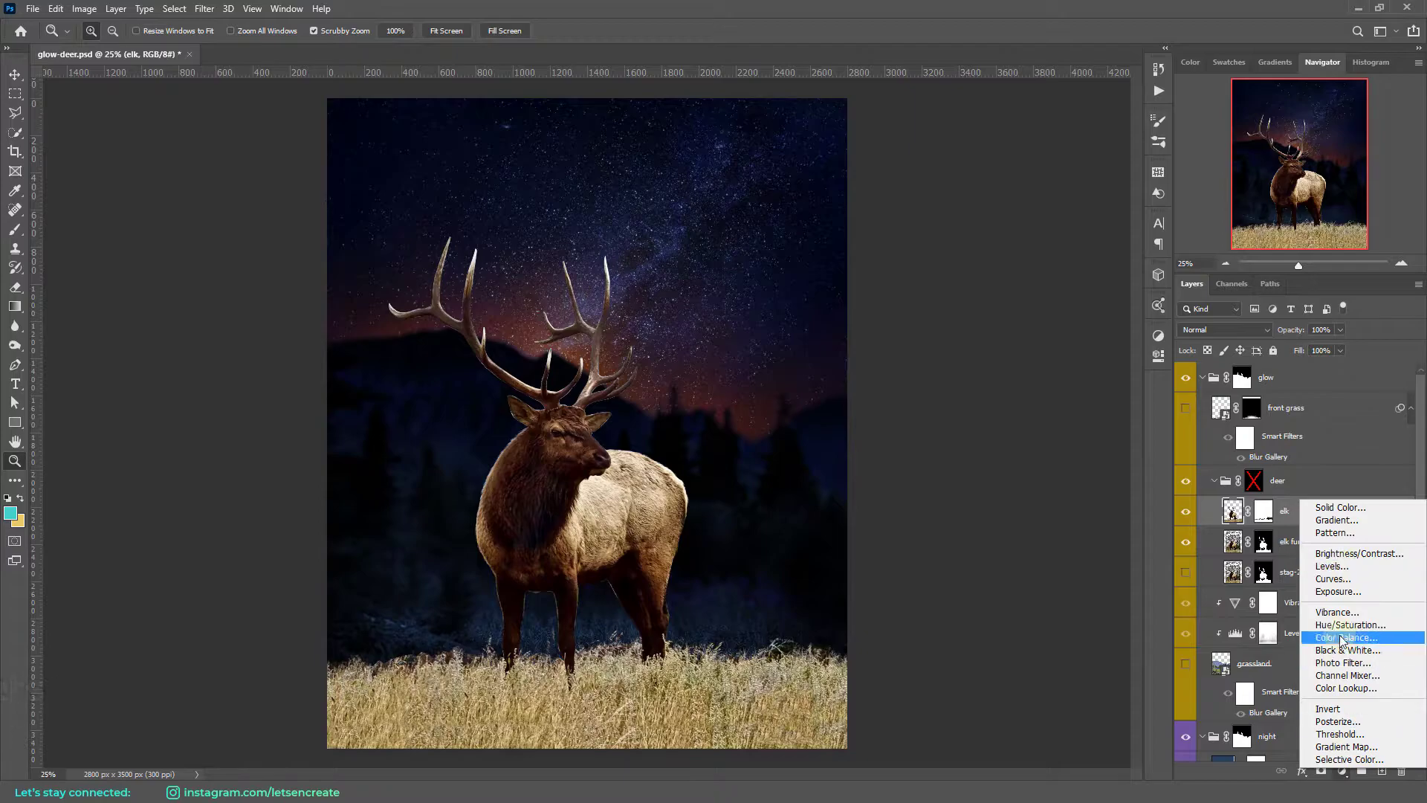
{"action": "left_click", "coordinate": [1342, 662]}
{"action": "left_click", "coordinate": [944, 400]}
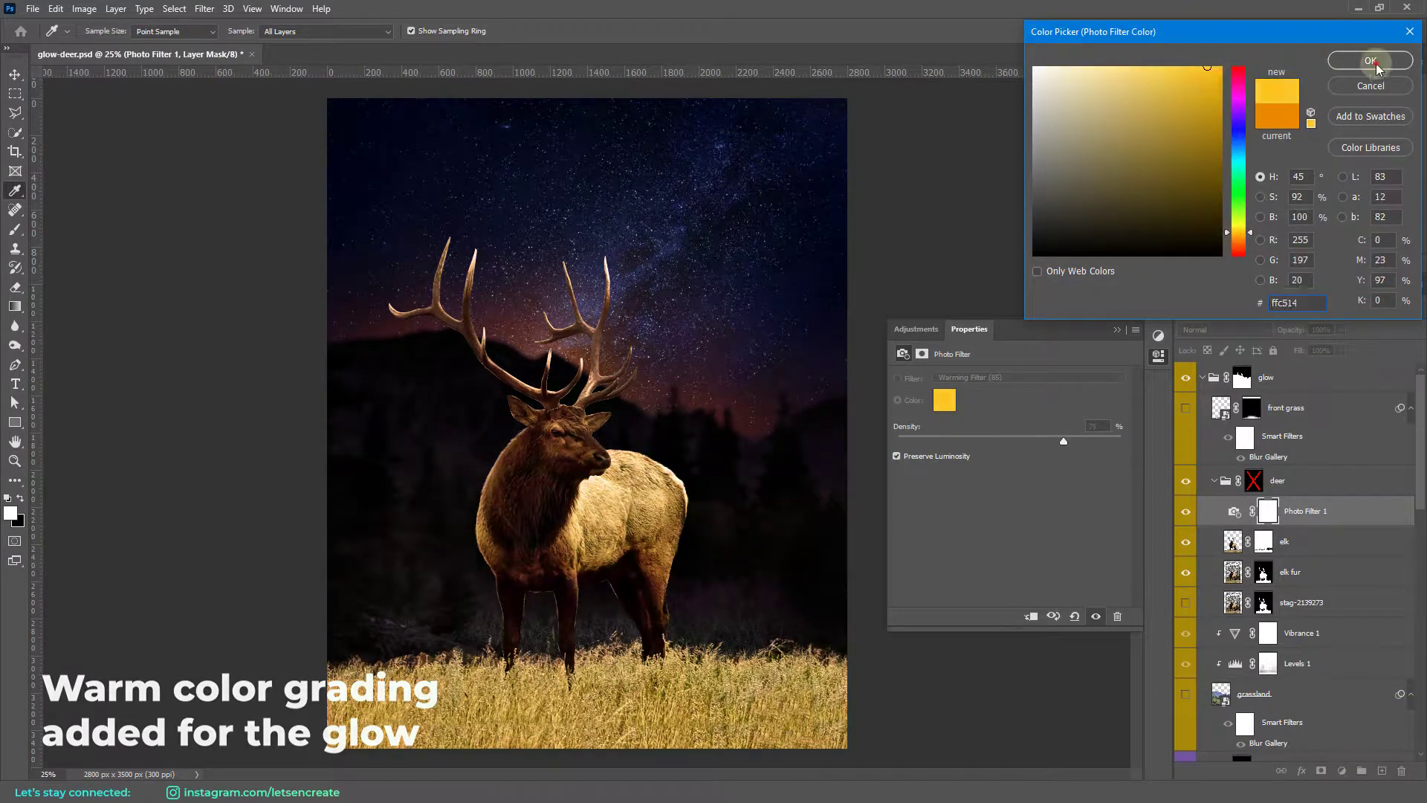
{"action": "left_click", "coordinate": [1370, 60]}
{"action": "left_click_drag", "start_coordinate": [1063, 441], "coordinate": [1121, 441]}
{"action": "left_click", "coordinate": [944, 399]}
{"action": "left_click", "coordinate": [1238, 236]}
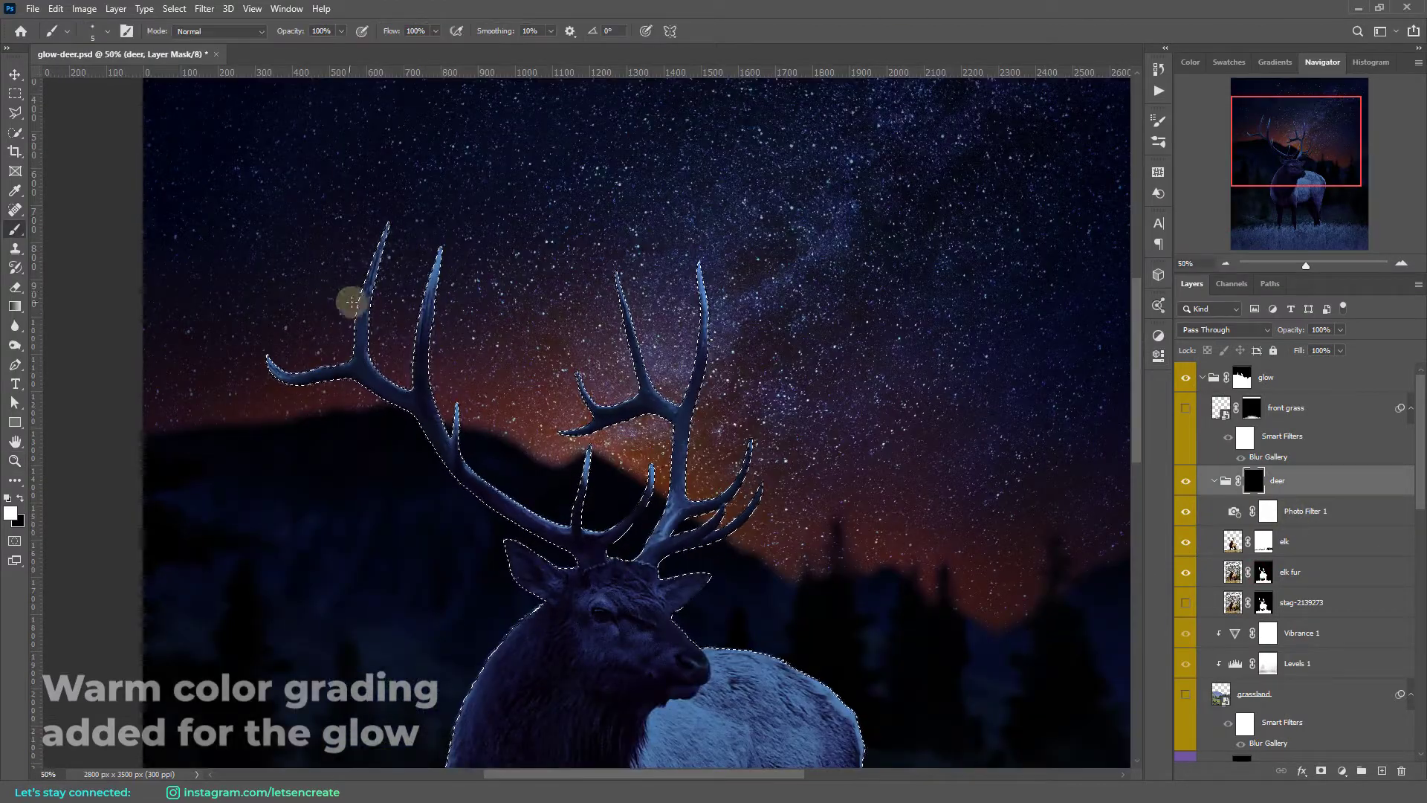
{"action": "mouse_move", "coordinate": [437, 367]}
{"action": "left_mouse_down"}
{"action": "mouse_move", "coordinate": [567, 478]}
{"action": "mouse_move", "coordinate": [688, 372]}
{"action": "mouse_move", "coordinate": [679, 535]}
{"action": "mouse_move", "coordinate": [673, 353]}
{"action": "left_mouse_up"}
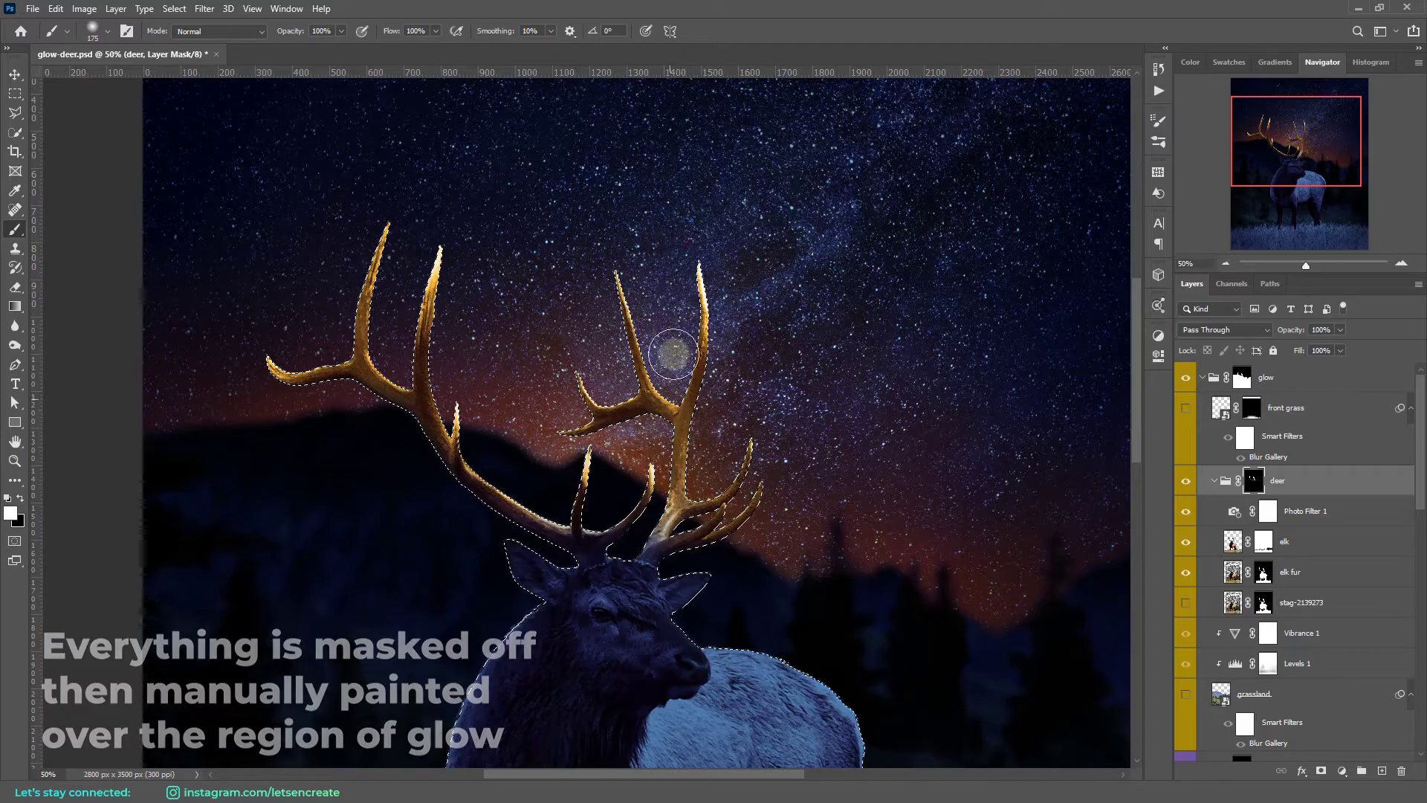
- Add an orange Color Fill in Linear Dodge (Add) with an inverted mask painted over the antler tines
{"action": "left_click", "coordinate": [1341, 771]}
{"action": "left_click", "coordinate": [1263, 484]}
{"action": "left_click", "coordinate": [1240, 236]}
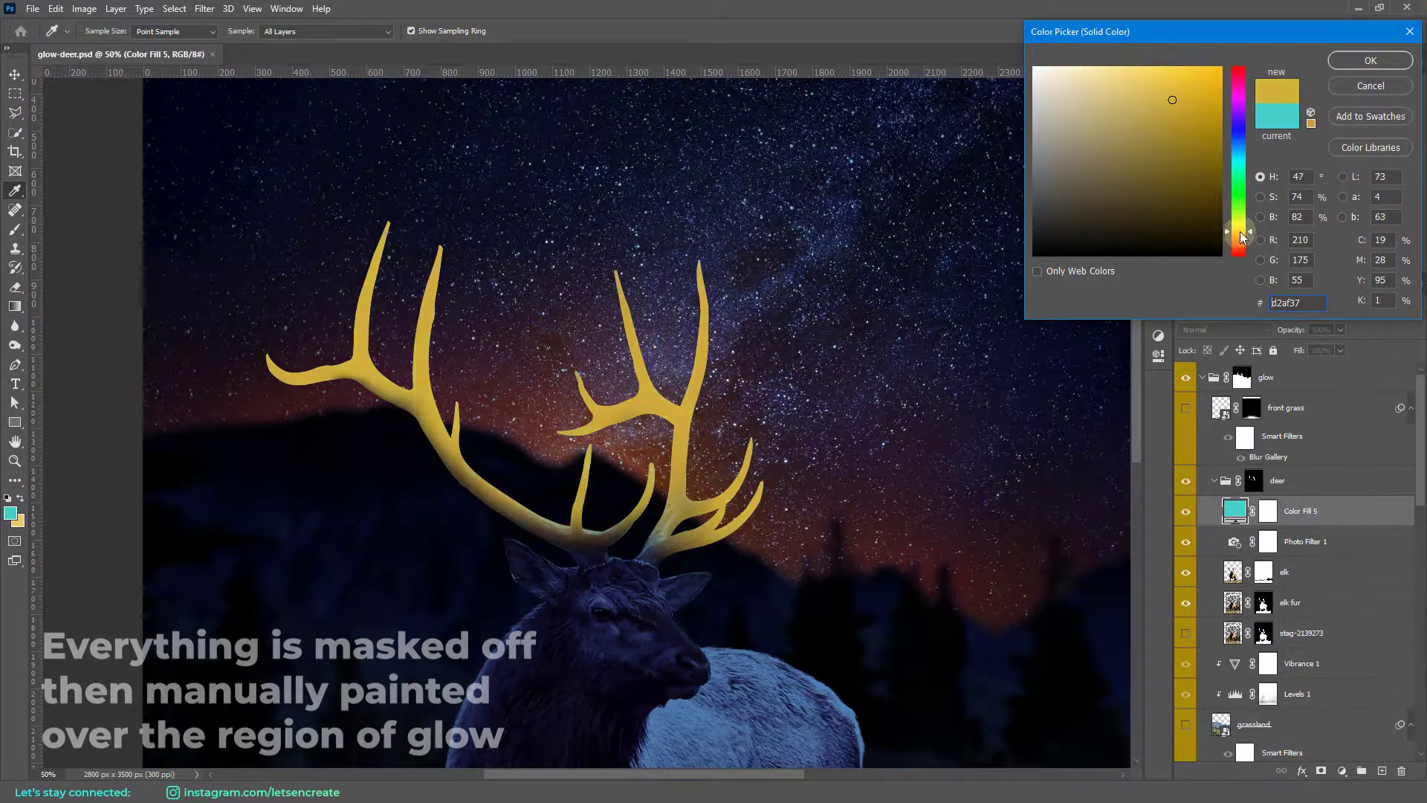
{"action": "left_click", "coordinate": [1369, 60]}
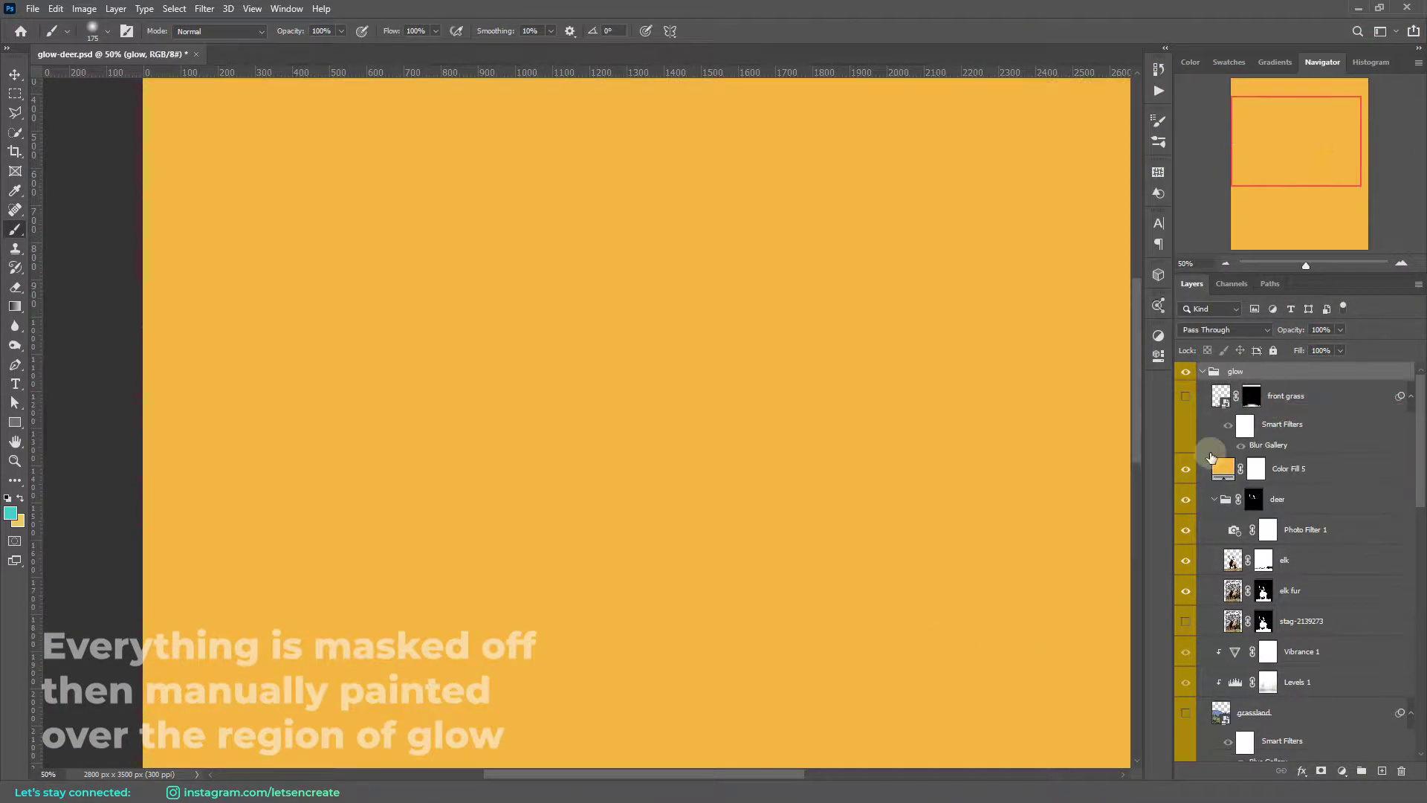
{"action": "left_click", "coordinate": [1226, 330]}
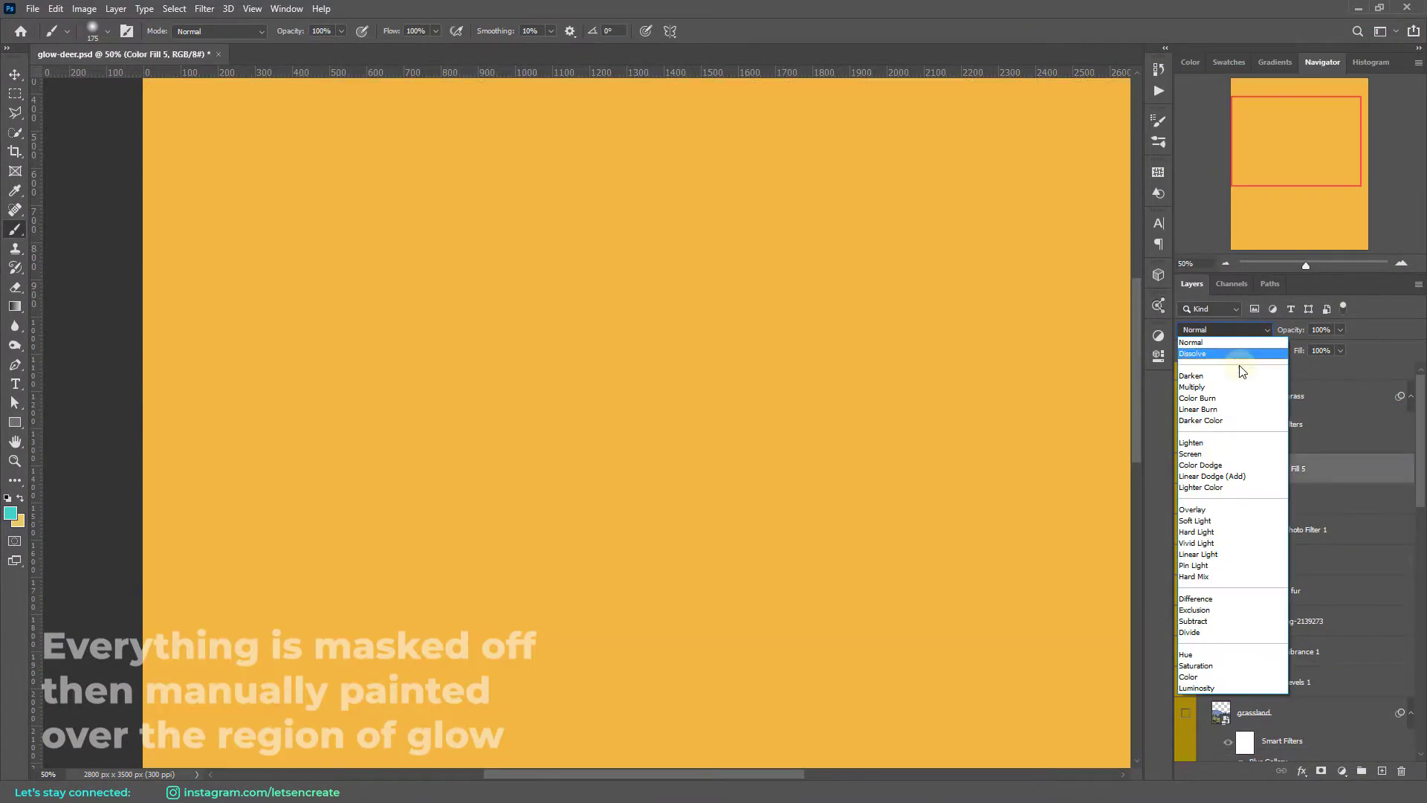
{"action": "left_click", "coordinate": [1211, 476]}
{"action": "left_click", "coordinate": [1255, 468]}
{"action": "key", "text": "ctrl+i"}
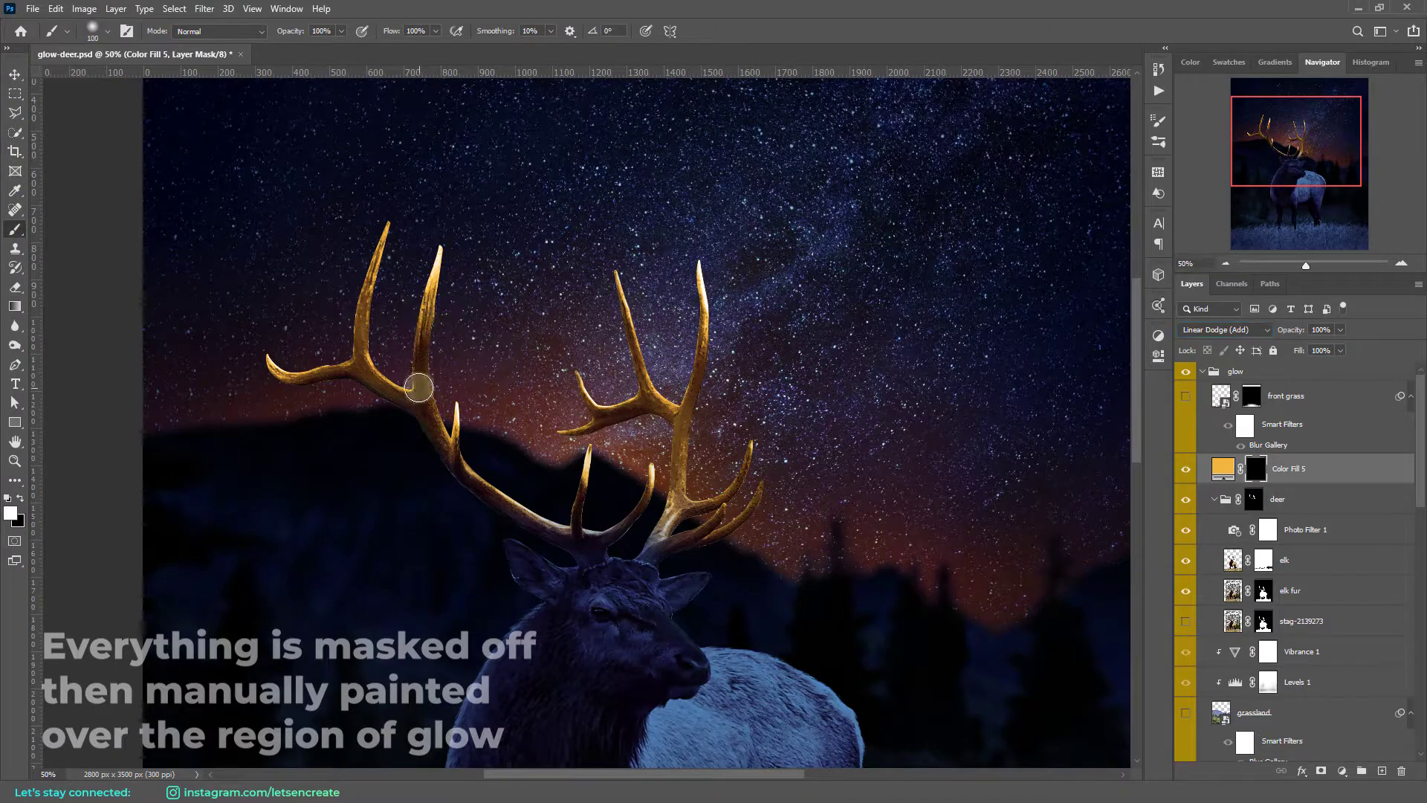
{"action": "left_click_drag", "start_coordinate": [419, 386], "coordinate": [449, 216]}
{"action": "left_click_drag", "start_coordinate": [368, 342], "coordinate": [386, 227]}
{"action": "key", "text": "bracketright"}
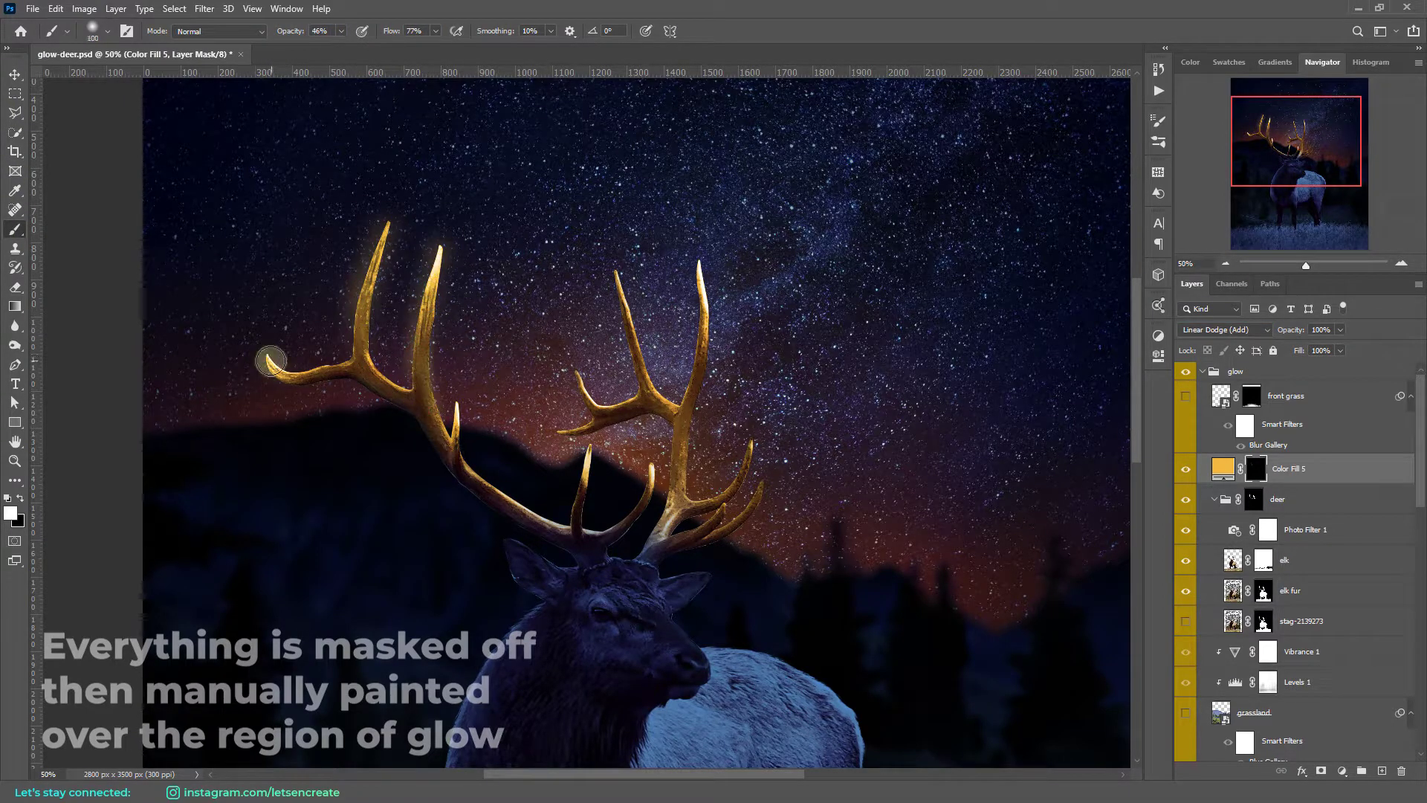
{"action": "left_click_drag", "start_coordinate": [698, 357], "coordinate": [700, 267]}
- Switch the orange fill to Hard Light and pick a large soft brush sized 90
{"action": "left_click", "coordinate": [1225, 329]}
{"action": "left_click", "coordinate": [1218, 550]}
{"action": "double_click", "coordinate": [1222, 468]}
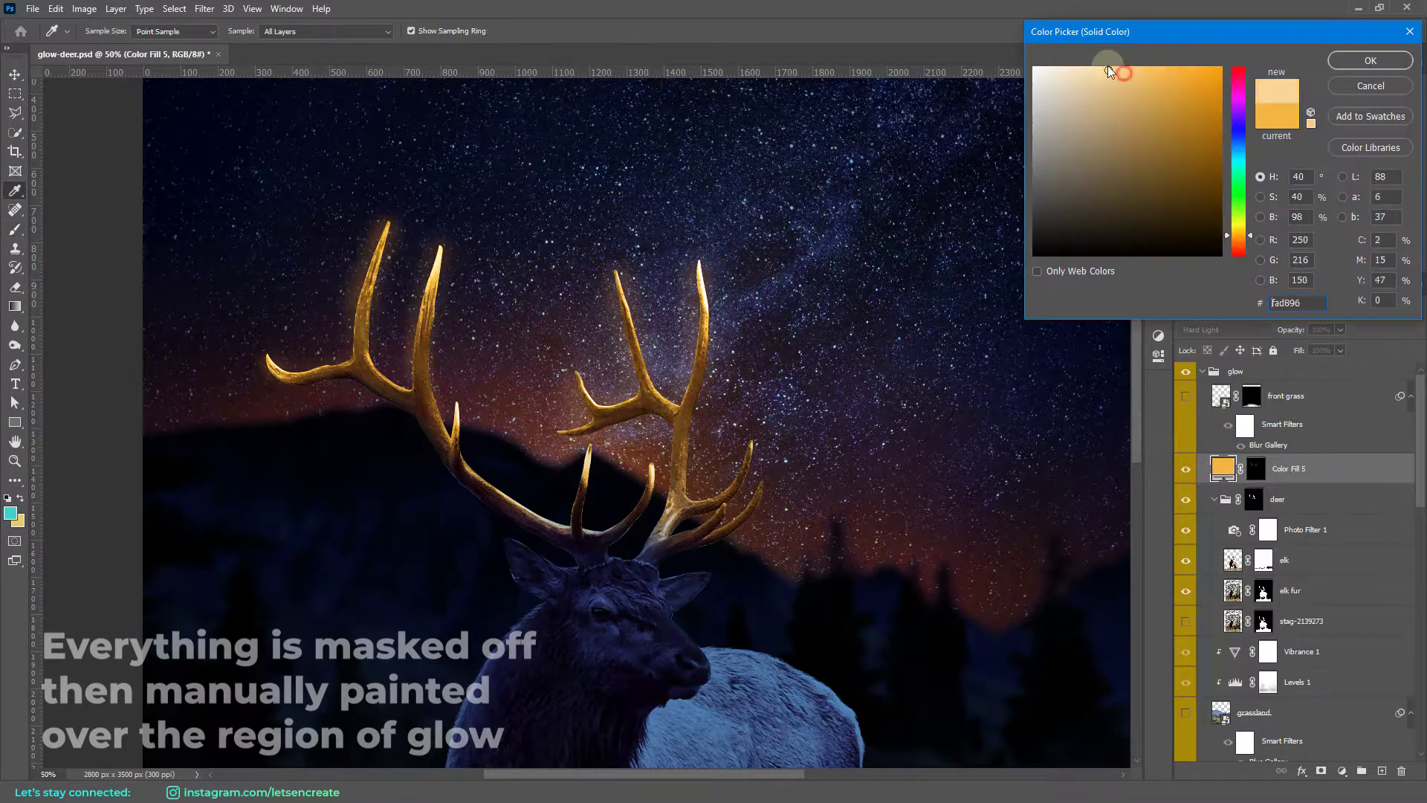
{"action": "key", "text": "Return"}
{"action": "key", "text": "bracketleft"}
{"action": "key", "text": "bracketleft"}
{"action": "key", "text": "bracketleft"}
{"action": "left_click", "coordinate": [107, 30]}
{"action": "left_click", "coordinate": [119, 322]}
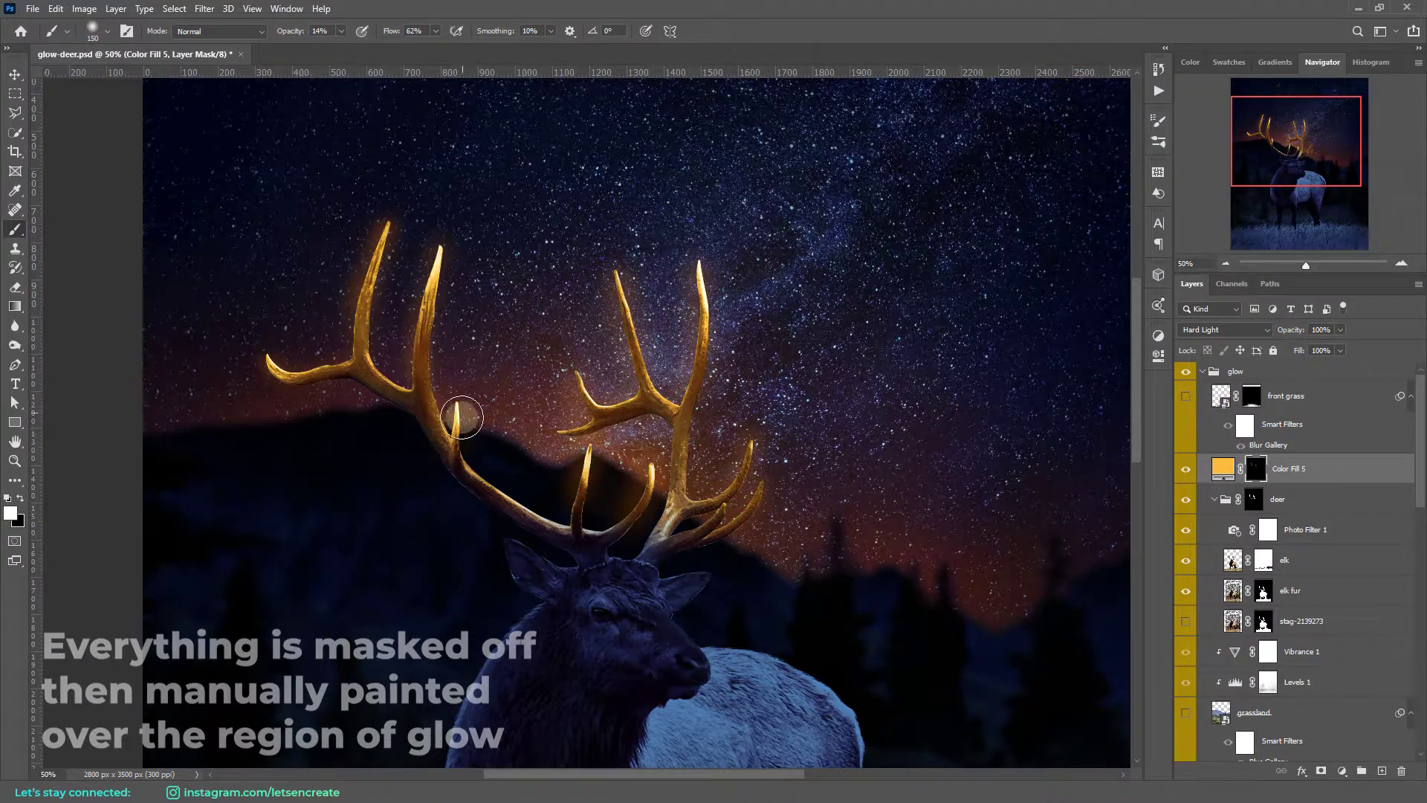
{"action": "key", "text": "bracketleft"}
{"action": "key", "text": "bracketleft"}
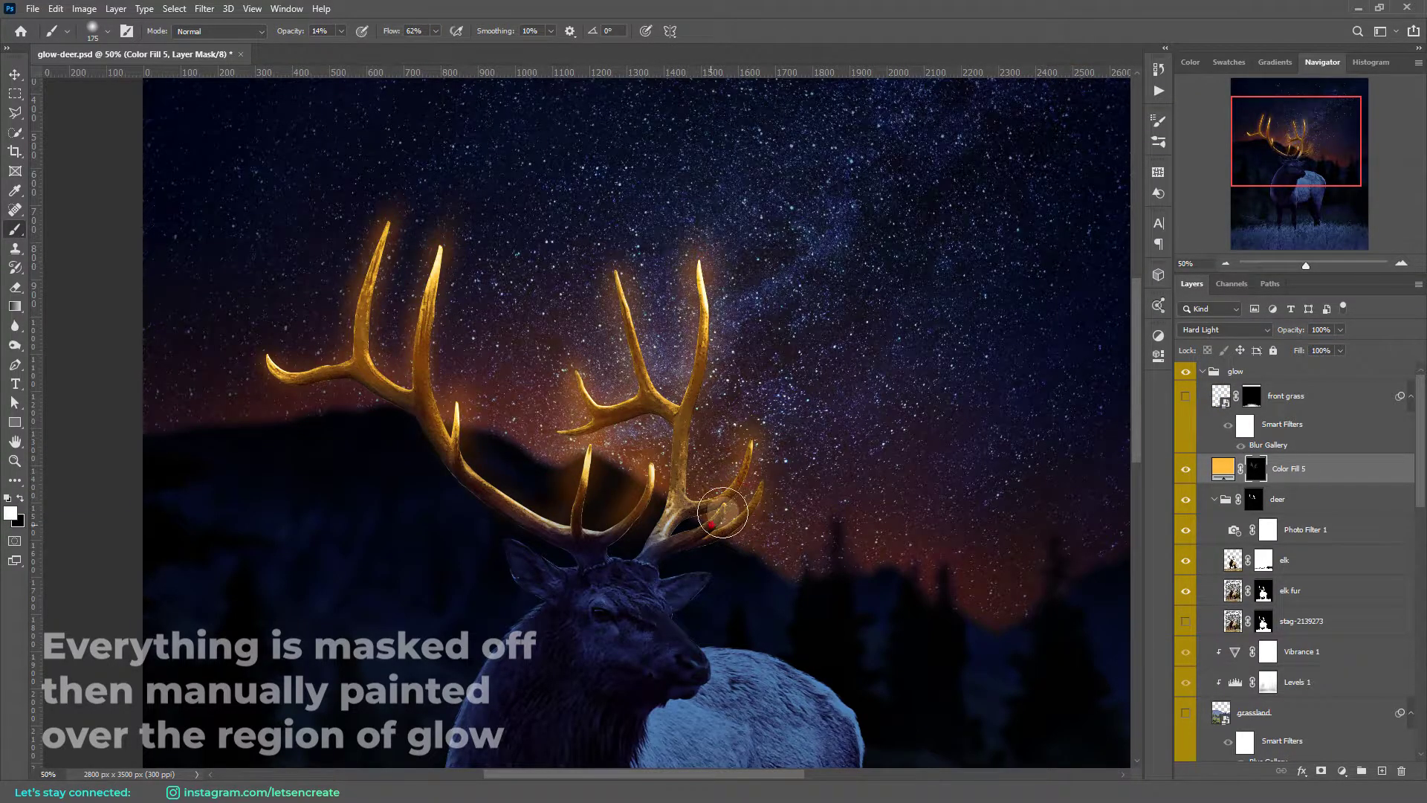
- Add a second orange fill layer, Color Fill 6, with a black mask in Hard Light
{"action": "key", "text": "Return"}
{"action": "key", "text": "ctrl+i"}
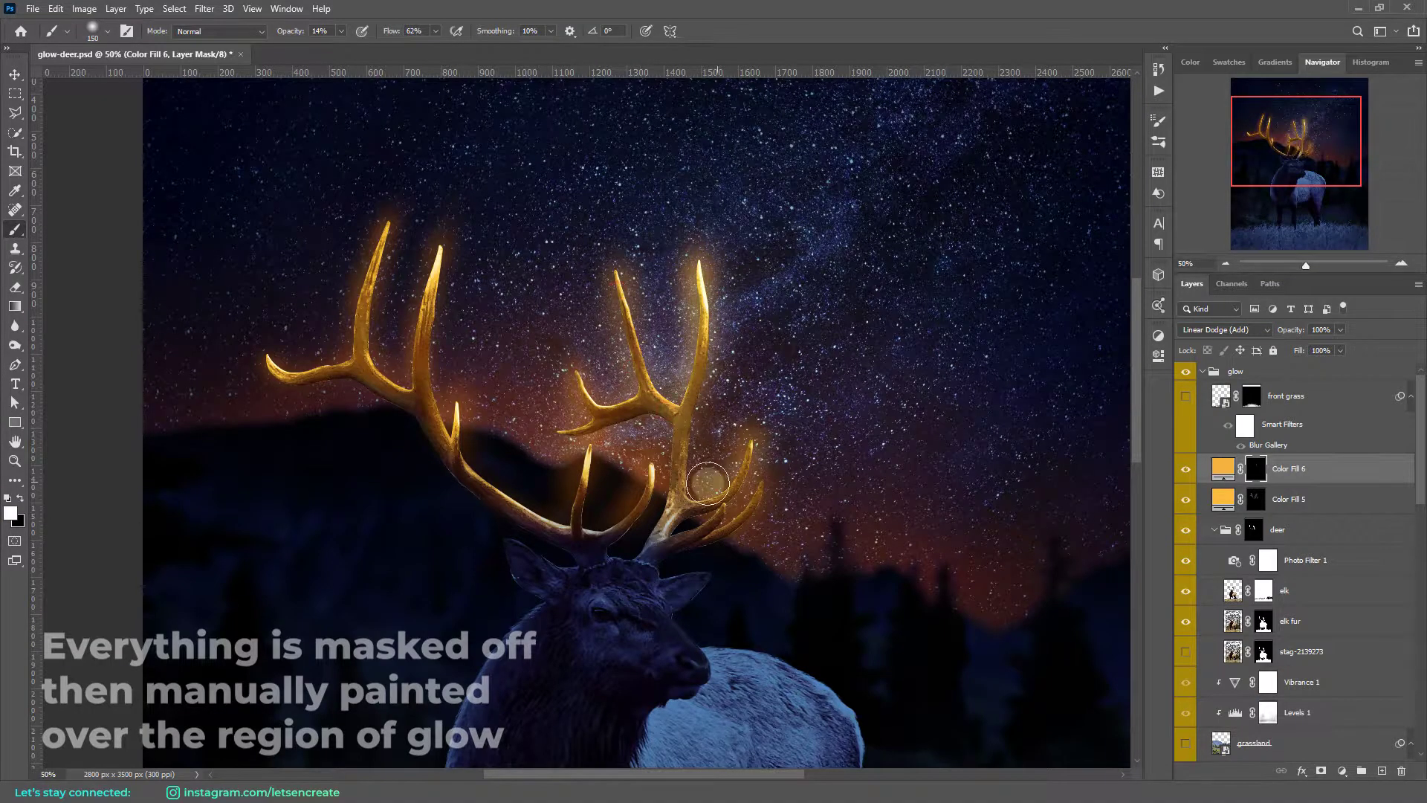
{"action": "left_click", "coordinate": [1224, 329]}
- Add an Exposure 3 adjustment layer with raised exposure strength
{"action": "left_click", "coordinate": [1204, 566]}
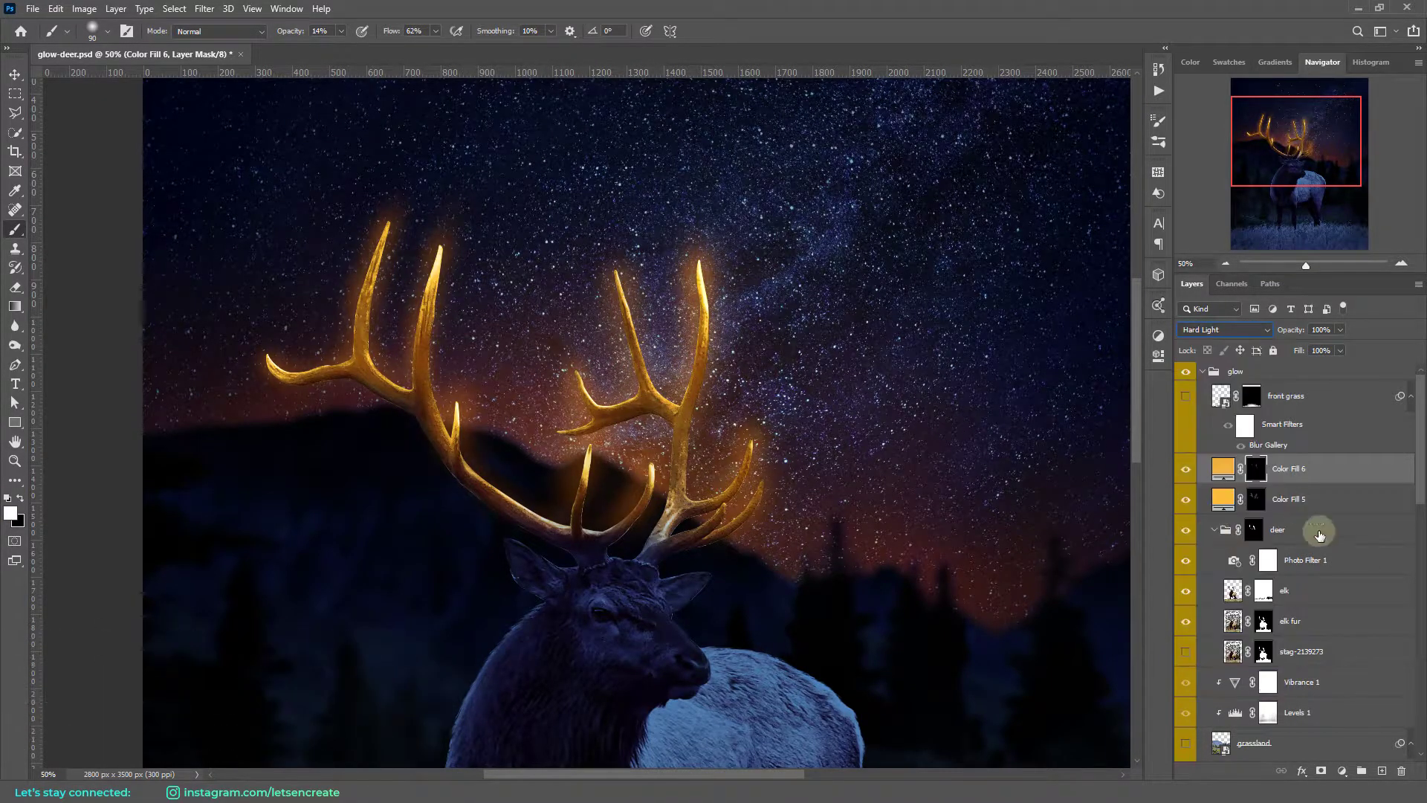
{"action": "left_click", "coordinate": [1342, 771]}
{"action": "left_click", "coordinate": [1338, 590]}
{"action": "left_click_drag", "start_coordinate": [1050, 413], "coordinate": [993, 470]}
- Invert the exposure mask, narrow its blending range, and brush brightness onto both antlers' tines
{"action": "left_click", "coordinate": [1254, 470]}
{"action": "key", "text": "ctrl+i"}
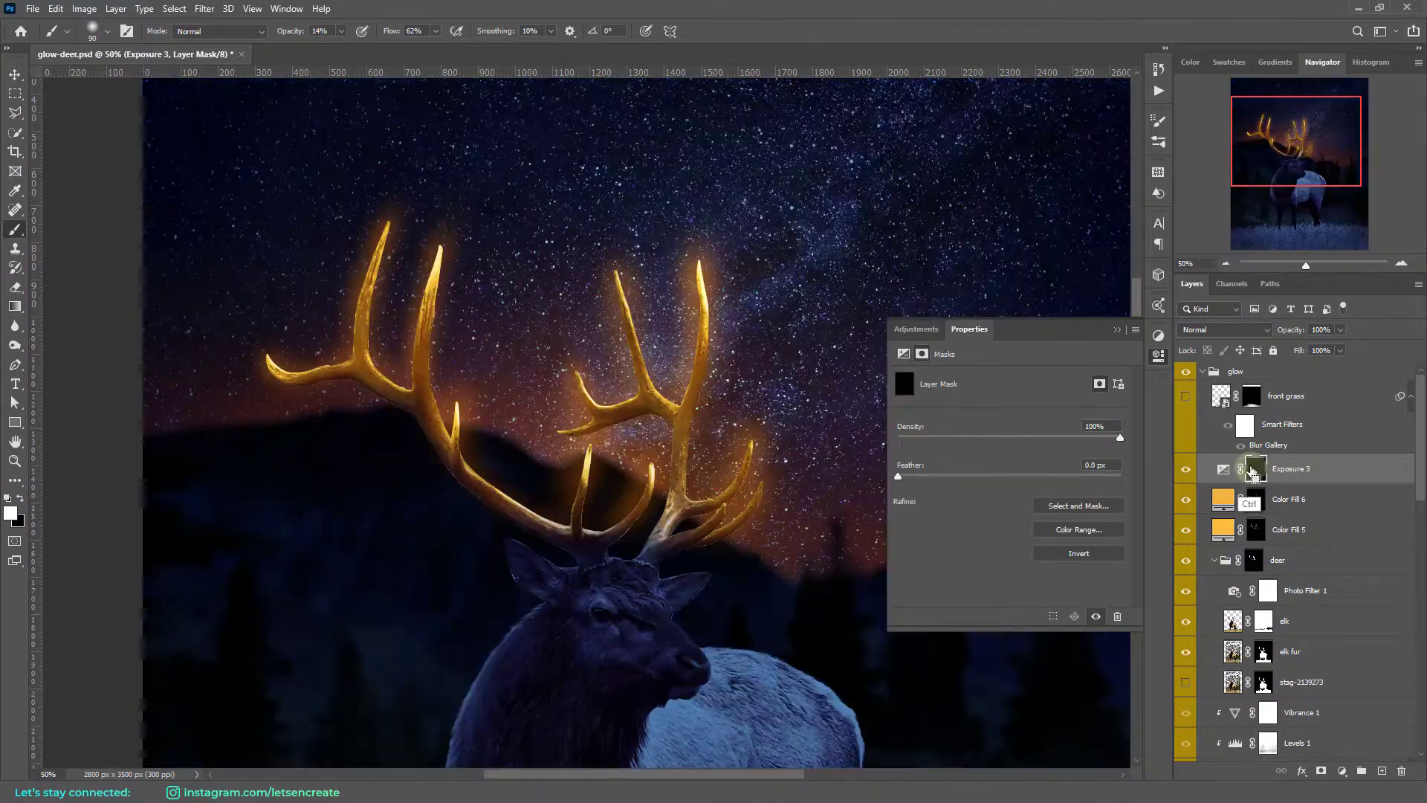
{"action": "key", "text": "bracketleft"}
{"action": "key", "text": "bracketleft"}
{"action": "key", "text": "bracketleft"}
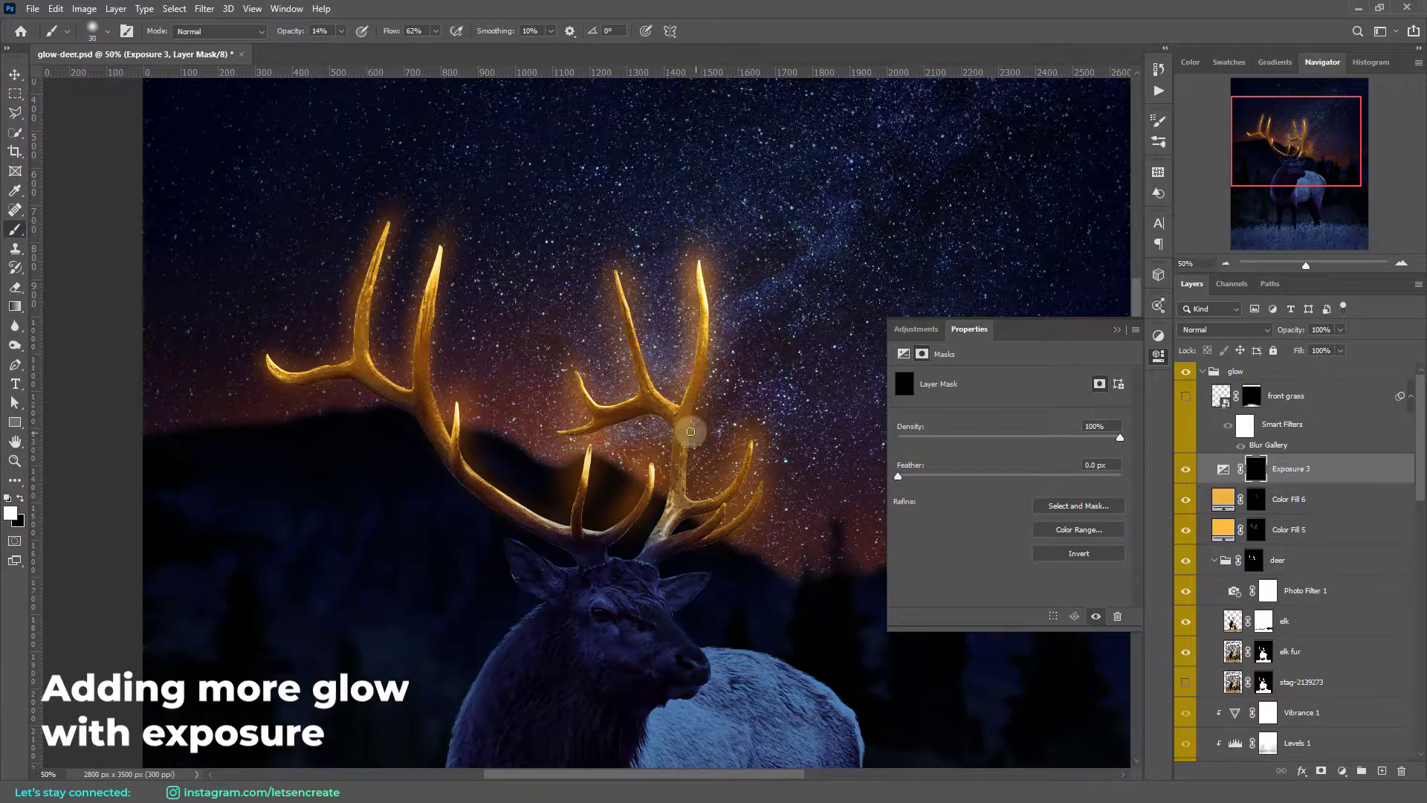
{"action": "double_click", "coordinate": [1353, 469]}
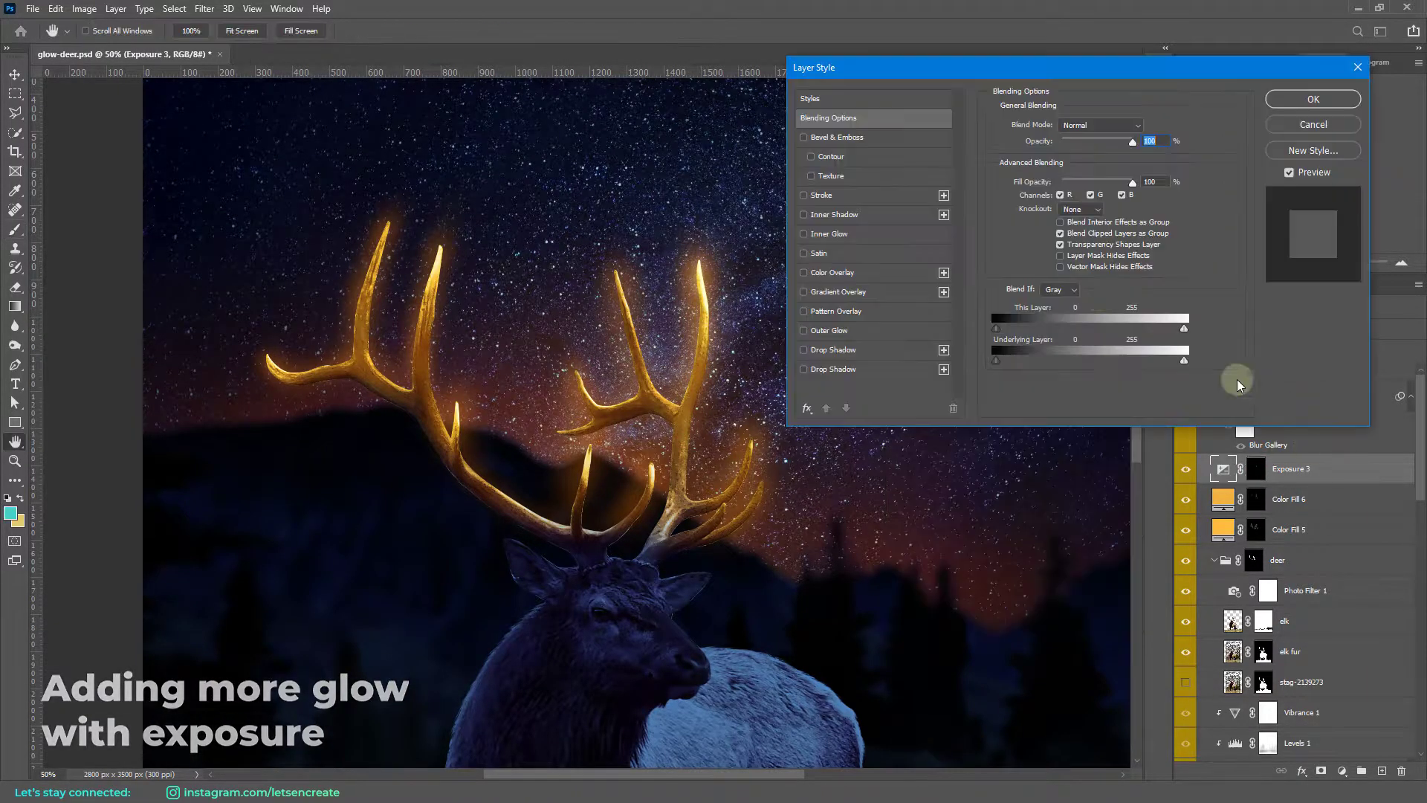
{"action": "left_click_drag", "start_coordinate": [1237, 379], "coordinate": [1081, 355]}
{"action": "left_click", "coordinate": [1299, 99]}
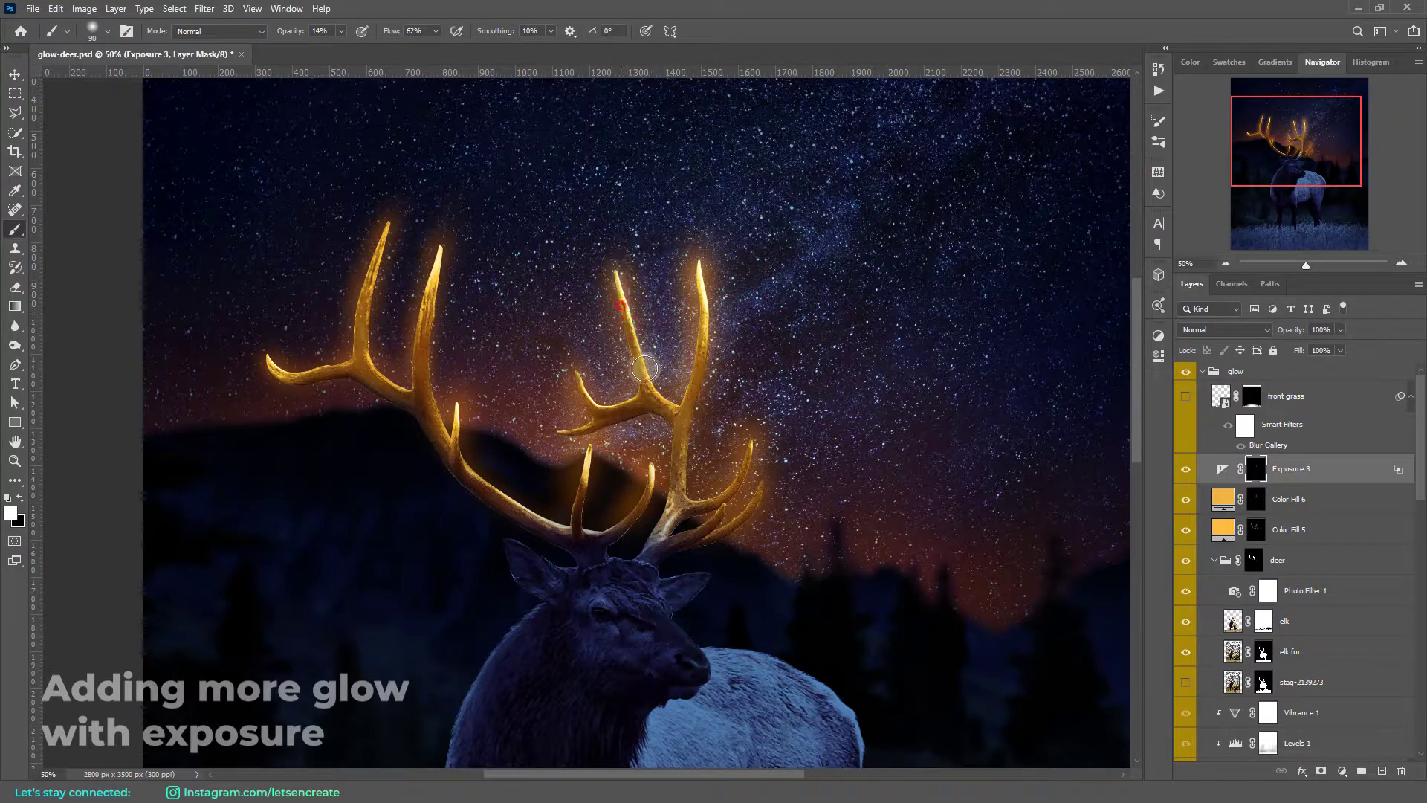
{"action": "left_click_drag", "start_coordinate": [643, 367], "coordinate": [638, 356]}
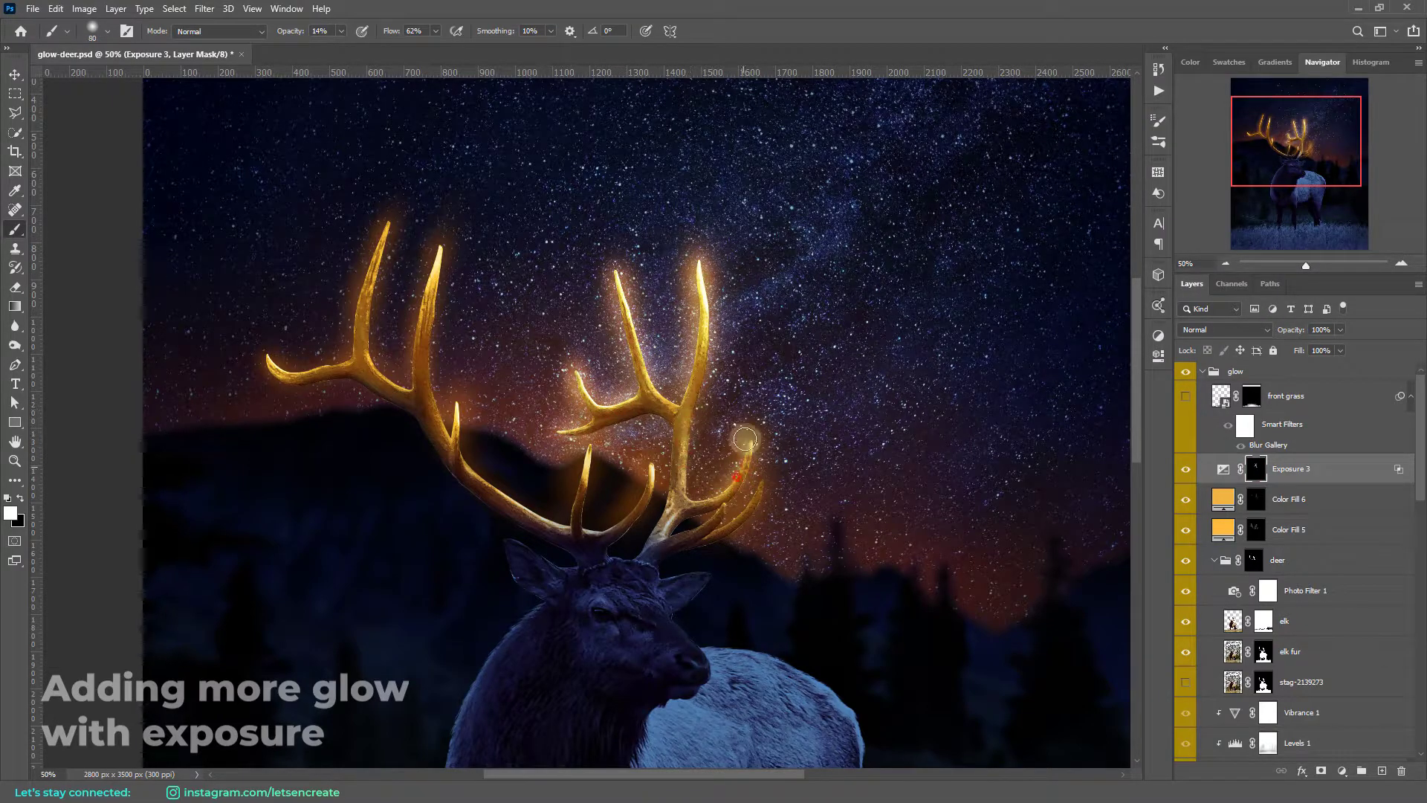
{"action": "left_click_drag", "start_coordinate": [639, 484], "coordinate": [446, 434]}
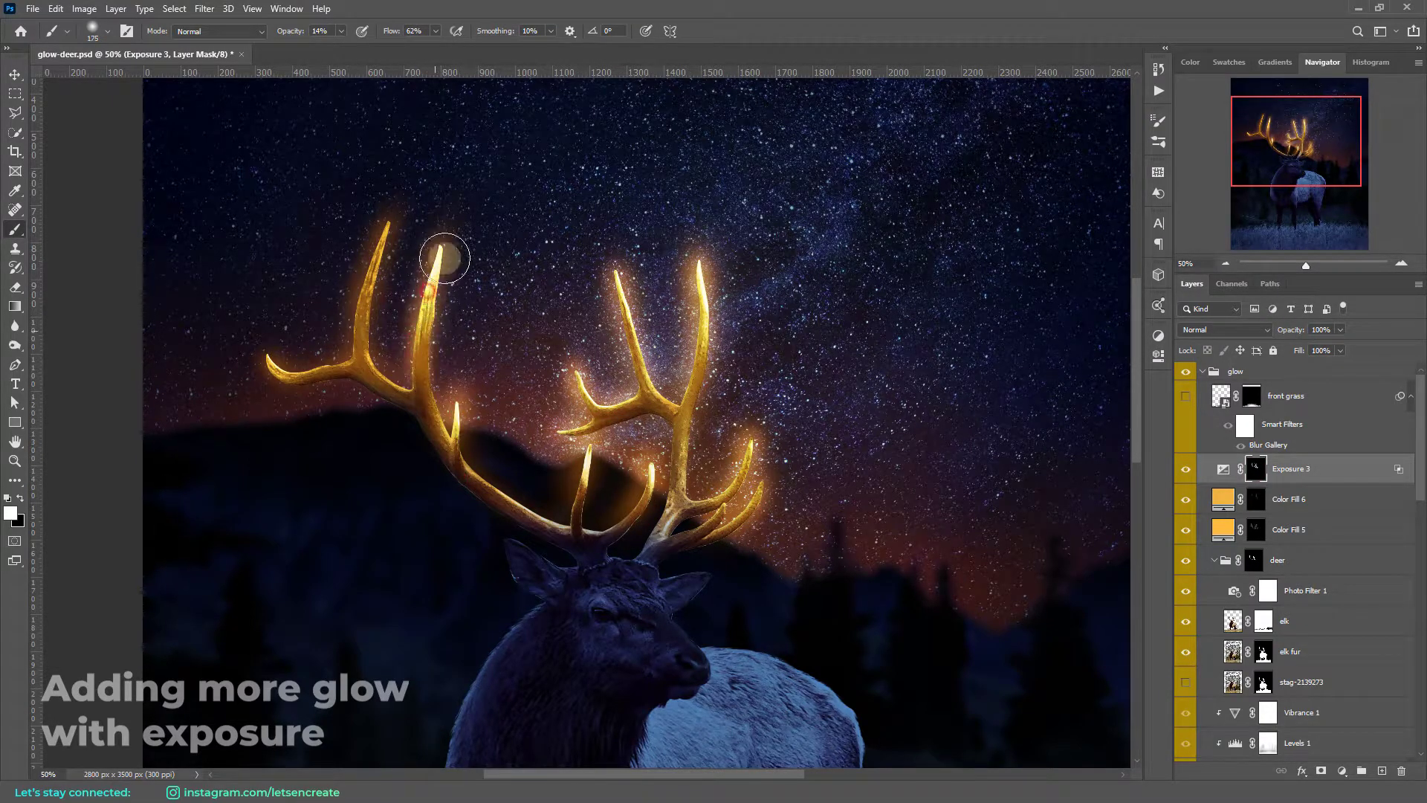
{"action": "left_click_drag", "start_coordinate": [444, 258], "coordinate": [380, 222]}
- Set Color Fill 5 to Hard Light and compare the Color Fill 6 glow on and off
{"action": "left_click", "coordinate": [1308, 529]}
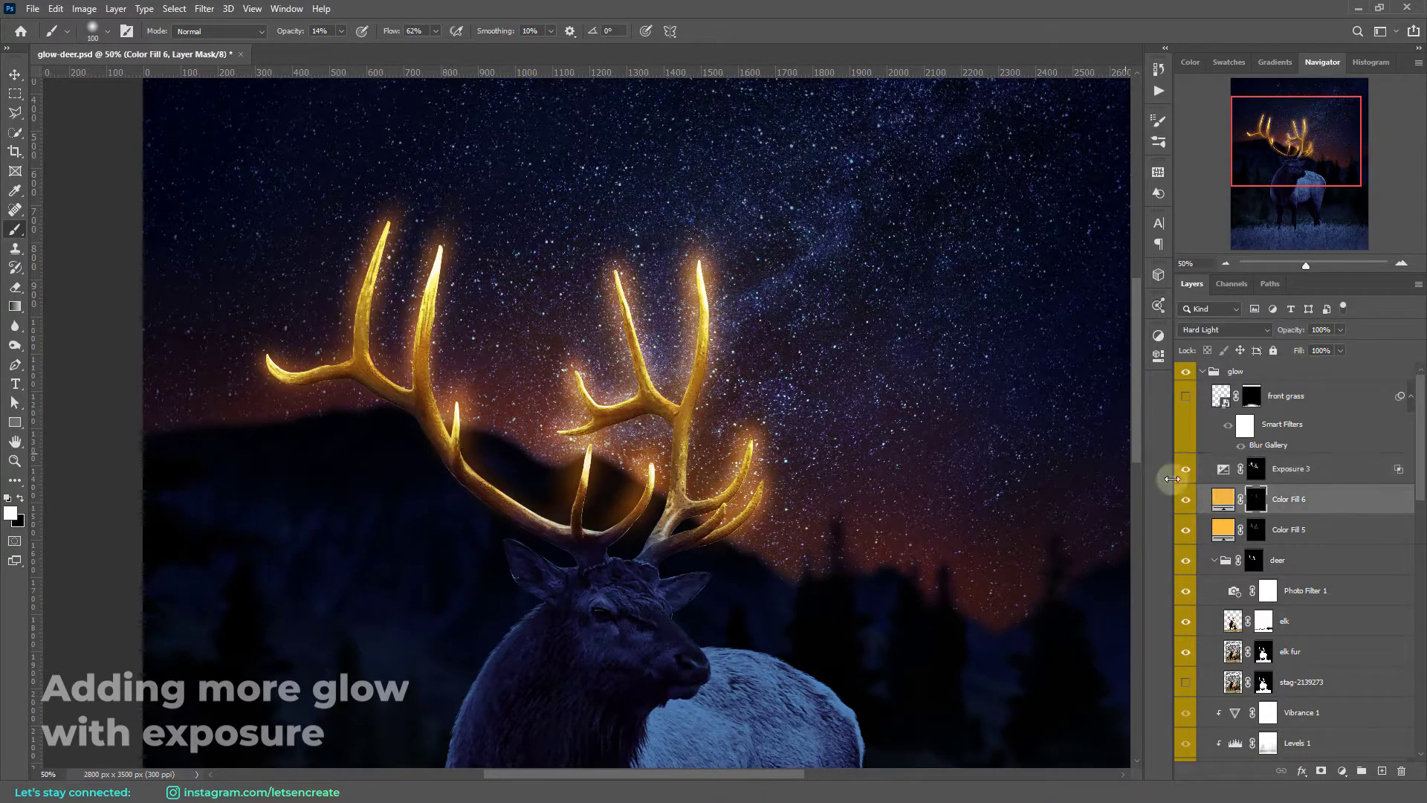
{"action": "left_click", "coordinate": [1223, 329]}
{"action": "left_click", "coordinate": [1197, 531]}
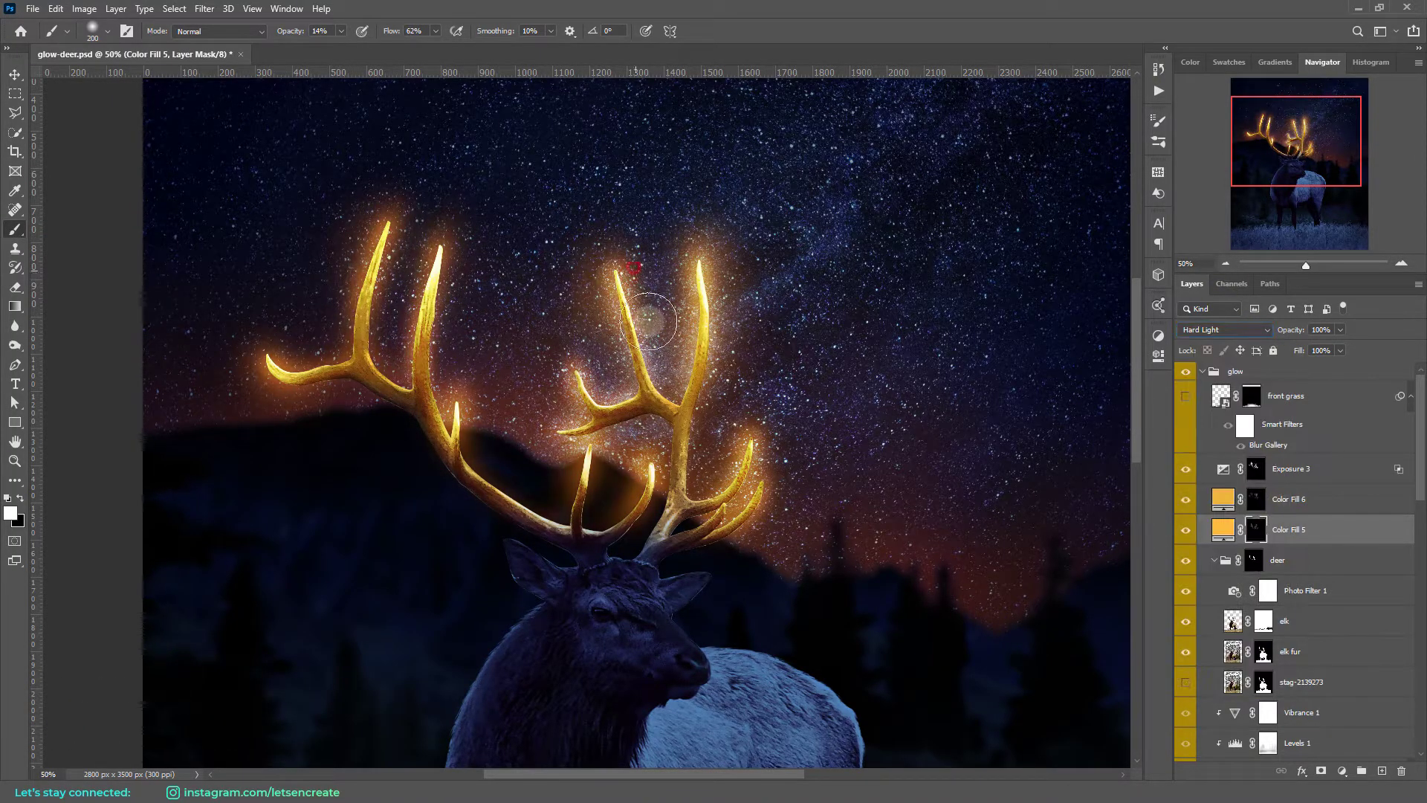
{"action": "key", "text": "ctrl+minus"}
{"action": "left_click", "coordinate": [1186, 499]}
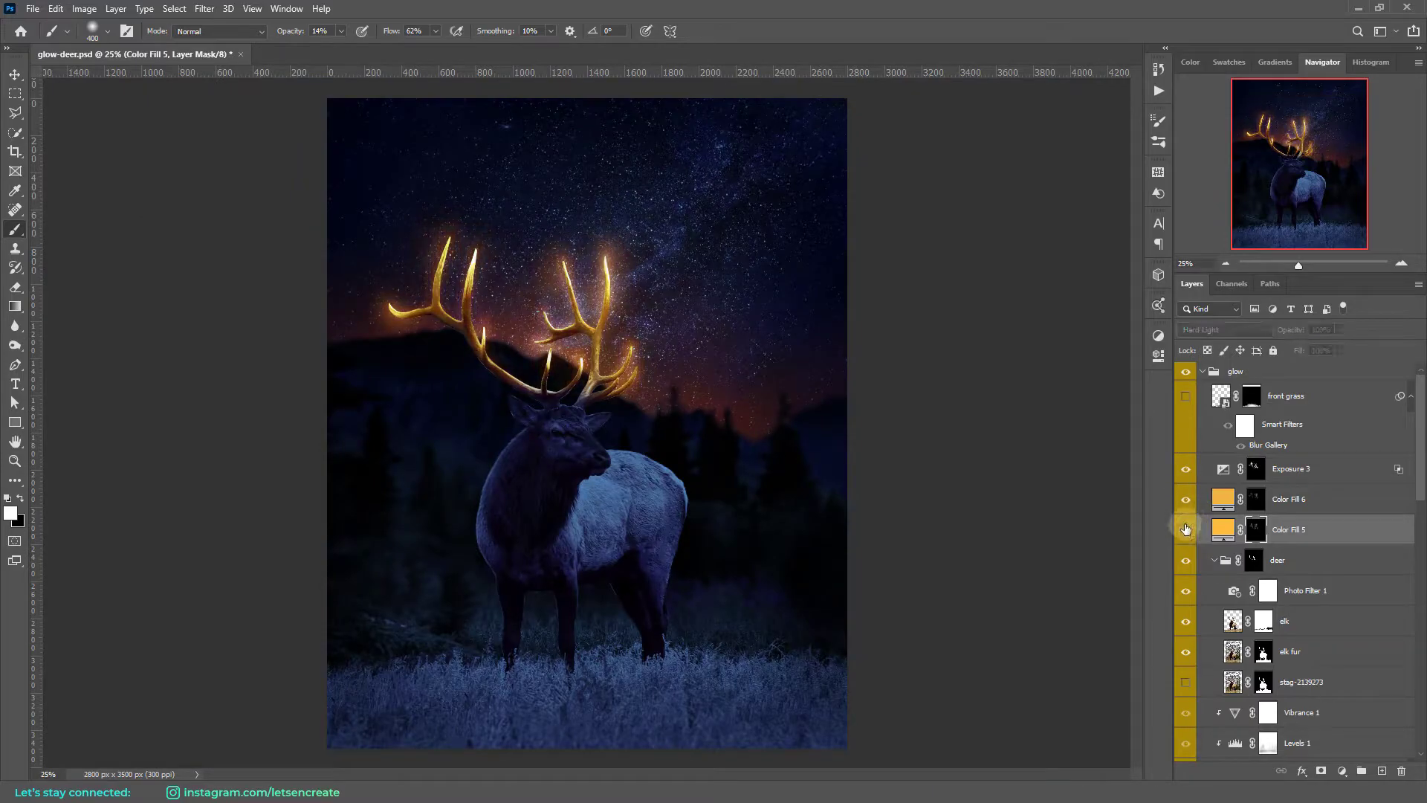
{"action": "left_click", "coordinate": [1254, 560]}
{"action": "key", "text": "z"}
{"action": "left_click", "coordinate": [487, 425]}
{"action": "left_click", "coordinate": [1254, 562], "text": "shift"}
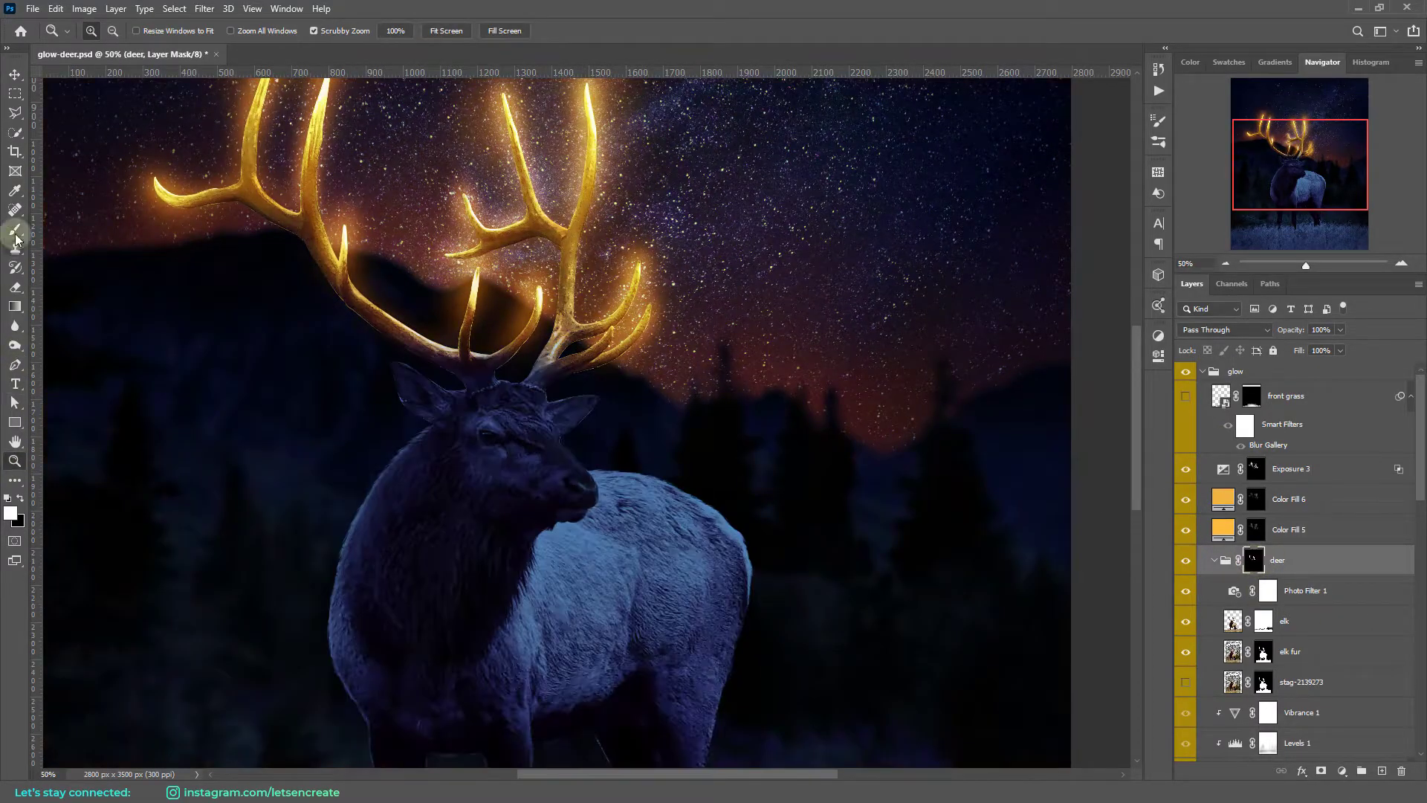
- Paint a warm glow above the elk's eye with a 35-pixel brush
{"action": "key", "text": "b"}
{"action": "scroll", "coordinate": [532, 389], "scroll_direction": "up", "scroll_amount": 1}
{"action": "scroll", "coordinate": [446, 357], "scroll_direction": "up", "scroll_amount": 1}
{"action": "key", "text": "bracketright"}
{"action": "key", "text": "bracketright"}
{"action": "key", "text": "bracketright"}
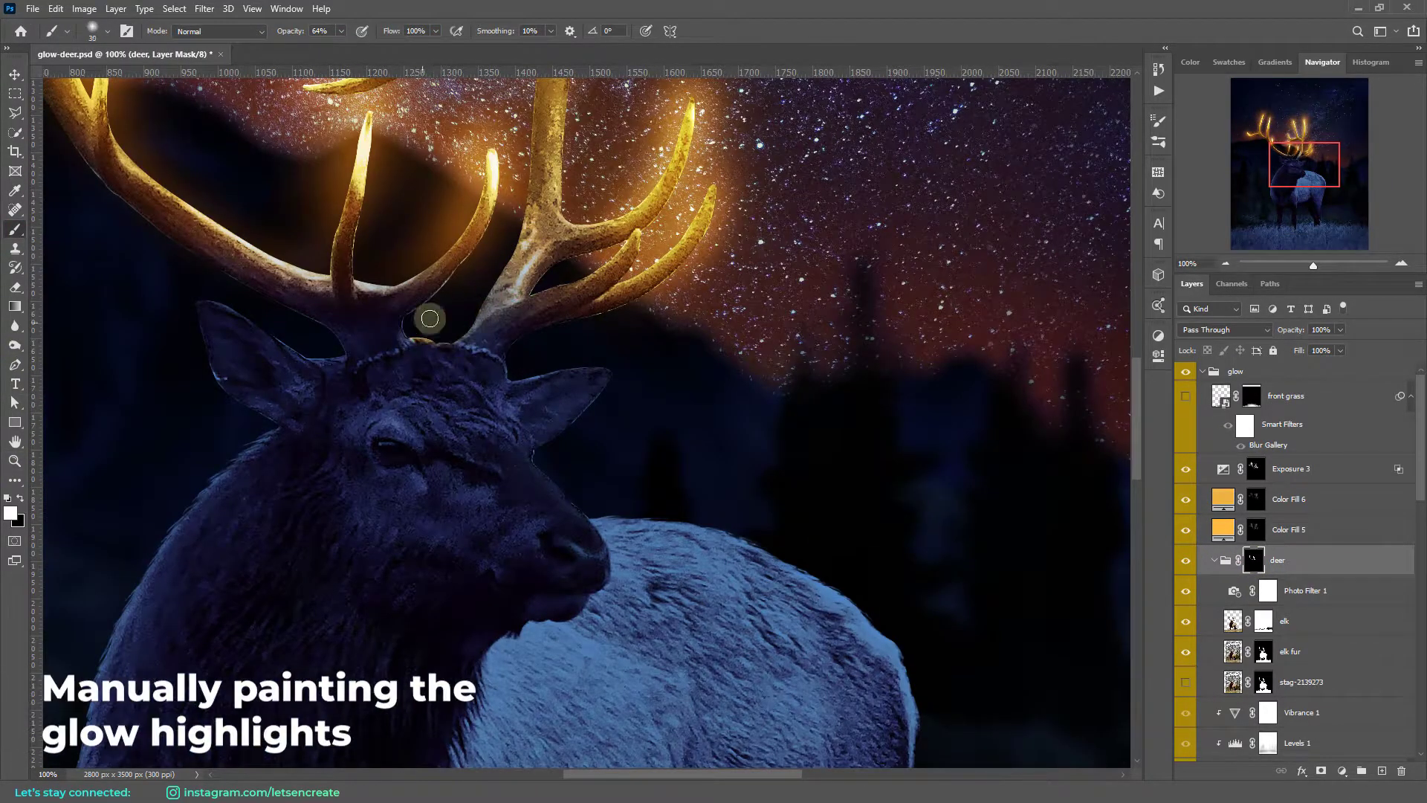
{"action": "key", "text": "bracketright"}
{"action": "key", "text": "bracketright"}
{"action": "key", "text": "bracketright"}
{"action": "mouse_move", "coordinate": [470, 349]}
{"action": "left_mouse_down"}
{"action": "mouse_move", "coordinate": [398, 414]}
{"action": "mouse_move", "coordinate": [478, 360]}
{"action": "left_mouse_up"}
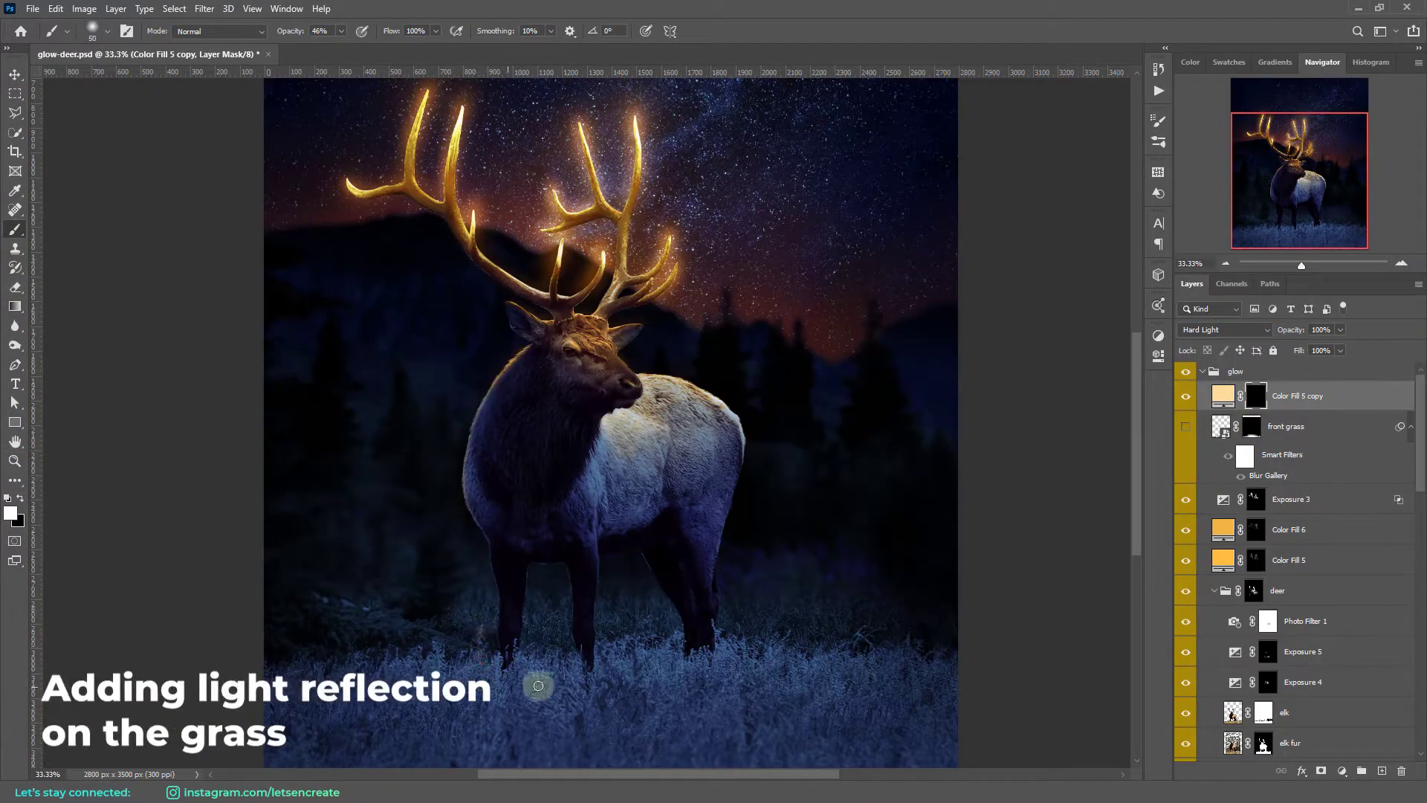
- Select the deer group's mask and prepare a brush of at least 175 with swapped colours
{"action": "scroll", "coordinate": [1187, 592], "scroll_direction": "up", "scroll_amount": 5}
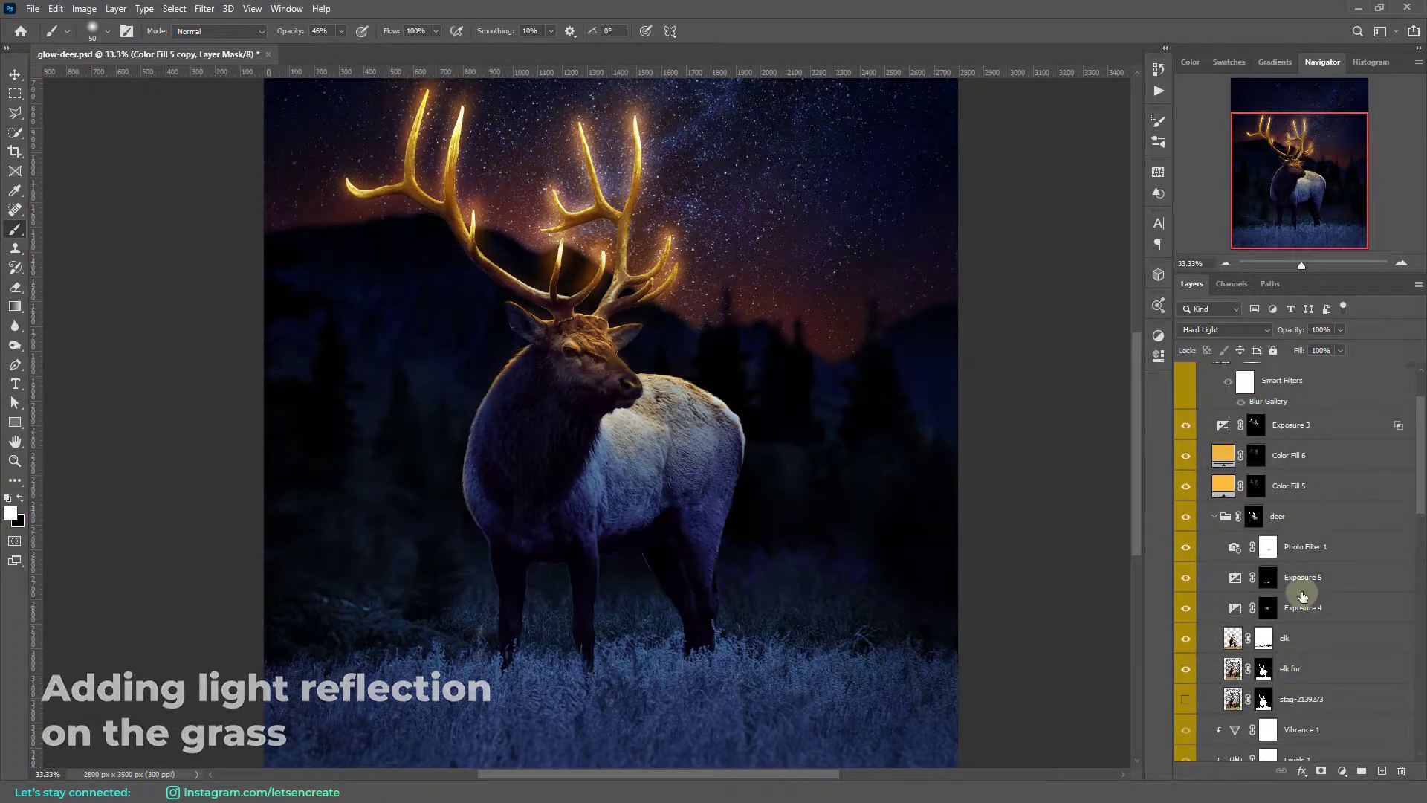
{"action": "left_click", "coordinate": [1253, 553]}
{"action": "key", "text": "ctrl+plus"}
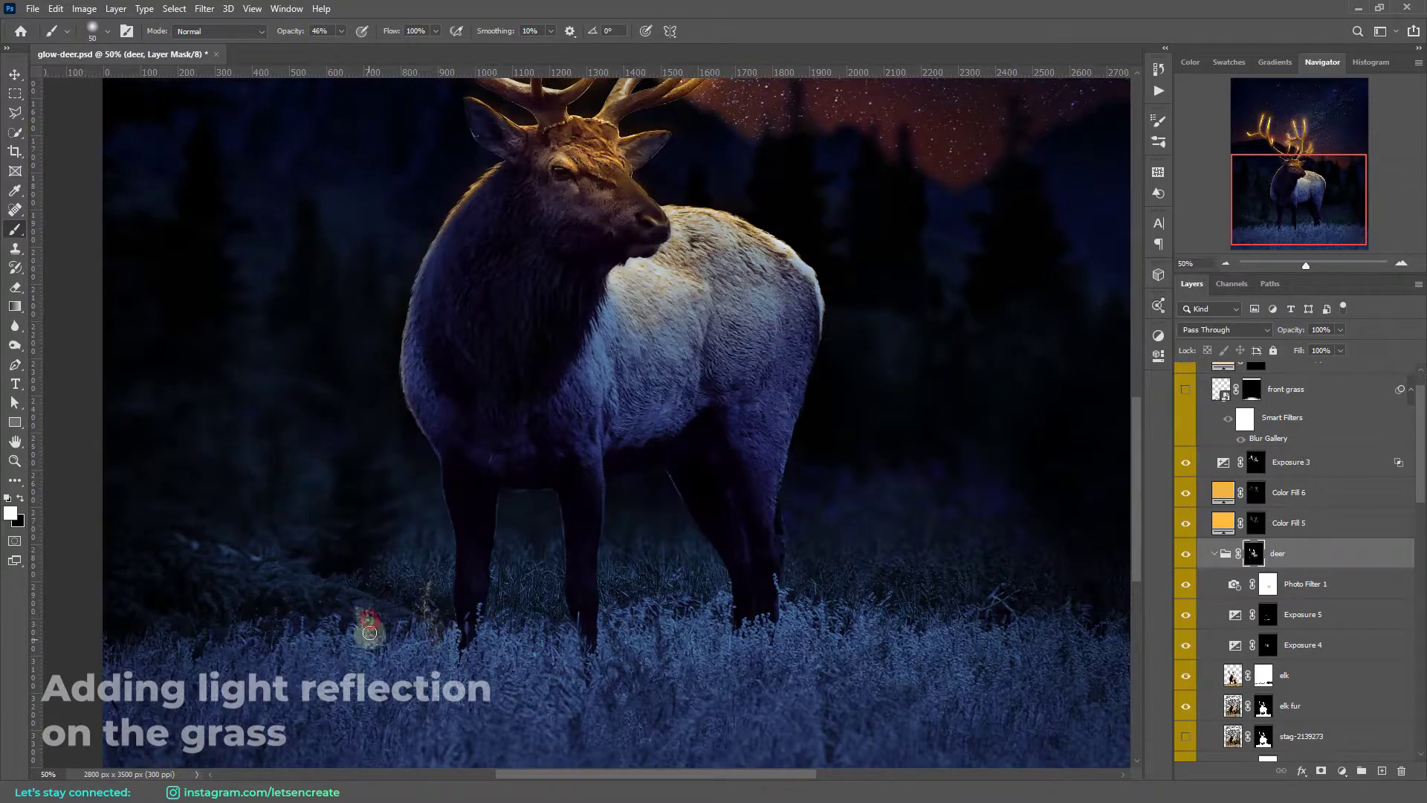
{"action": "key", "text": "bracketright"}
{"action": "key", "text": "bracketright"}
{"action": "key", "text": "bracketright"}
{"action": "key", "text": "ctrl+minus"}
{"action": "key", "text": "ctrl+minus"}
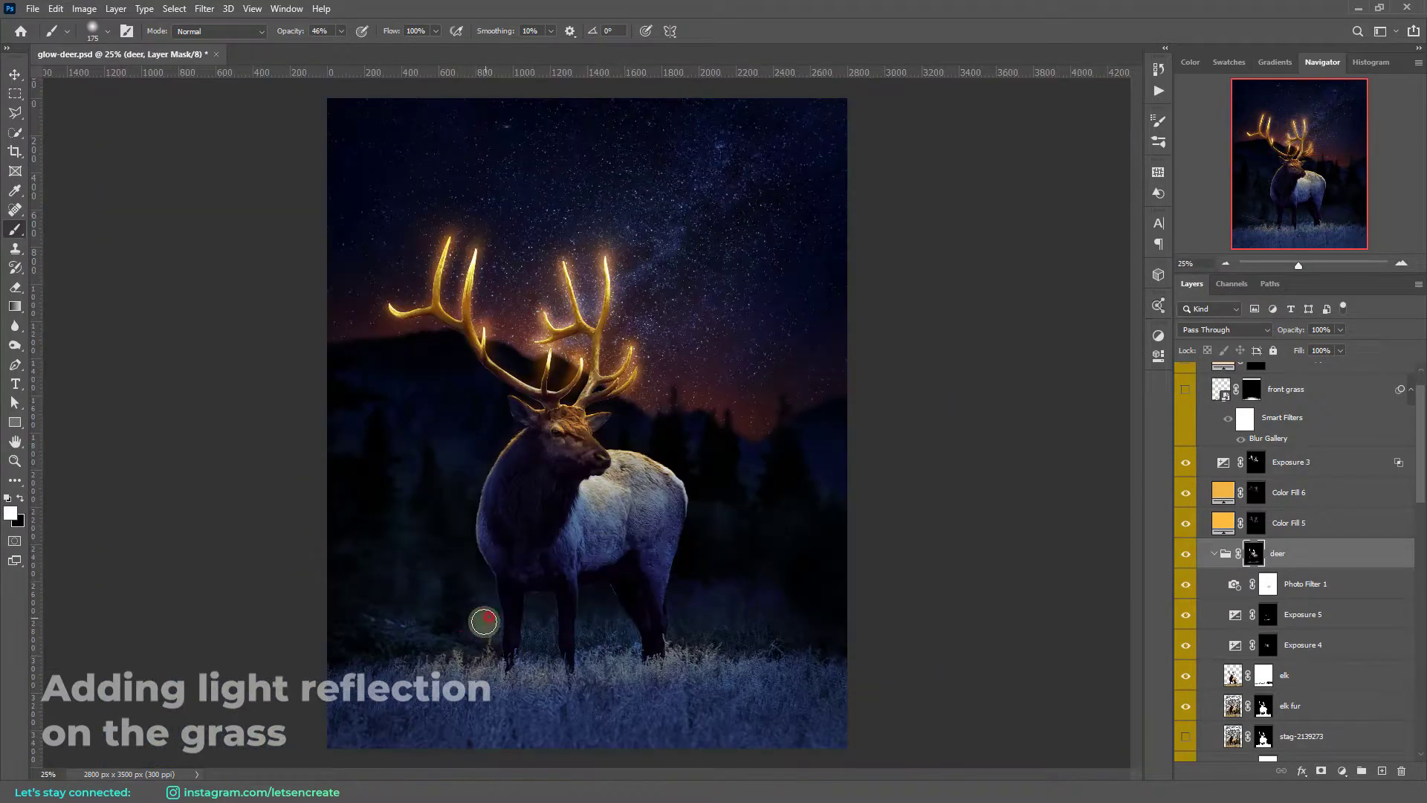
{"action": "key", "text": "ctrl+plus"}
{"action": "scroll", "coordinate": [452, 672], "scroll_direction": "down", "scroll_amount": 3}
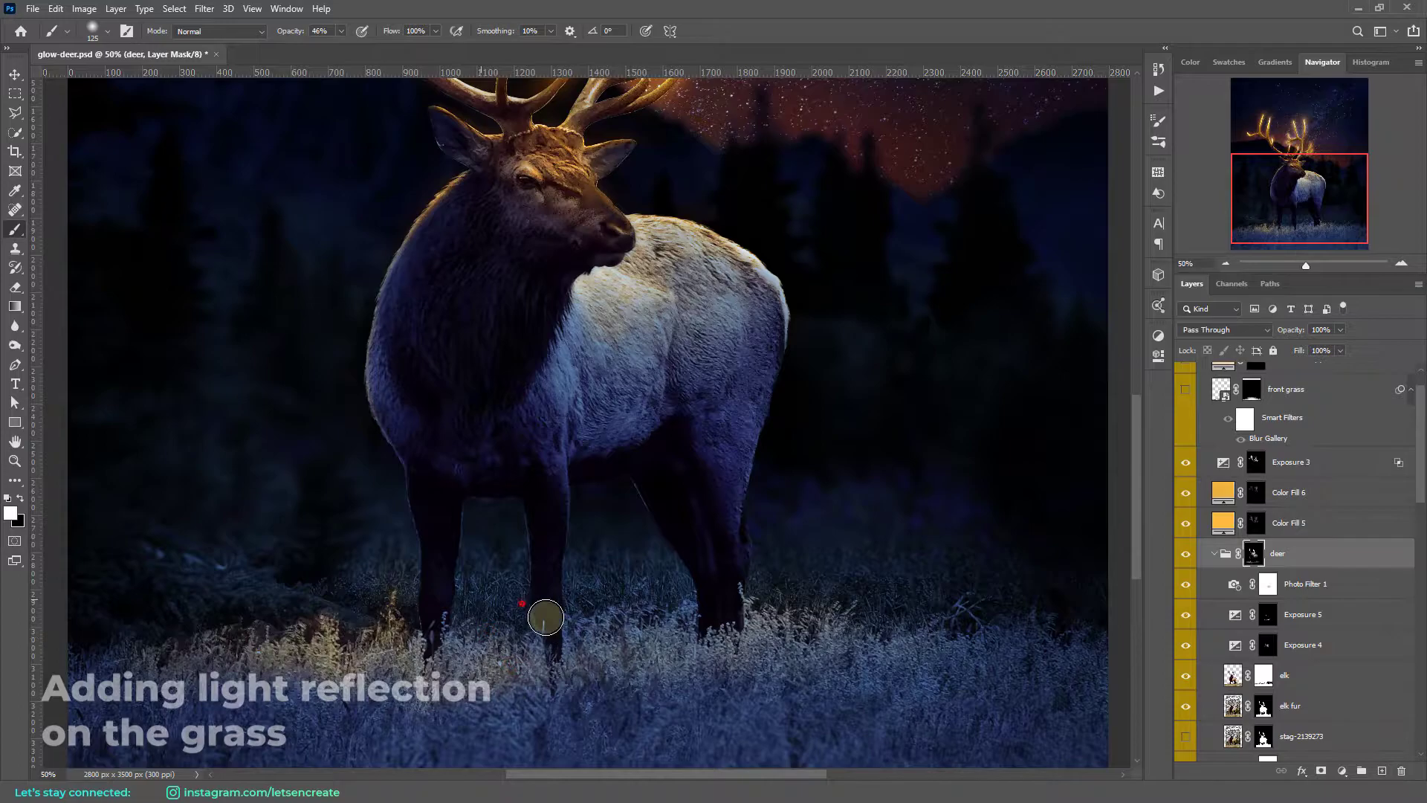
{"action": "key", "text": "ctrl+minus"}
{"action": "key", "text": "bracketright"}
{"action": "key", "text": "bracketright"}
{"action": "key", "text": "bracketright"}
{"action": "key", "text": "x"}
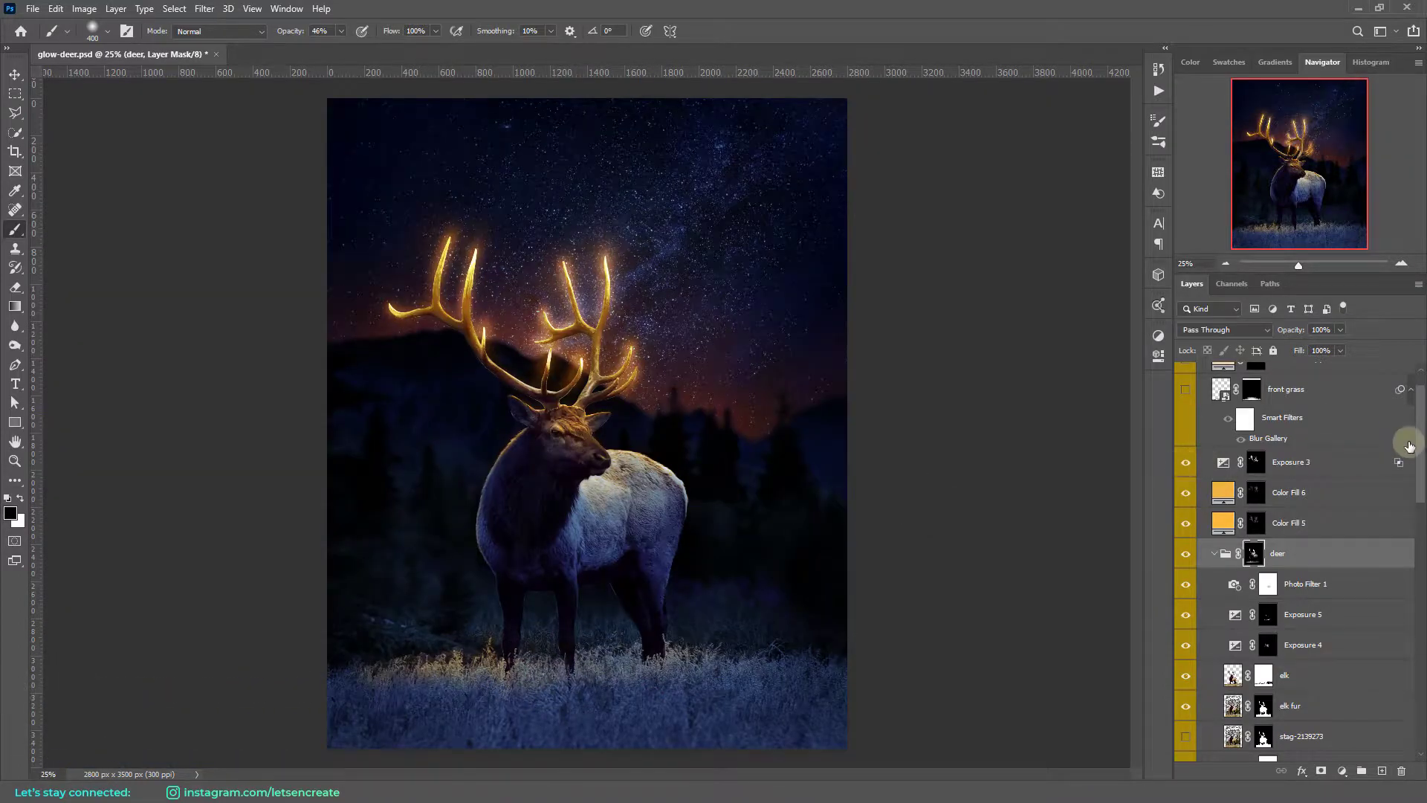
{"action": "scroll", "coordinate": [1198, 443], "scroll_direction": "up", "scroll_amount": 1}
- Add a darkening Exposure adjustment with lower exposure and gamma, masked to shadow between the legs
{"action": "left_click", "coordinate": [1308, 426]}
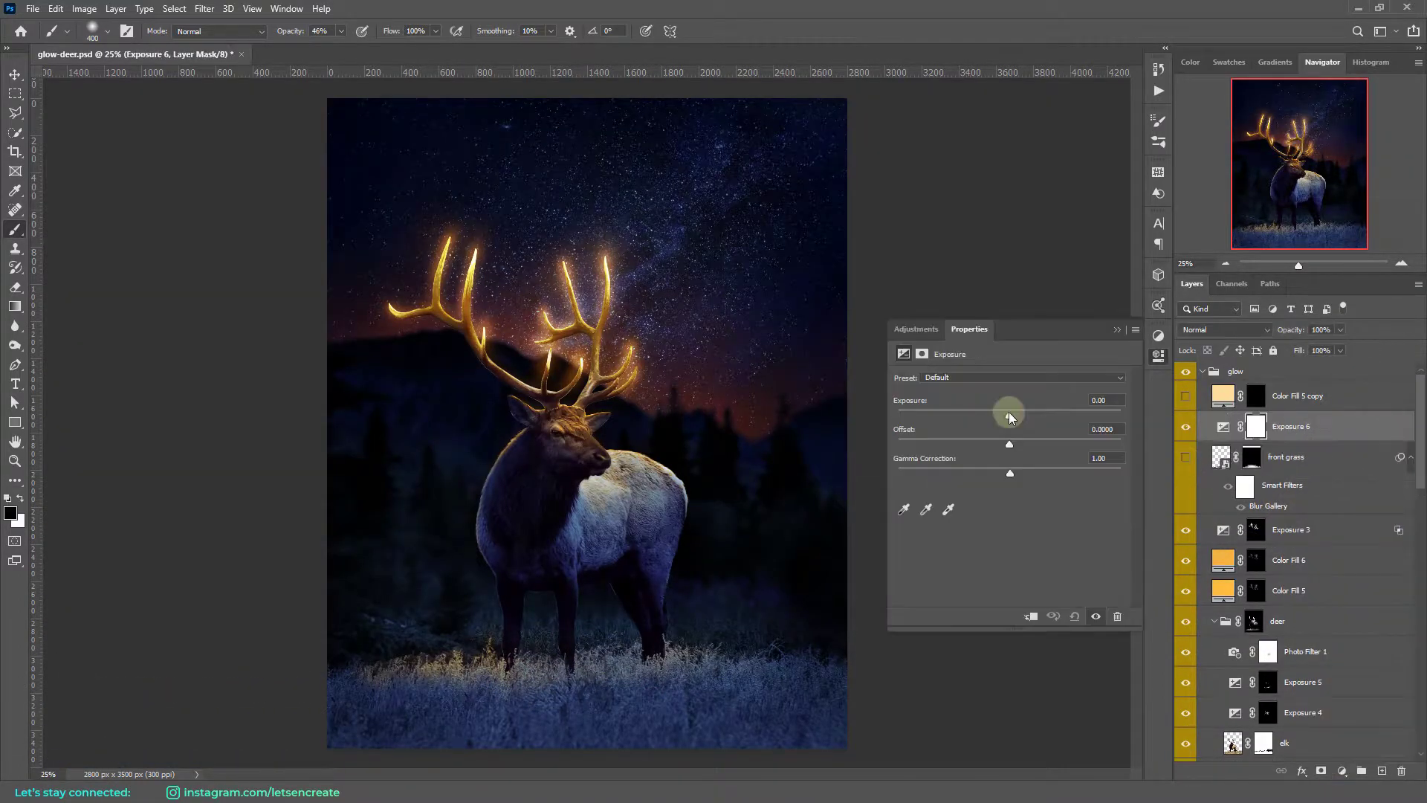
{"action": "left_click_drag", "start_coordinate": [1009, 414], "coordinate": [990, 415]}
{"action": "left_click_drag", "start_coordinate": [1028, 470], "coordinate": [1053, 473]}
{"action": "left_click", "coordinate": [1256, 425]}
{"action": "key", "text": "ctrl+i"}
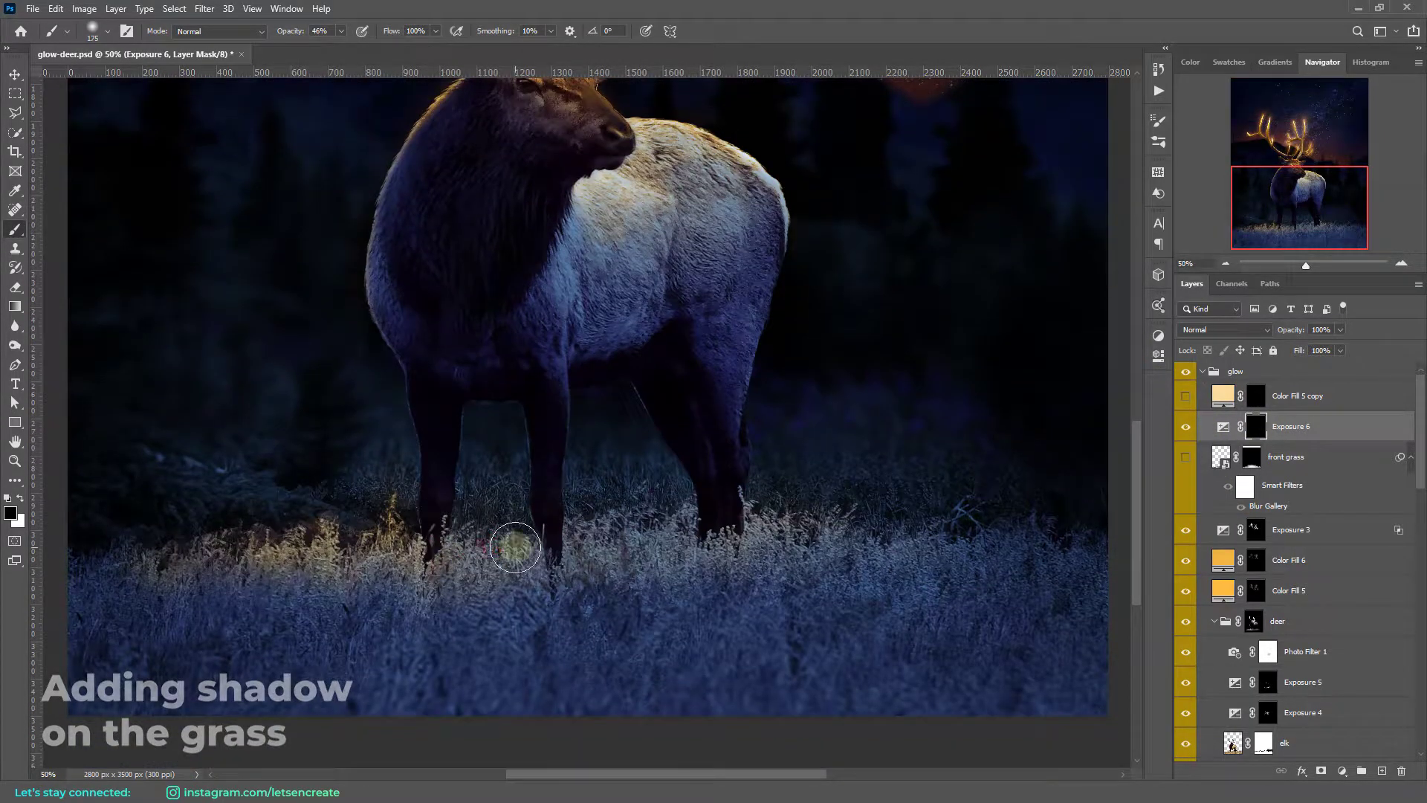
{"action": "left_click_drag", "start_coordinate": [534, 557], "coordinate": [690, 538]}
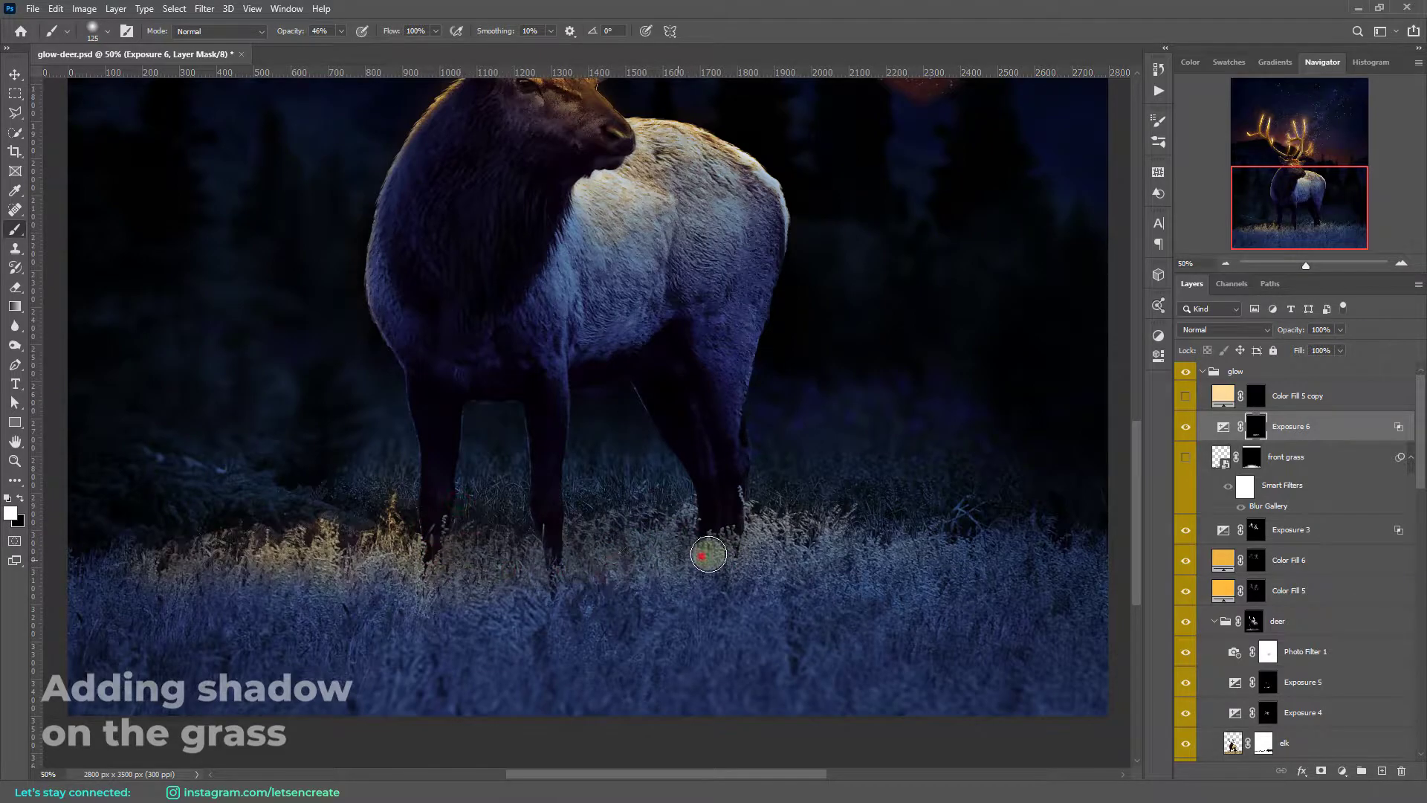
- Blend the shadow exposure in Luminosity and darken the grass near the right hoof
{"action": "key", "text": "ctrl+minus"}
{"action": "key", "text": "ctrl+minus"}
{"action": "left_click", "coordinate": [1224, 329]}
{"action": "left_click", "coordinate": [1200, 752]}
{"action": "double_click", "coordinate": [1222, 426]}
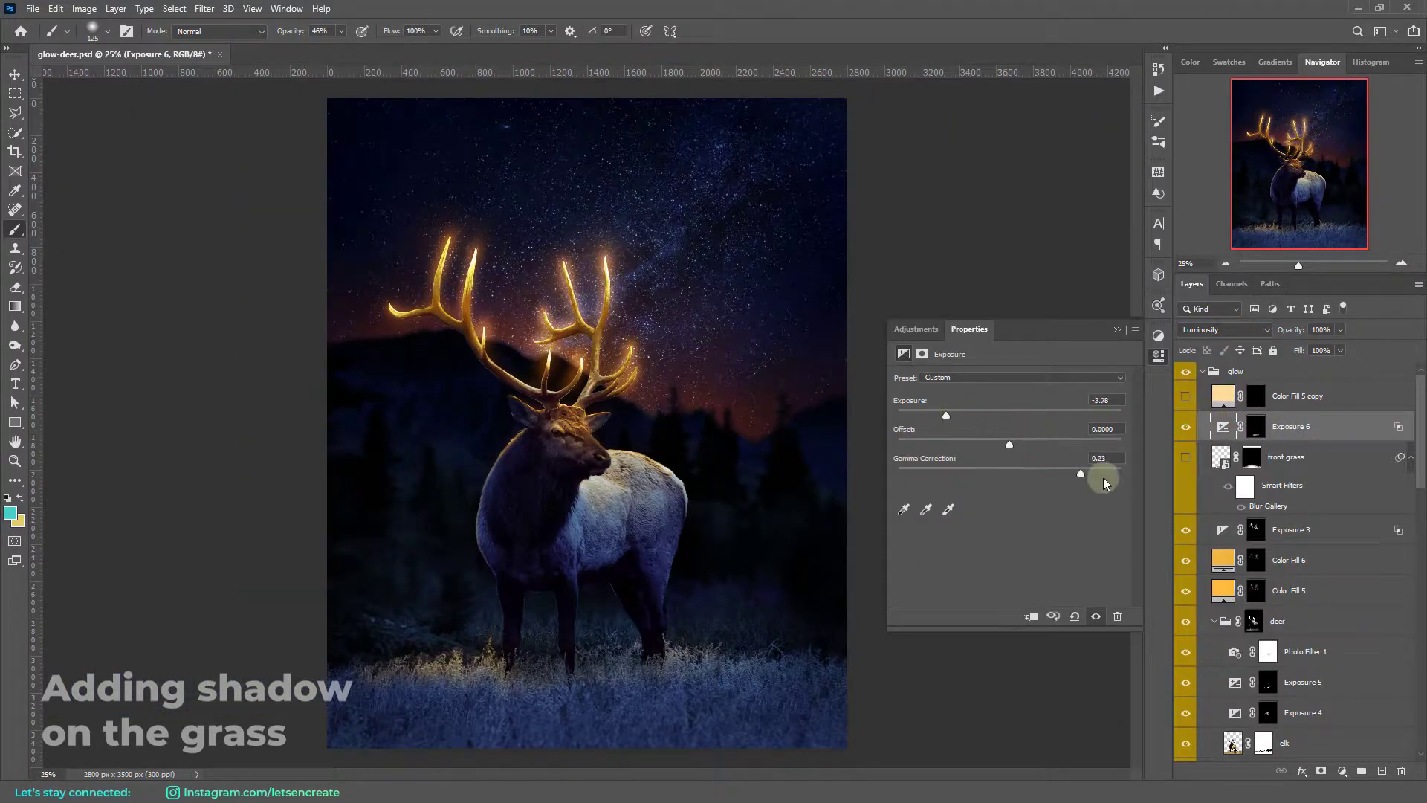
{"action": "left_click", "coordinate": [1256, 426]}
{"action": "key", "text": "ctrl+plus"}
{"action": "scroll", "coordinate": [1136, 408], "scroll_direction": "down", "scroll_amount": 3}
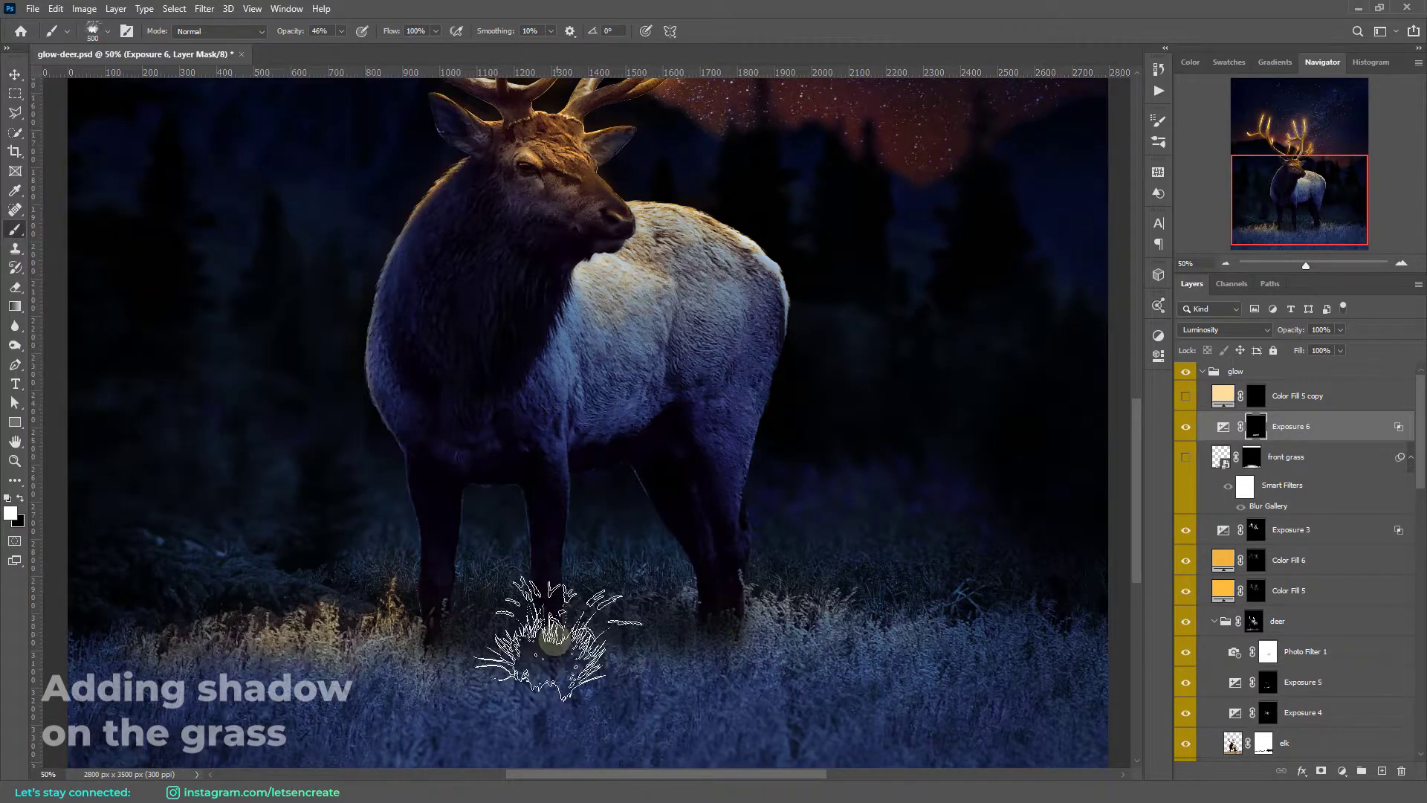
{"action": "left_click_drag", "start_coordinate": [657, 618], "coordinate": [840, 606]}
{"action": "key", "text": "x"}
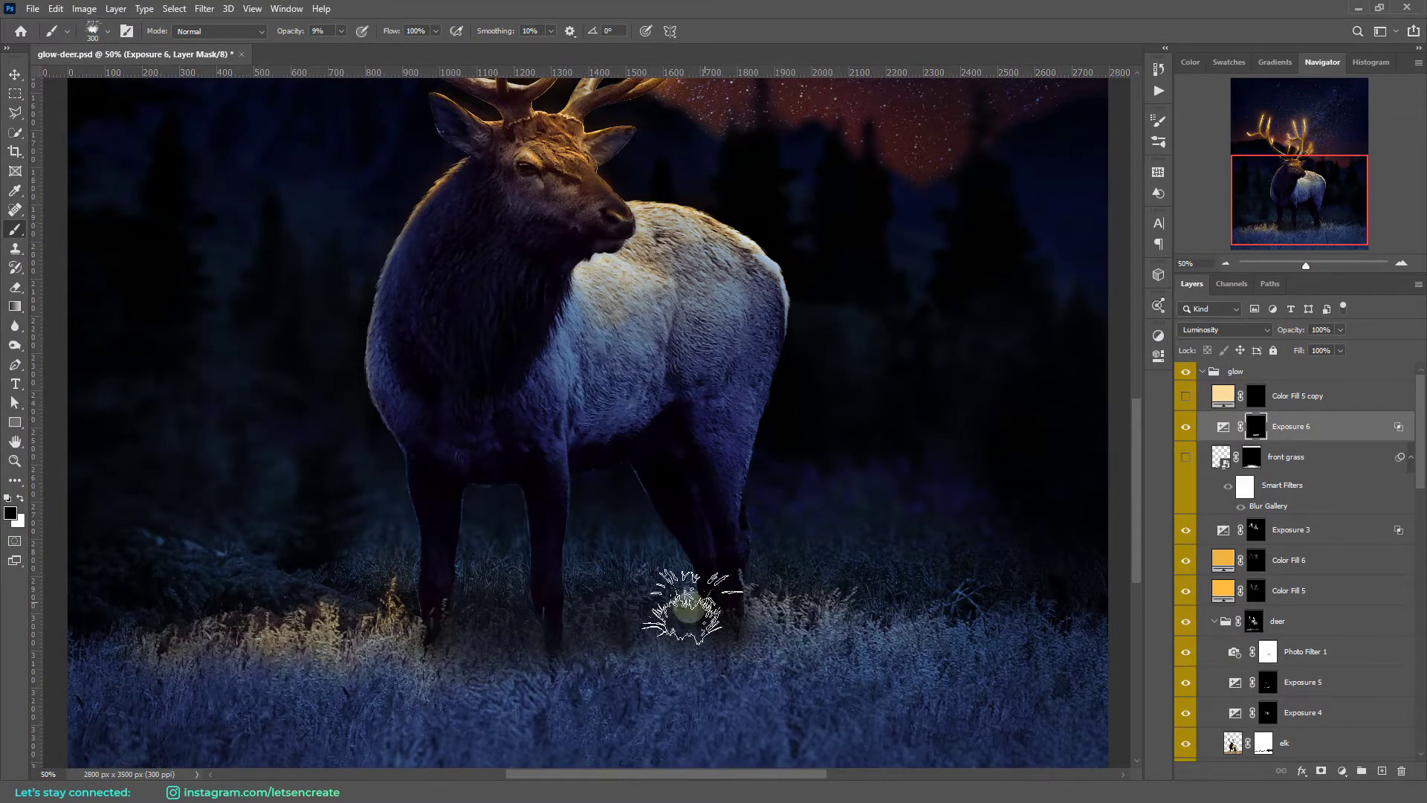
{"action": "scroll", "coordinate": [1300, 558], "scroll_direction": "down", "scroll_amount": 10}
{"action": "left_click", "coordinate": [1184, 560]}
- Paint on the Selective Color 1 mask with a soft brush at 85% opacity
{"action": "left_click", "coordinate": [1256, 560]}
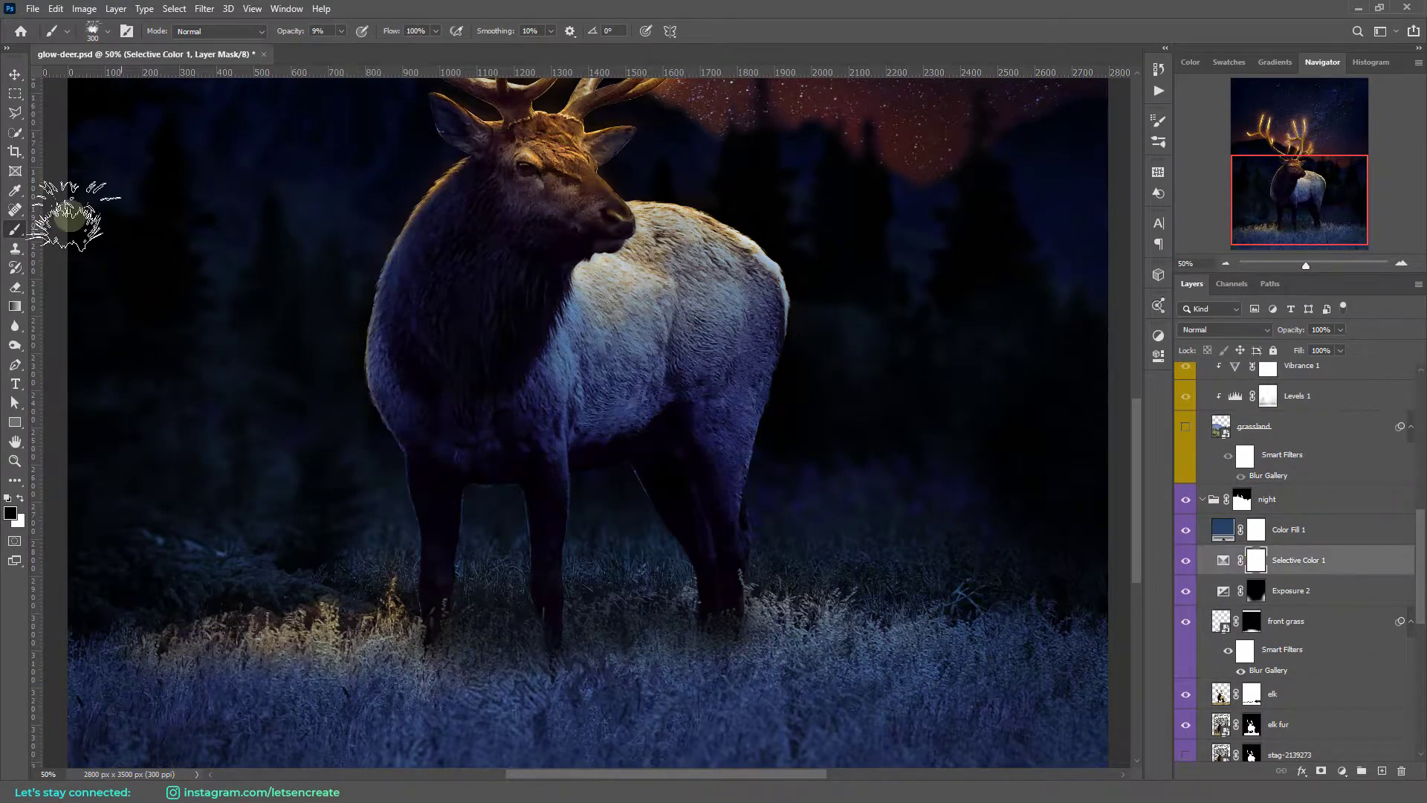
{"action": "right_click", "coordinate": [63, 215]}
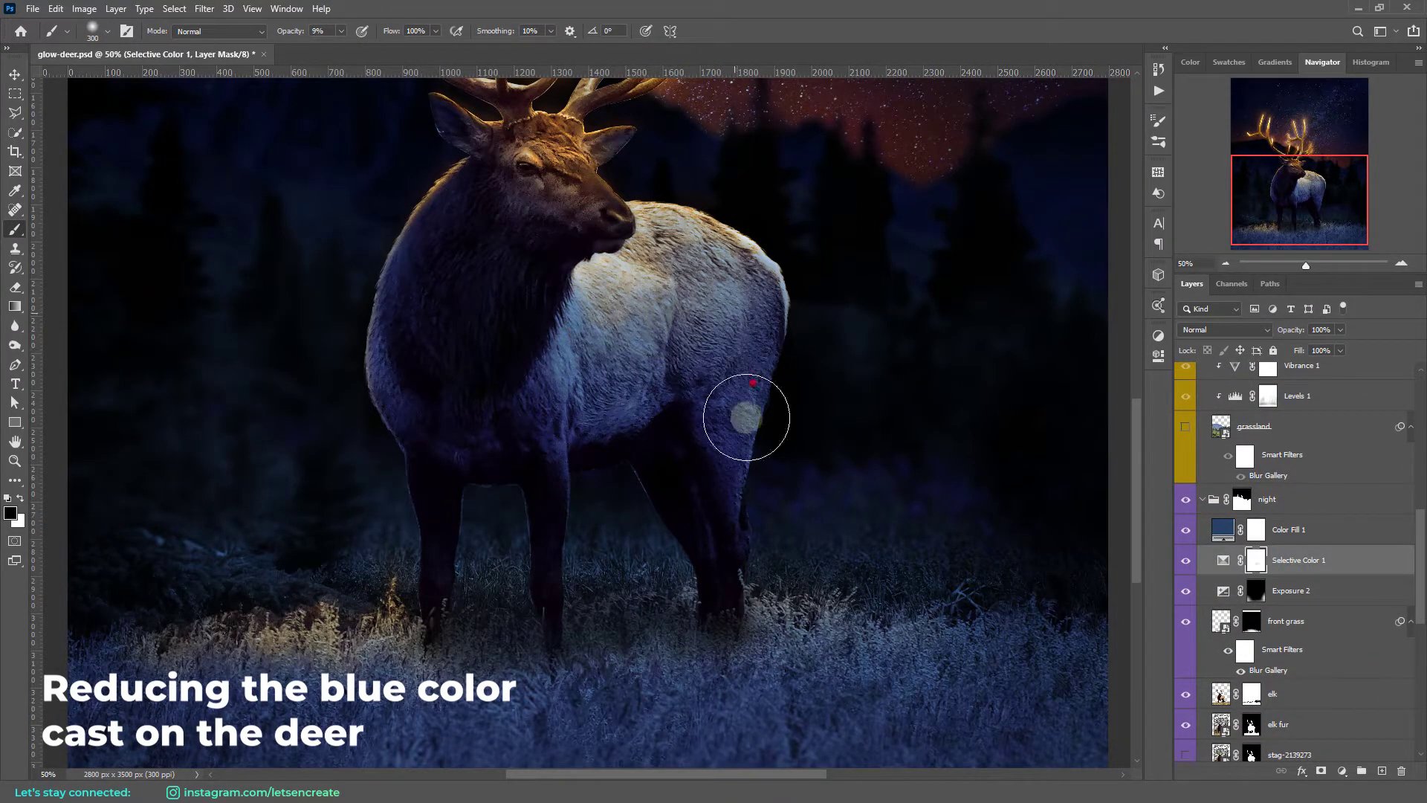
{"action": "key", "text": "8"}
{"action": "key", "text": "5"}
{"action": "mouse_move", "coordinate": [701, 436]}
{"action": "left_mouse_down"}
{"action": "mouse_move", "coordinate": [573, 366]}
{"action": "mouse_move", "coordinate": [541, 408]}
{"action": "left_mouse_up"}
{"action": "scroll", "coordinate": [1261, 509], "scroll_direction": "up", "scroll_amount": 2}
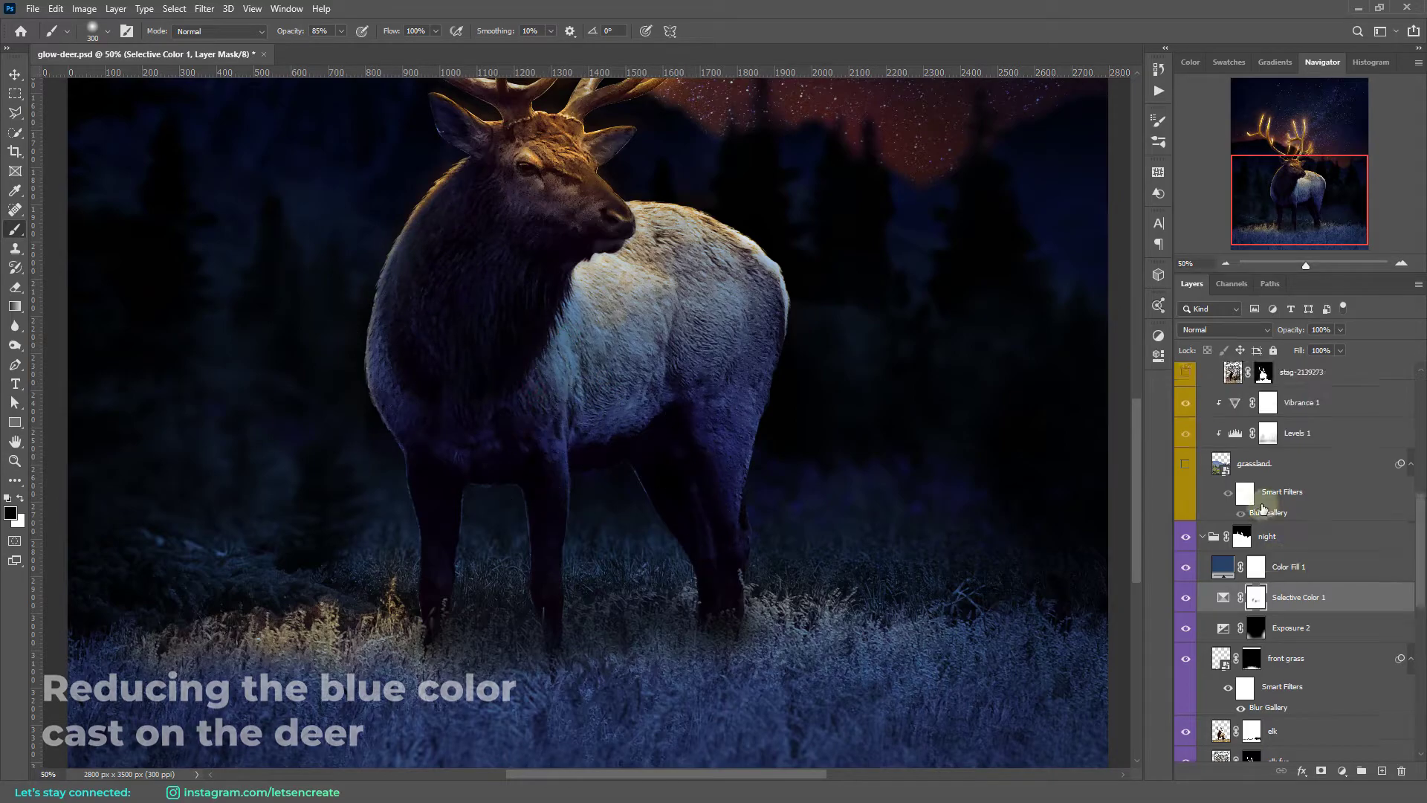
{"action": "scroll", "coordinate": [1261, 509], "scroll_direction": "up", "scroll_amount": 5}
- Fit the image in view and open the Color Fill 6 and Color Fill 5 colour pickers
{"action": "left_click", "coordinate": [1253, 621]}
{"action": "key", "text": "x"}
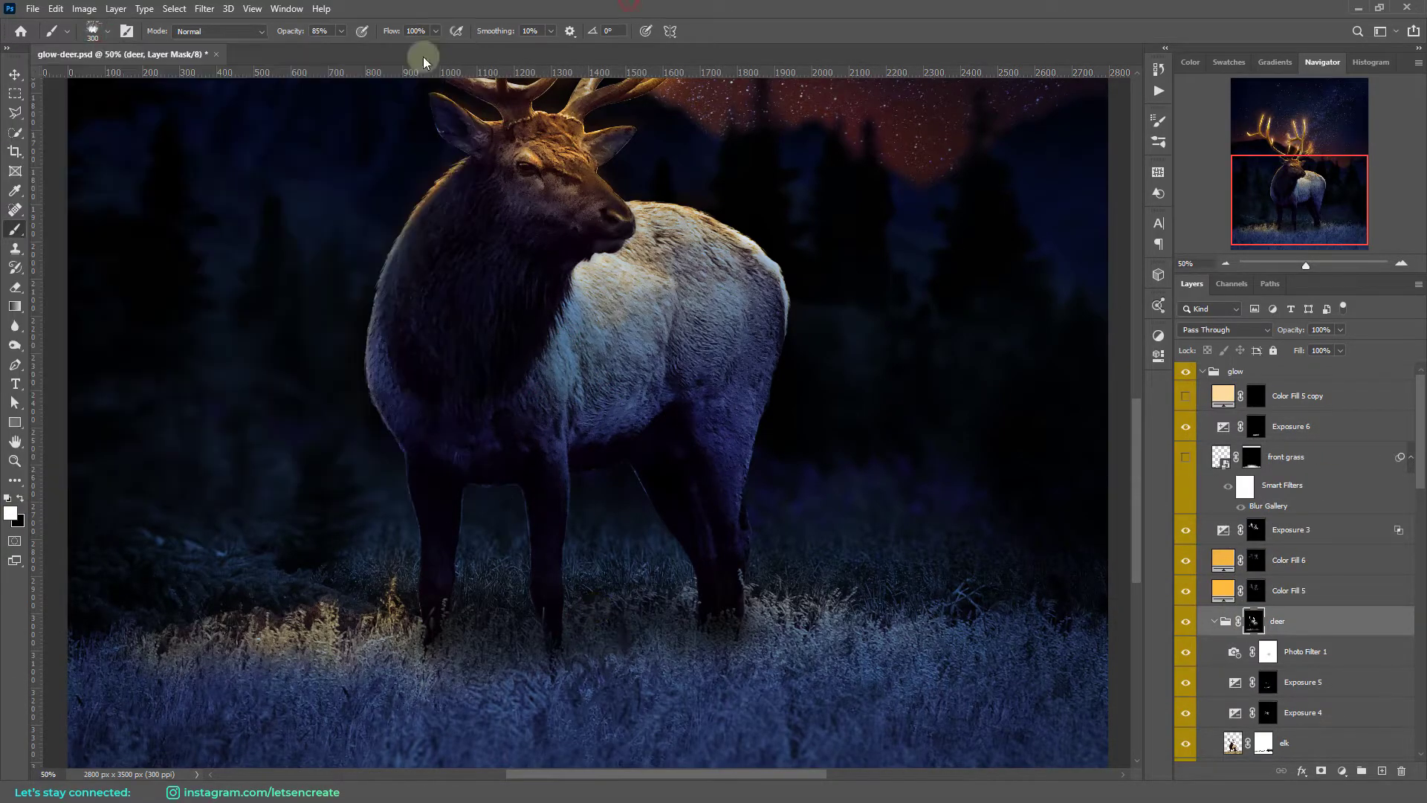
{"action": "key", "text": "ctrl+0"}
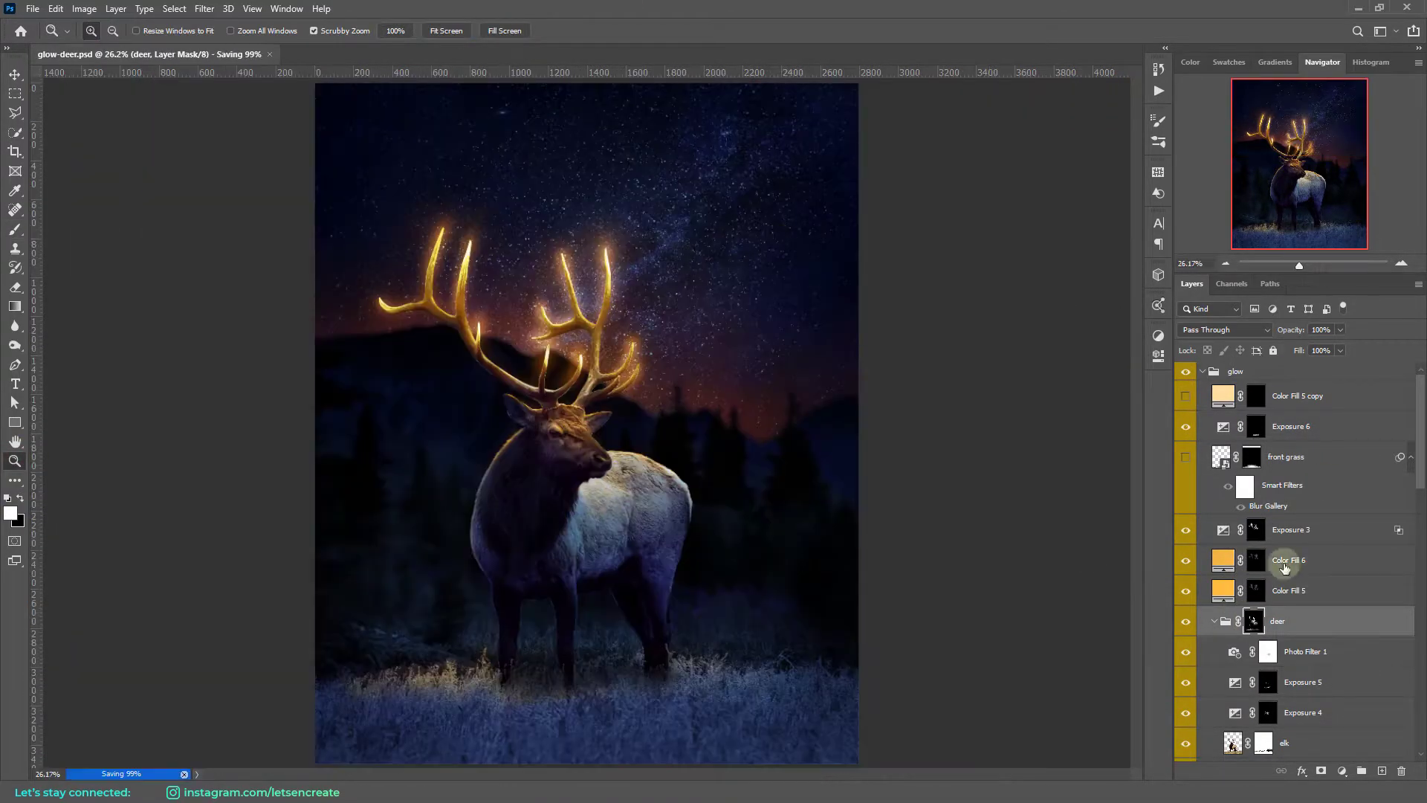
{"action": "double_click", "coordinate": [1222, 559]}
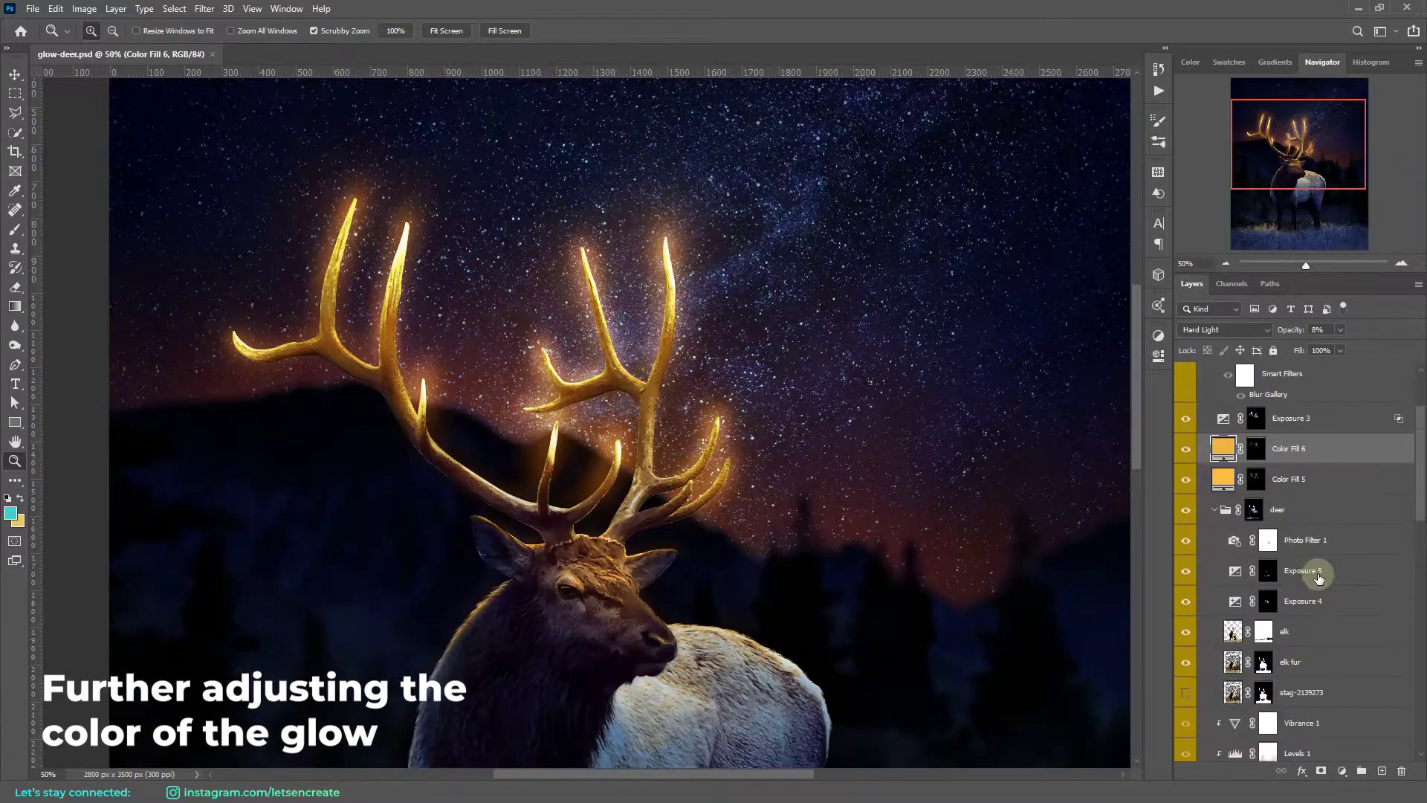
{"action": "double_click", "coordinate": [1222, 571]}
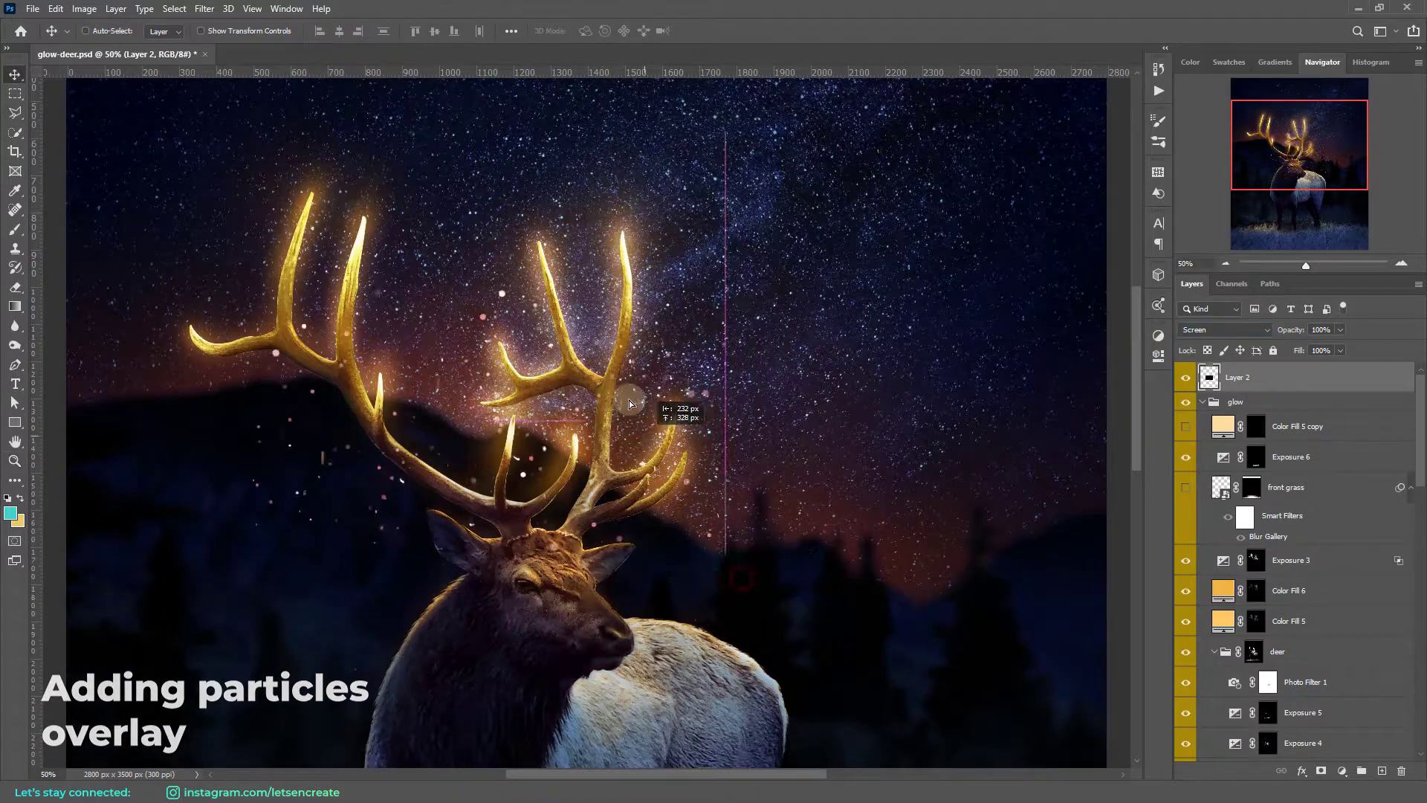
- Add a Hue/Saturation adjustment with hue +18, clipped to the particles layer
{"action": "left_click", "coordinate": [1341, 770]}
{"action": "left_click", "coordinate": [1308, 636]}
{"action": "mouse_move", "coordinate": [1009, 429]}
{"action": "left_mouse_down"}
{"action": "mouse_move", "coordinate": [1047, 430]}
{"action": "mouse_move", "coordinate": [1031, 435]}
{"action": "left_mouse_up"}
{"action": "left_click", "coordinate": [1031, 616]}
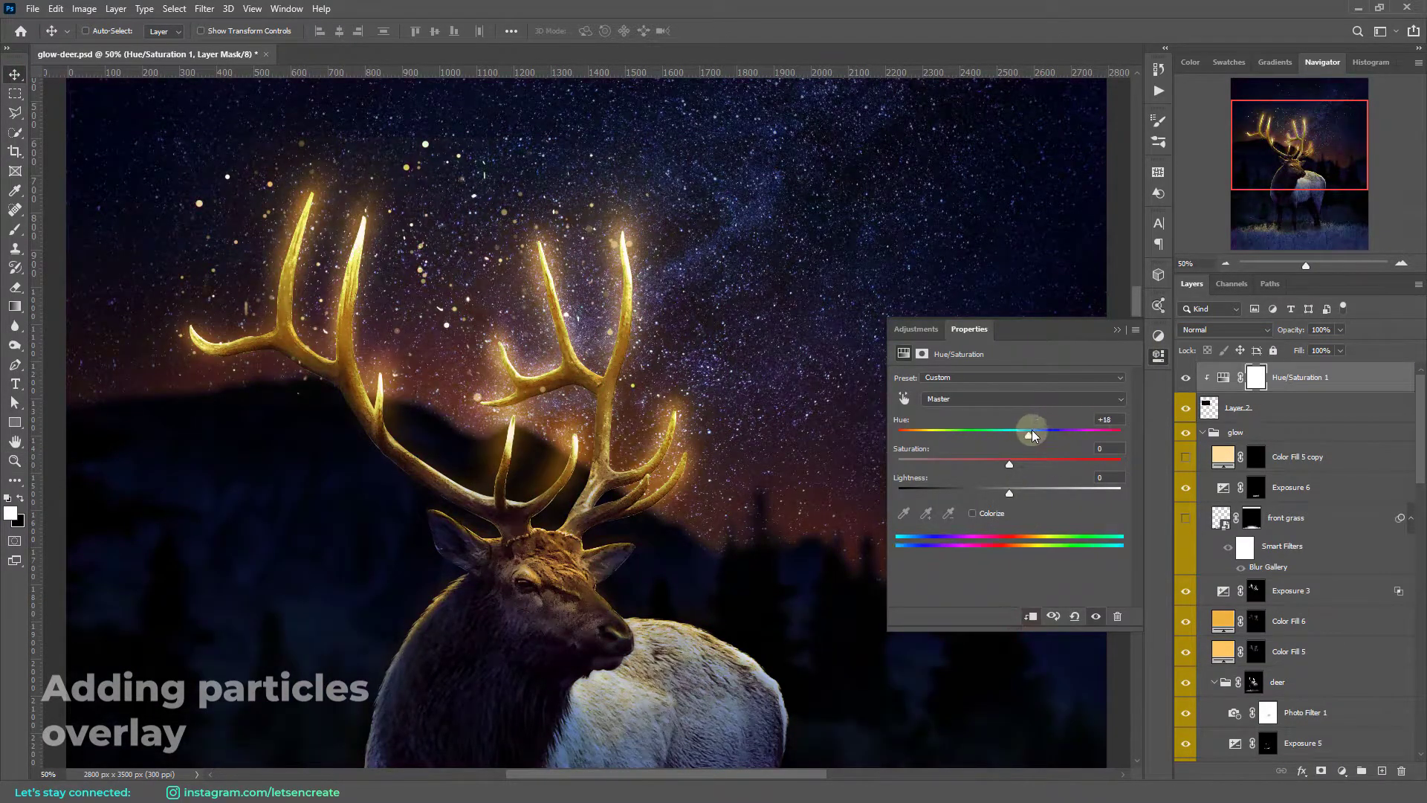
{"action": "left_click", "coordinate": [1157, 351]}
- Set the particles layer's blend mode to Screen
{"action": "left_click", "coordinate": [1264, 408]}
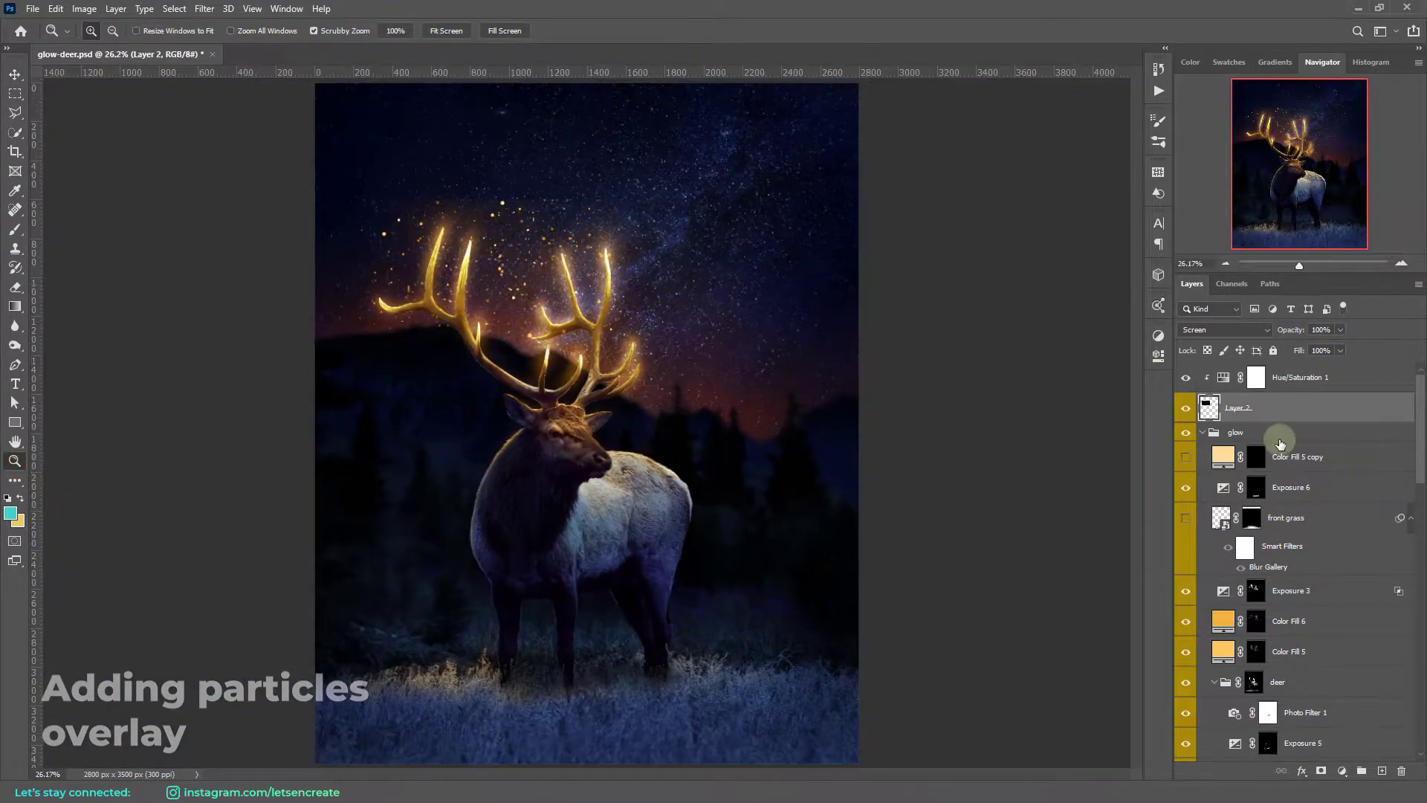
{"action": "left_click", "coordinate": [15, 248]}
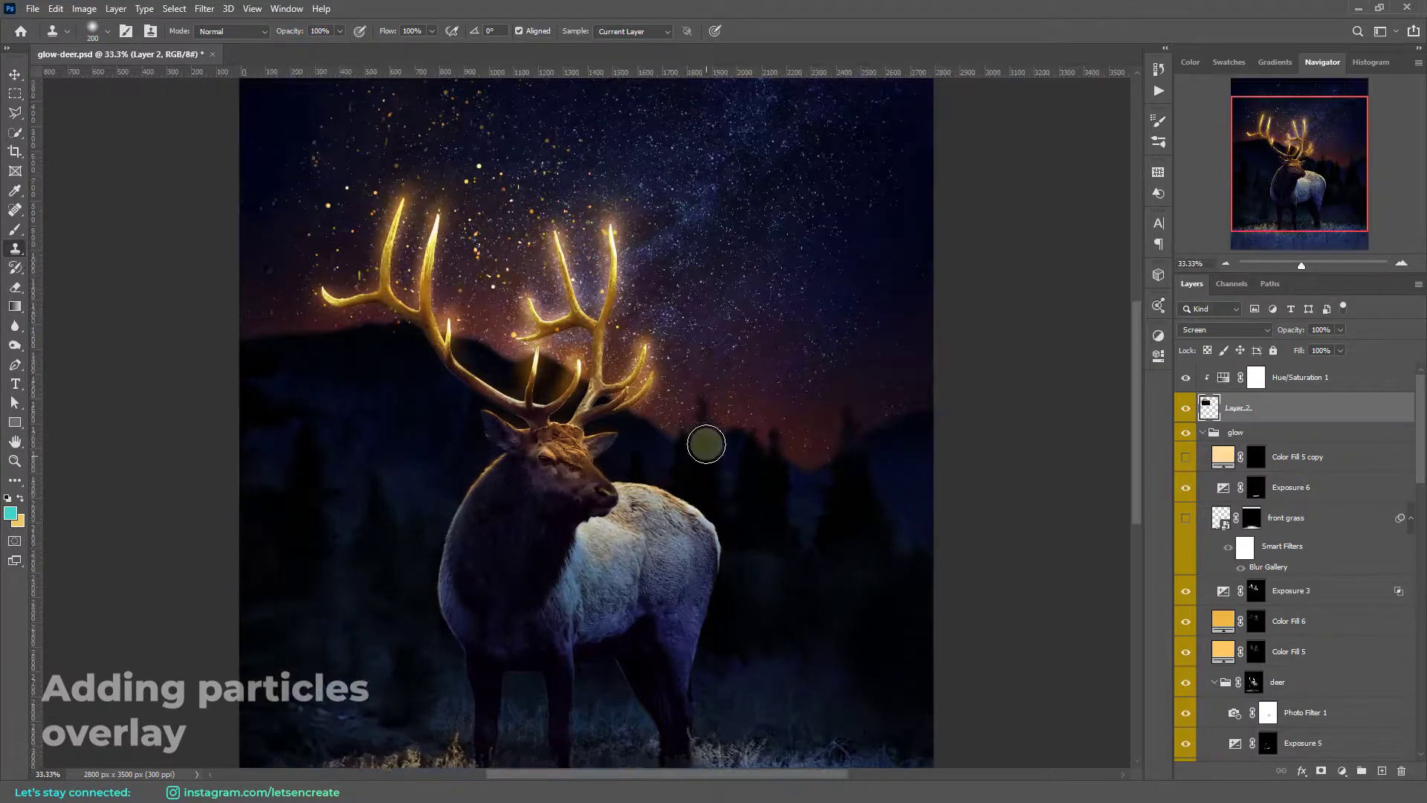
{"action": "left_click", "coordinate": [1224, 329]}
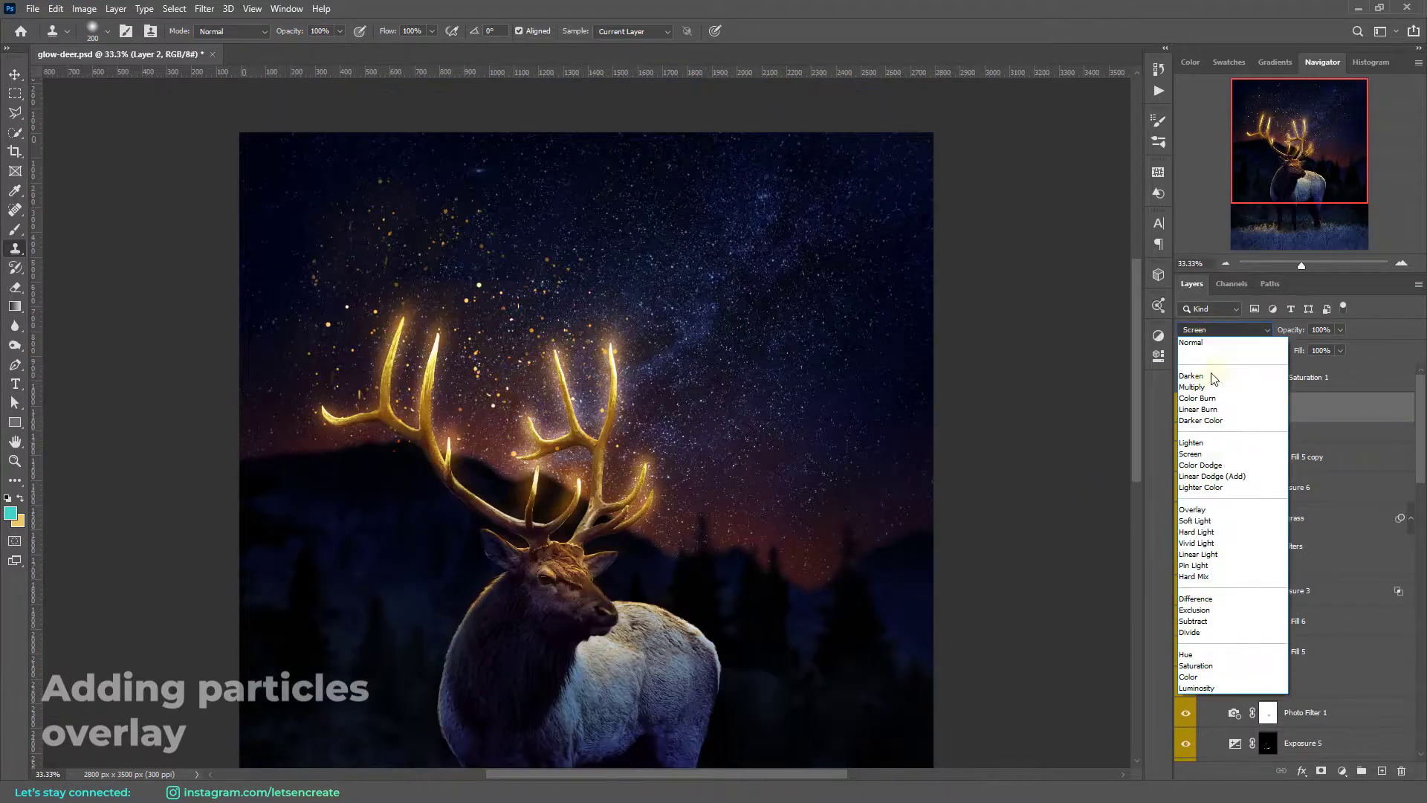
{"action": "left_click", "coordinate": [1190, 453]}
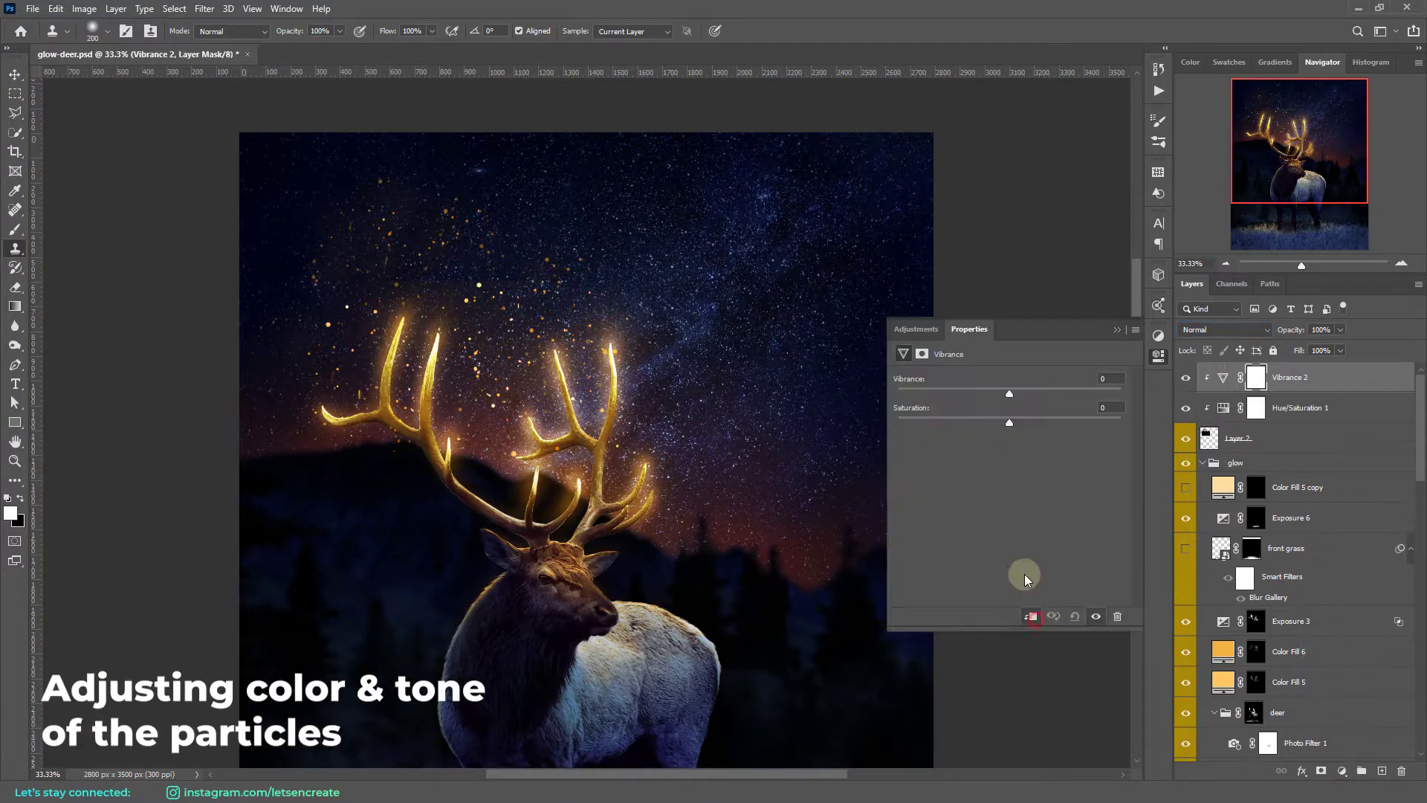
- Add a clipped Exposure adjustment to the particles with a slight raise and an inverted mask
{"action": "left_click", "coordinate": [1341, 771]}
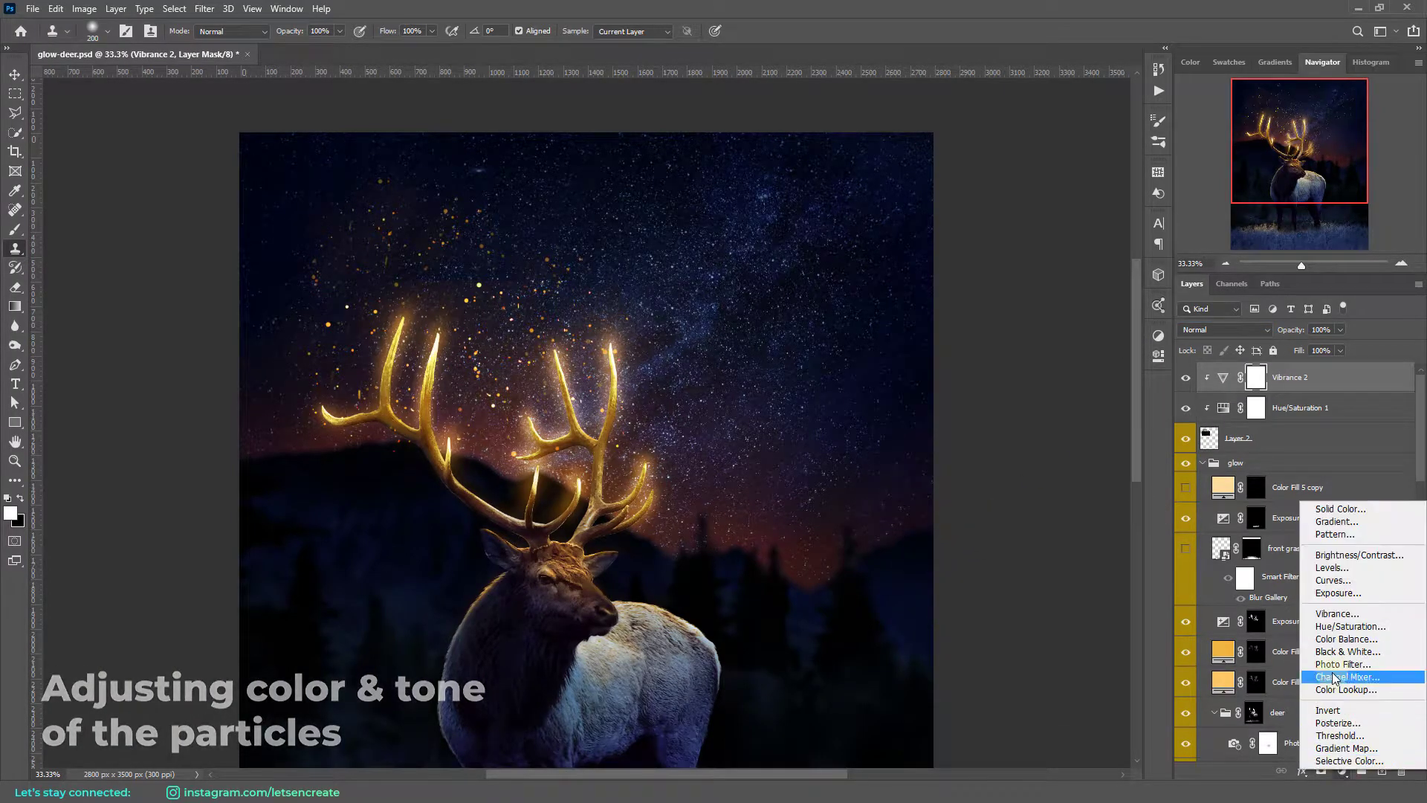
{"action": "left_click", "coordinate": [1315, 672]}
{"action": "left_click_drag", "start_coordinate": [1009, 415], "coordinate": [1011, 415]}
{"action": "key", "text": "ctrl+i"}
{"action": "key", "text": "b"}
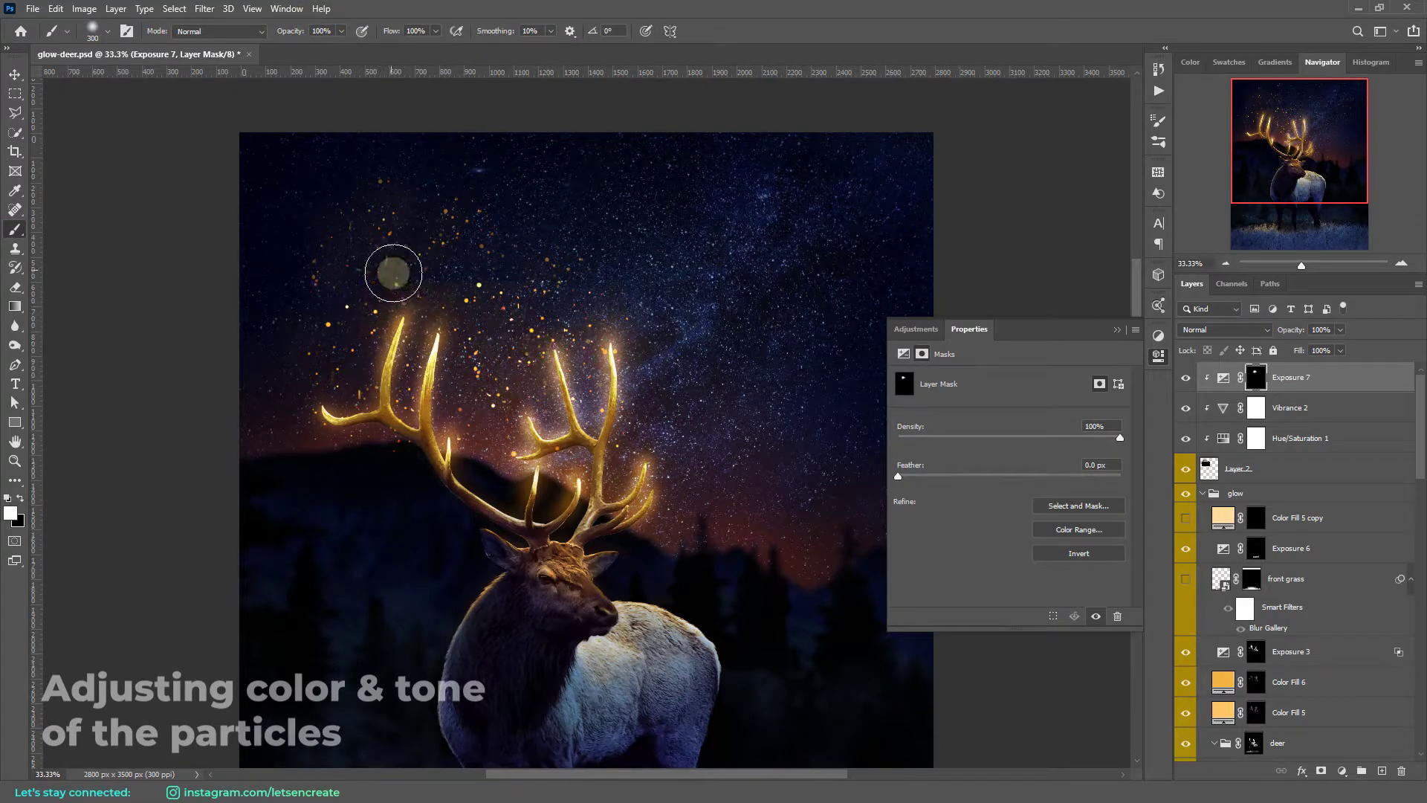
{"action": "key", "text": "ctrl+minus"}
{"action": "scroll", "coordinate": [1337, 580], "scroll_direction": "down", "scroll_amount": 2}
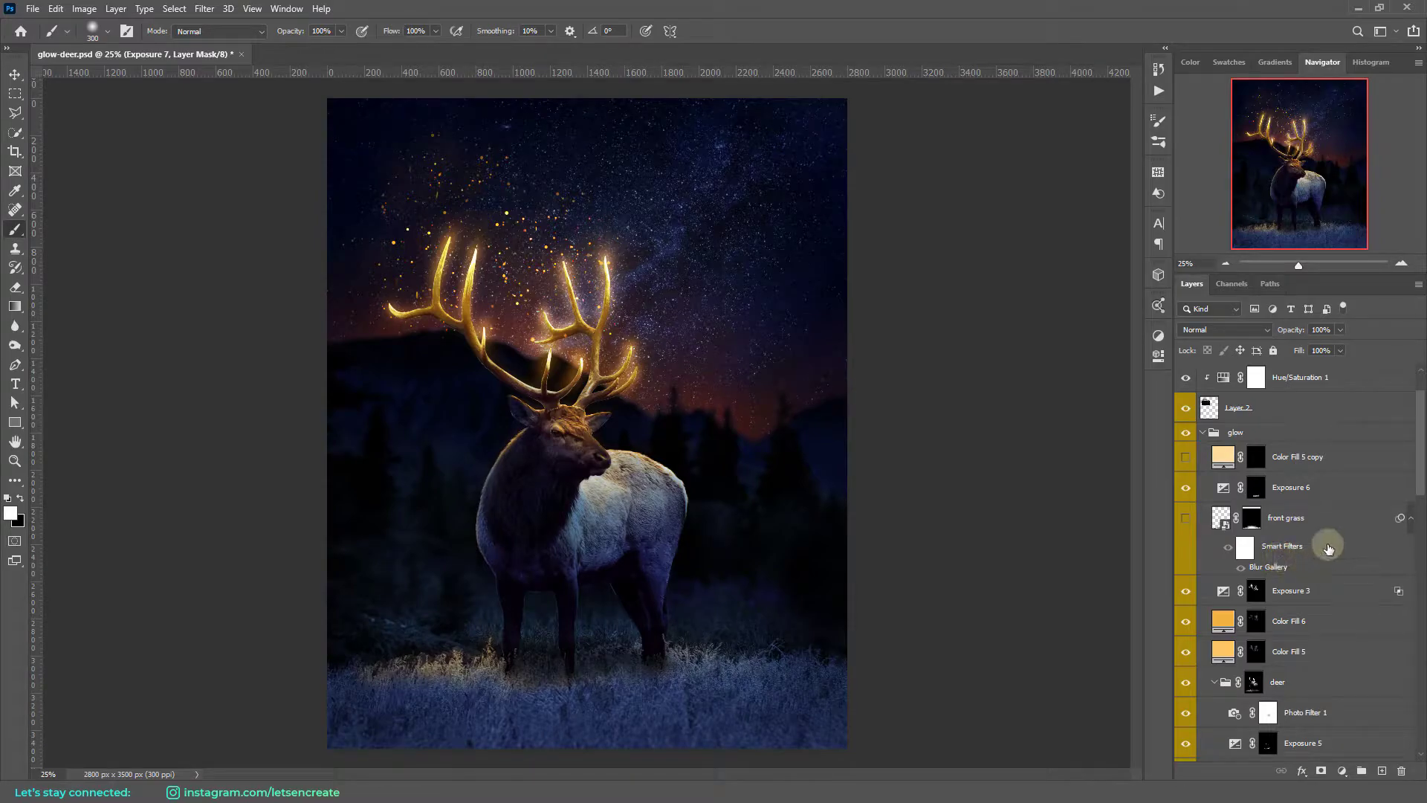
{"action": "left_click", "coordinate": [1208, 620]}
- Duplicate Color Fill 6 at 60% opacity in yellow with an inverted black mask
{"action": "left_click_drag", "start_coordinate": [1312, 623], "coordinate": [1255, 455]}
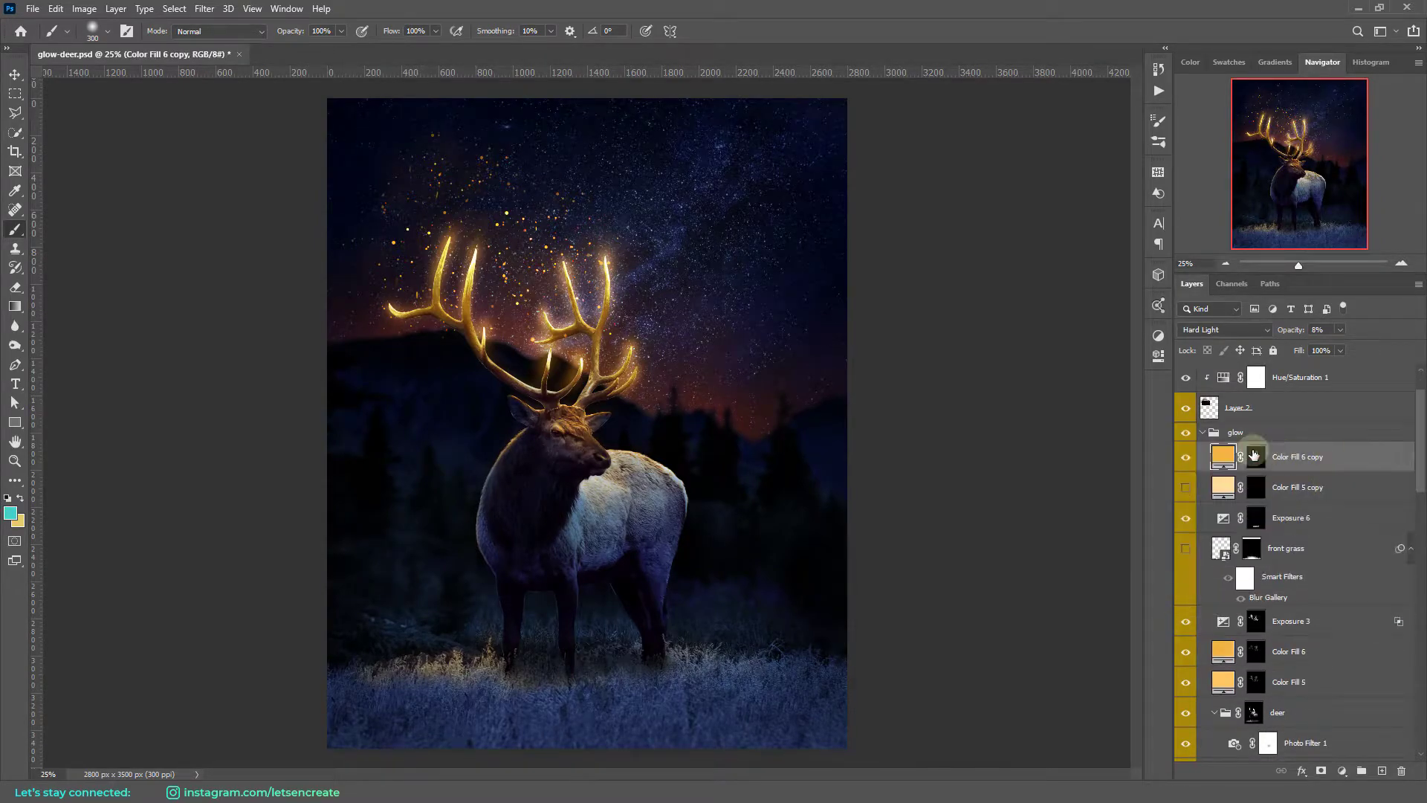
{"action": "type", "text": "60"}
{"action": "key", "text": "Return"}
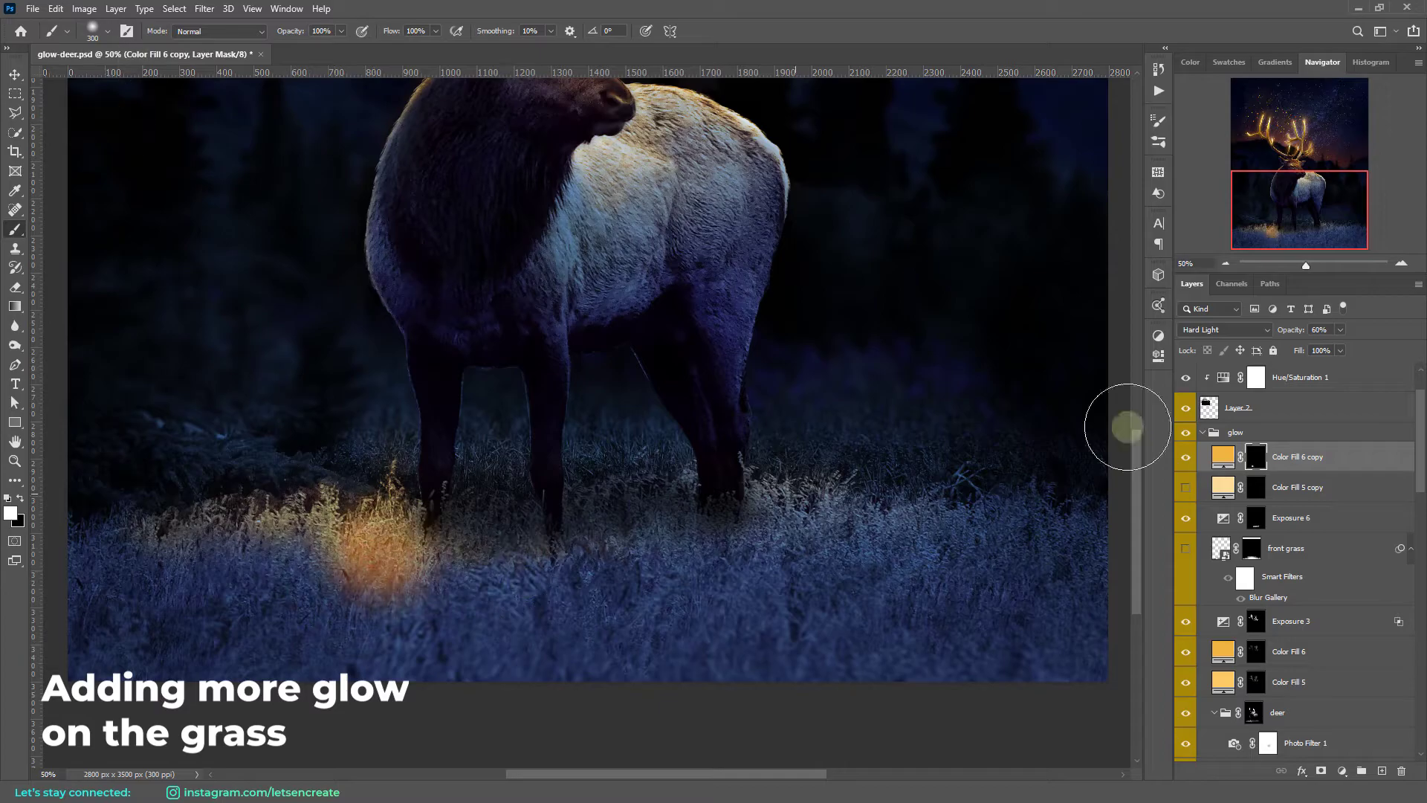
{"action": "double_click", "coordinate": [1223, 457]}
{"action": "key", "text": "Return"}
{"action": "left_click", "coordinate": [1255, 457]}
{"action": "key", "text": "ctrl+i"}
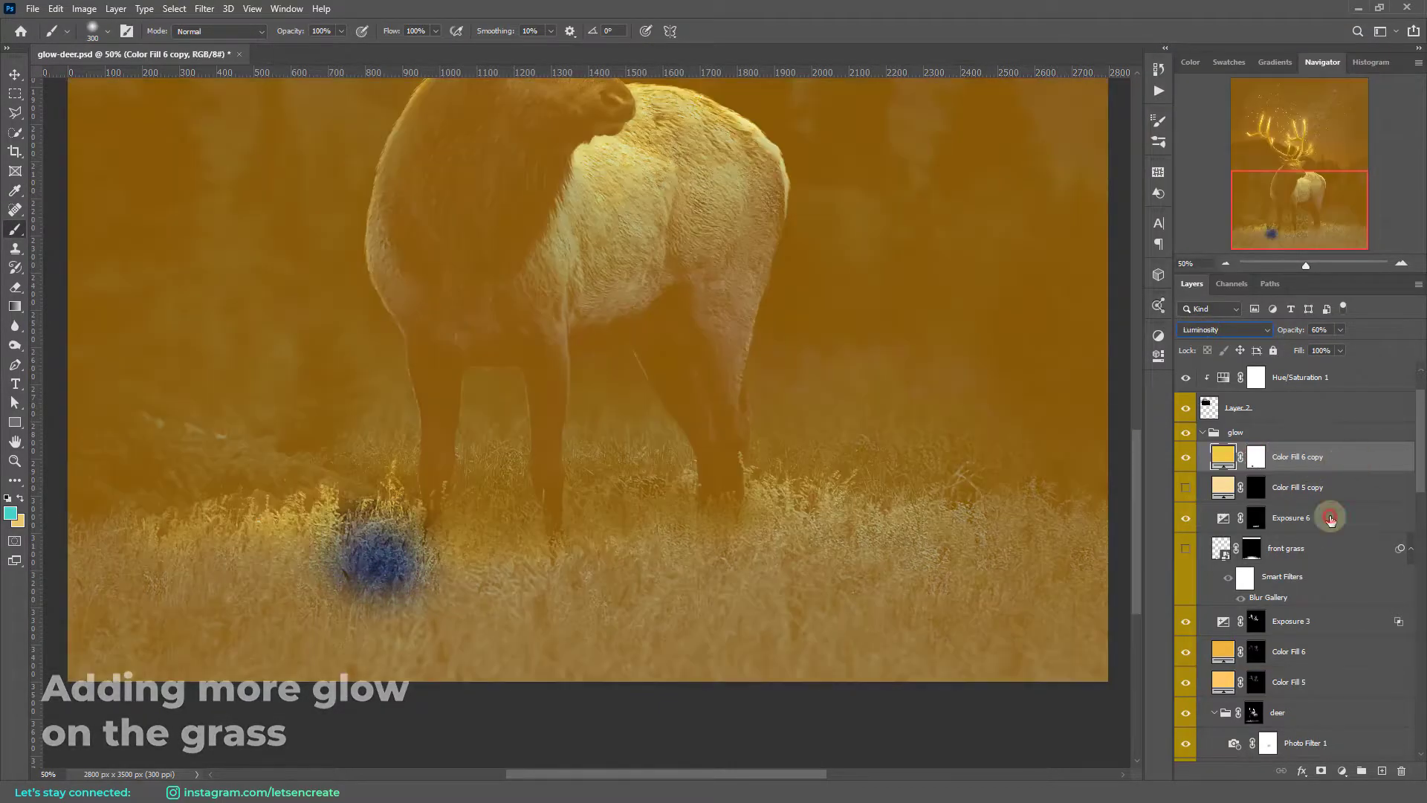
- Save the file, apply Blend If limits, and paint faint glow onto the lower grass
{"action": "key", "text": "d"}
{"action": "key", "text": "ctrl+BackSpace"}
{"action": "key", "text": "ctrl+s"}
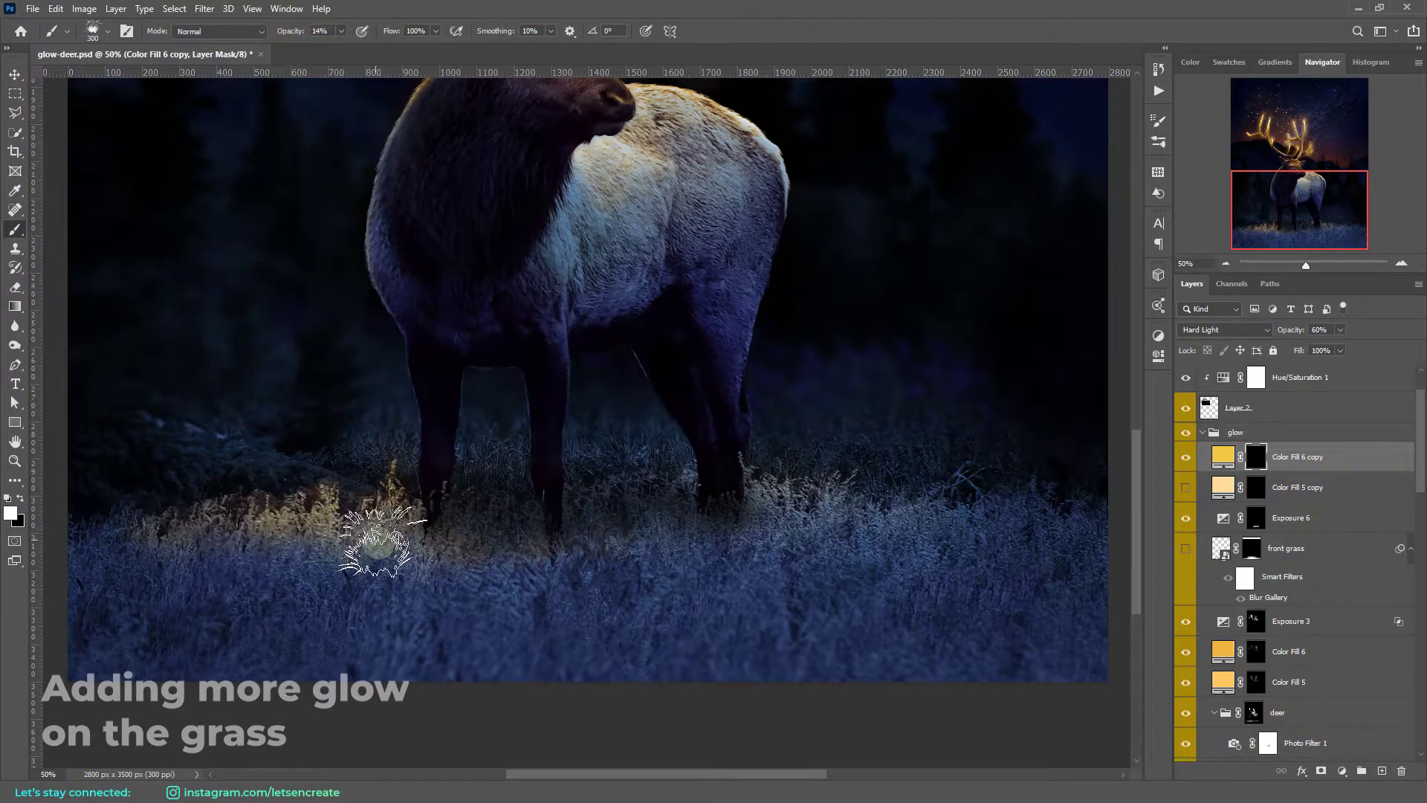
{"action": "key", "text": "ctrl+minus"}
{"action": "key", "text": "0"}
{"action": "key", "text": "1"}
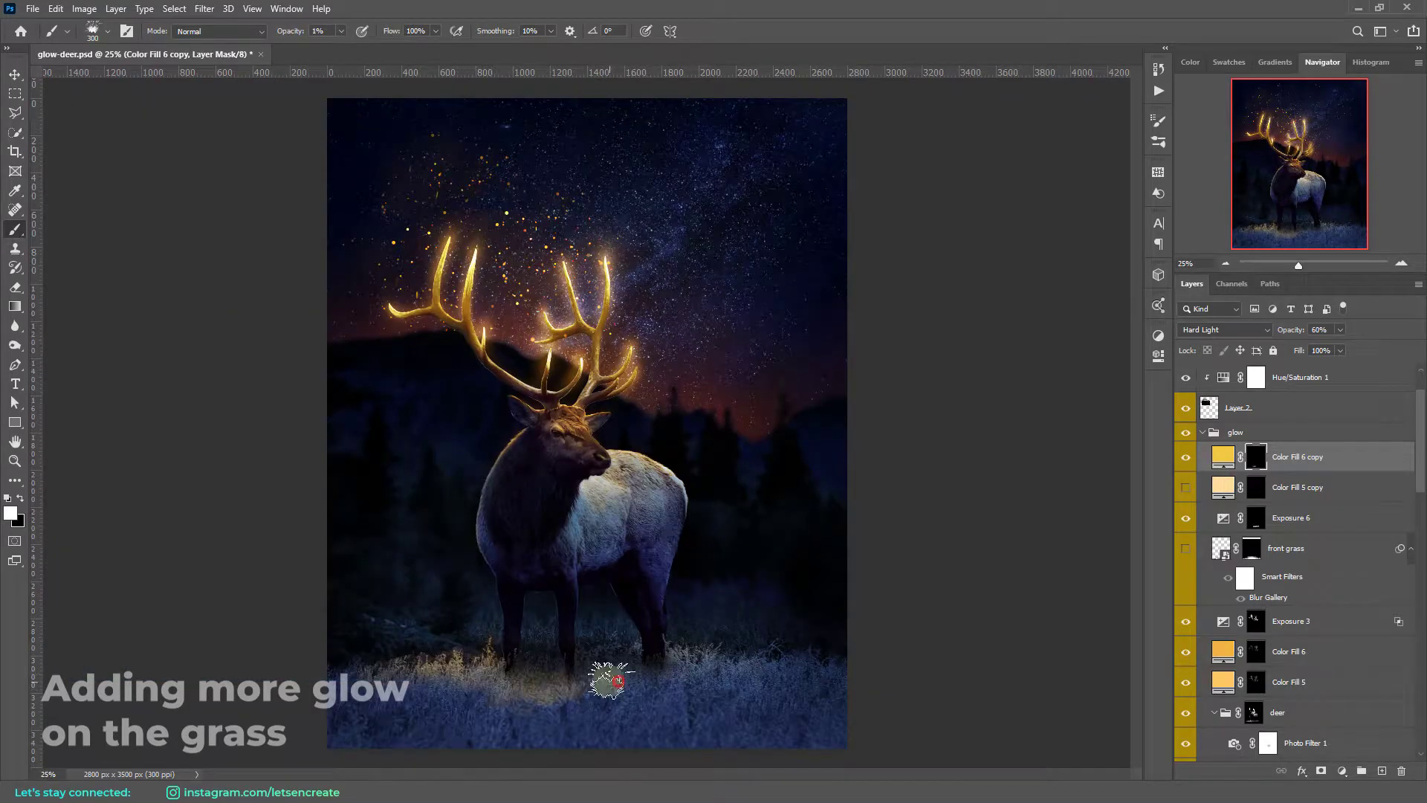
{"action": "scroll", "coordinate": [455, 678], "scroll_direction": "up", "scroll_amount": 1}
{"action": "scroll", "coordinate": [743, 654], "scroll_direction": "down", "scroll_amount": 1}
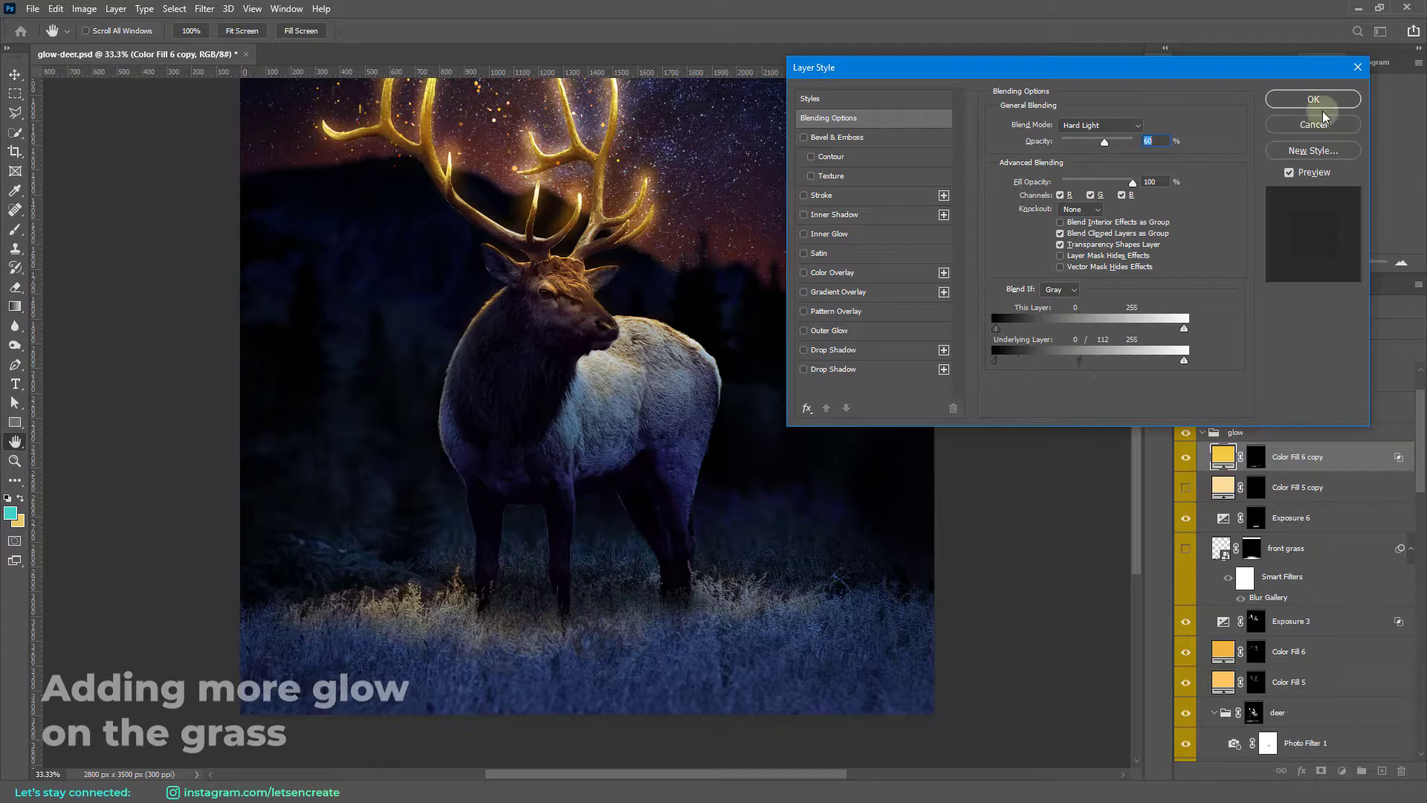
{"action": "left_click", "coordinate": [1322, 110]}
{"action": "left_click_drag", "start_coordinate": [458, 621], "coordinate": [576, 632]}
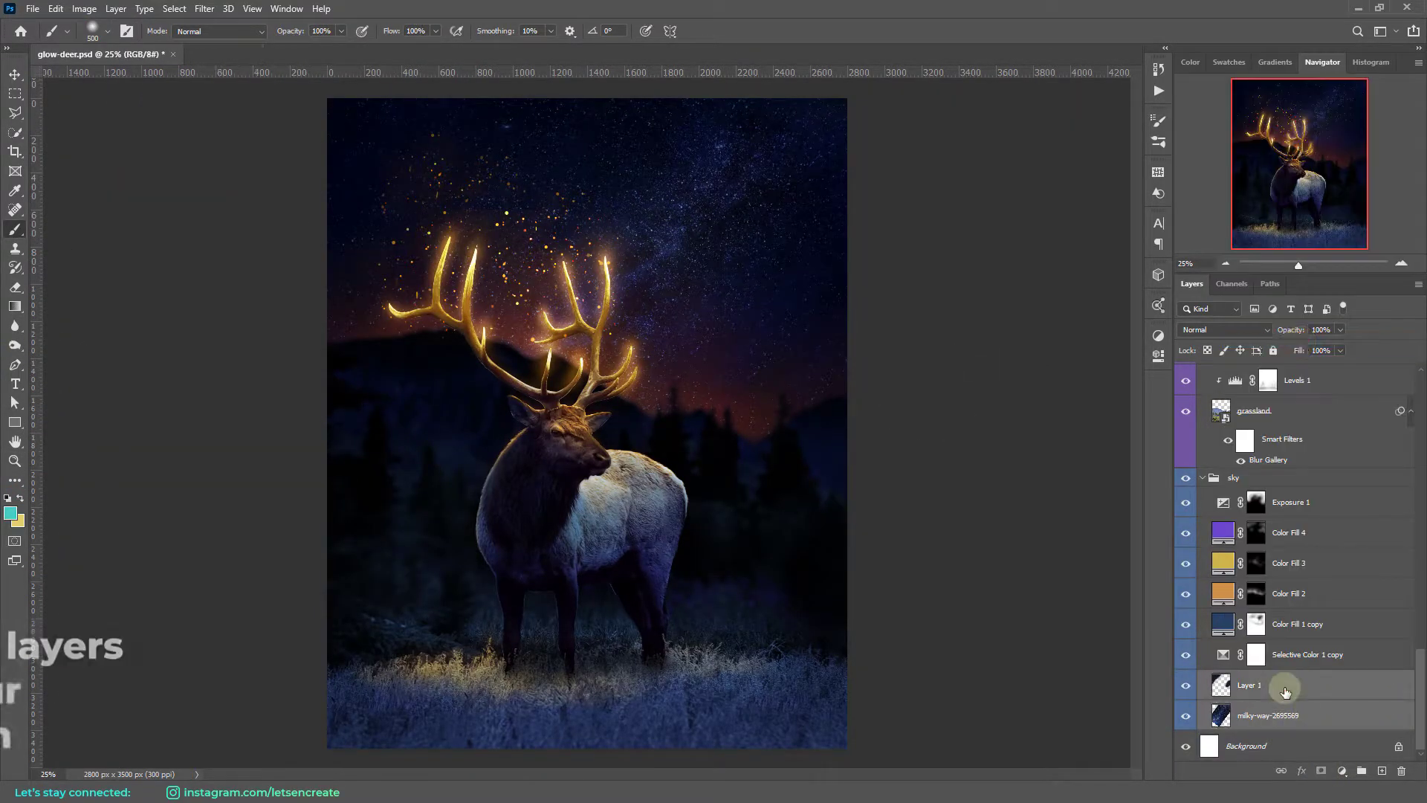
- Duplicate the Layer 1 sky and apply a Gaussian Blur to the copy
{"action": "key", "text": "ctrl+j"}
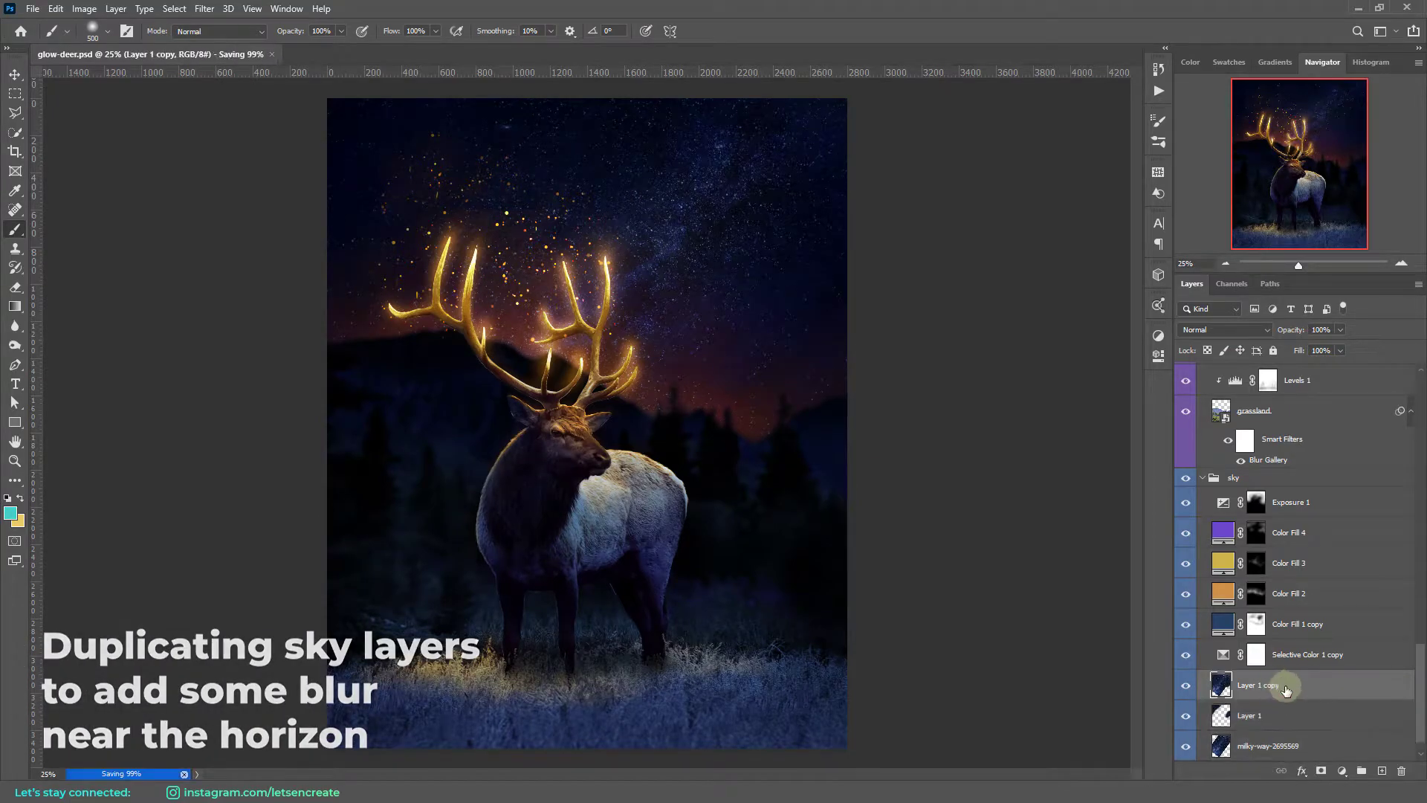
{"action": "key", "text": "ctrl+alt+f"}
{"action": "left_click_drag", "start_coordinate": [822, 324], "coordinate": [255, 344]}
{"action": "key", "text": "Return"}
- Hide the blurred sky copy behind a black mask, with white set for painting
{"action": "left_click", "coordinate": [1320, 771], "text": "alt"}
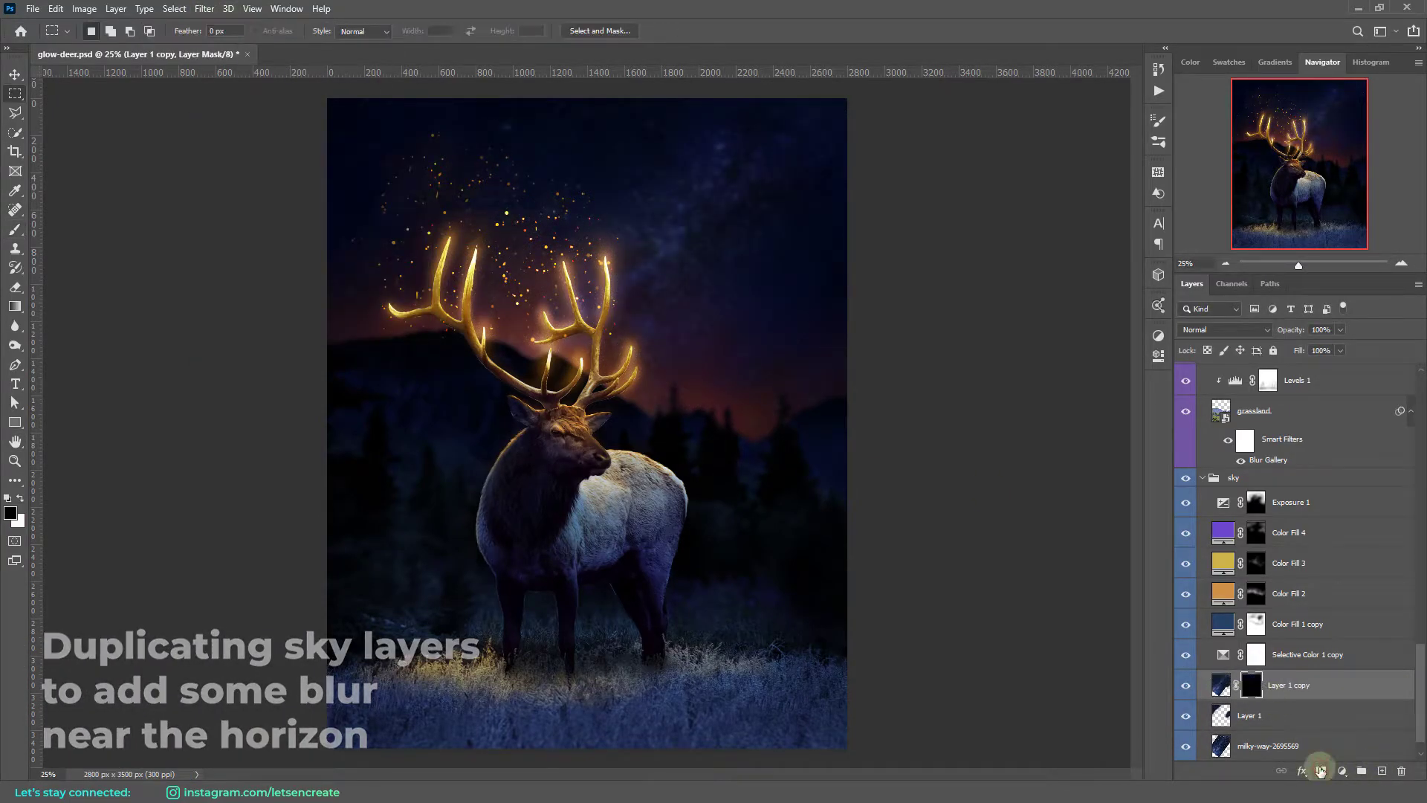
{"action": "left_click", "coordinate": [13, 231]}
{"action": "key", "text": "x"}
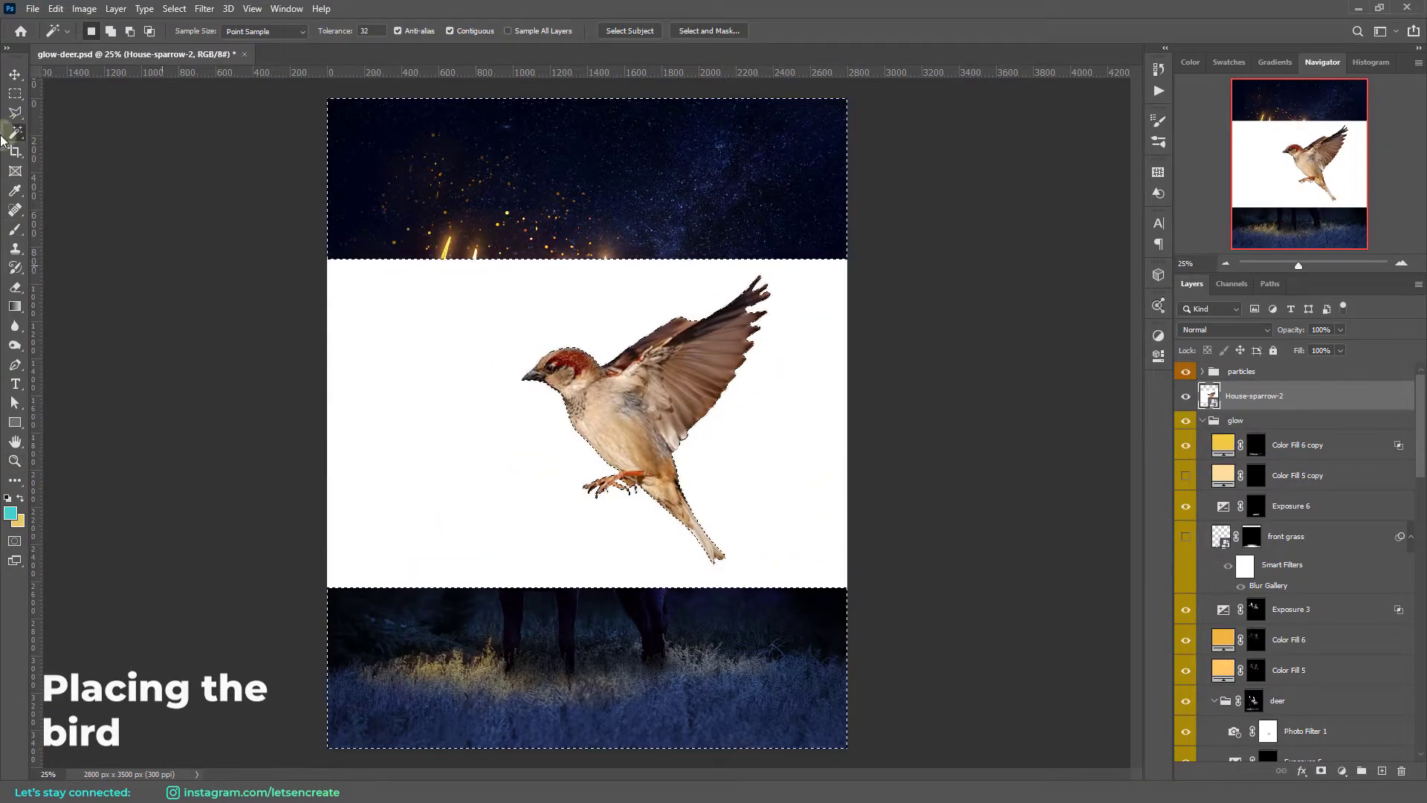
- Mask out the sparrow's white background and shrink it beside the antlers
{"action": "key", "text": "m"}
{"action": "left_click", "coordinate": [1321, 771], "text": "alt"}
{"action": "key", "text": "ctrl+t"}
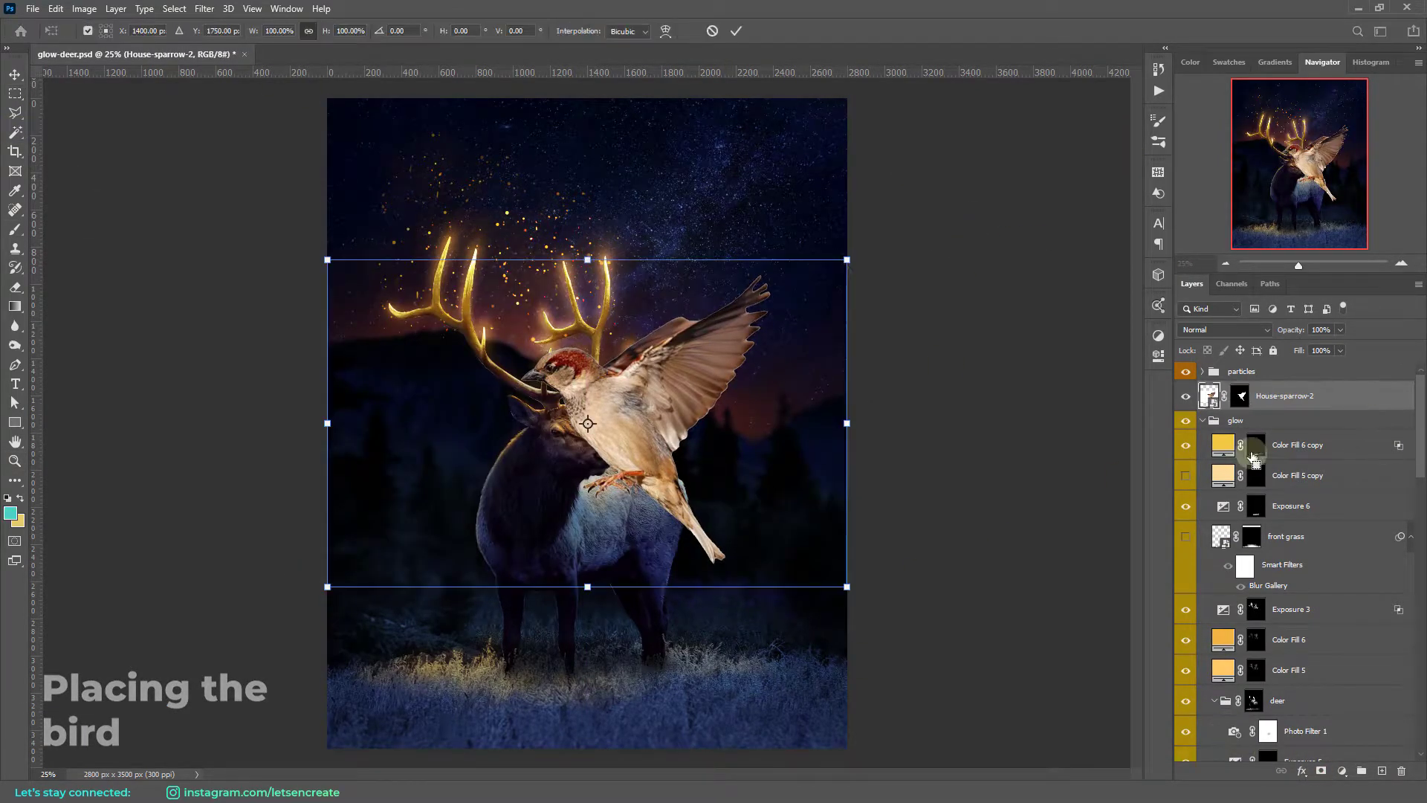
{"action": "mouse_move", "coordinate": [850, 238]}
{"action": "left_mouse_down"}
{"action": "mouse_move", "coordinate": [405, 541]}
{"action": "mouse_move", "coordinate": [679, 405]}
{"action": "left_mouse_up"}
{"action": "key", "text": "Return"}
- Group the sparrow layer into a group named 'sparrow' and duplicate the bird
{"action": "key", "text": "z"}
{"action": "left_click", "coordinate": [652, 398]}
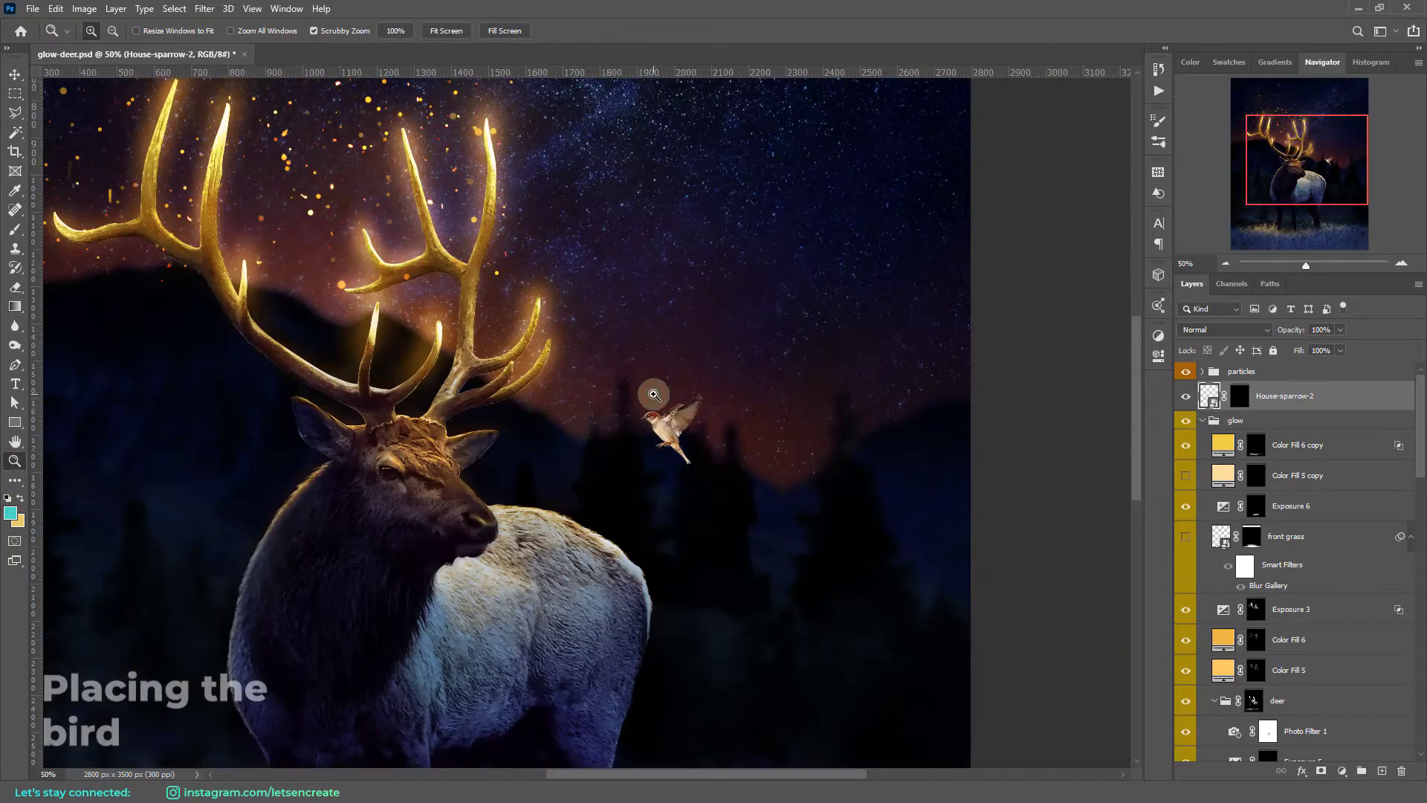
{"action": "key", "text": "ctrl+g"}
{"action": "left_click", "coordinate": [1337, 414]}
{"action": "key", "text": "ctrl+j"}
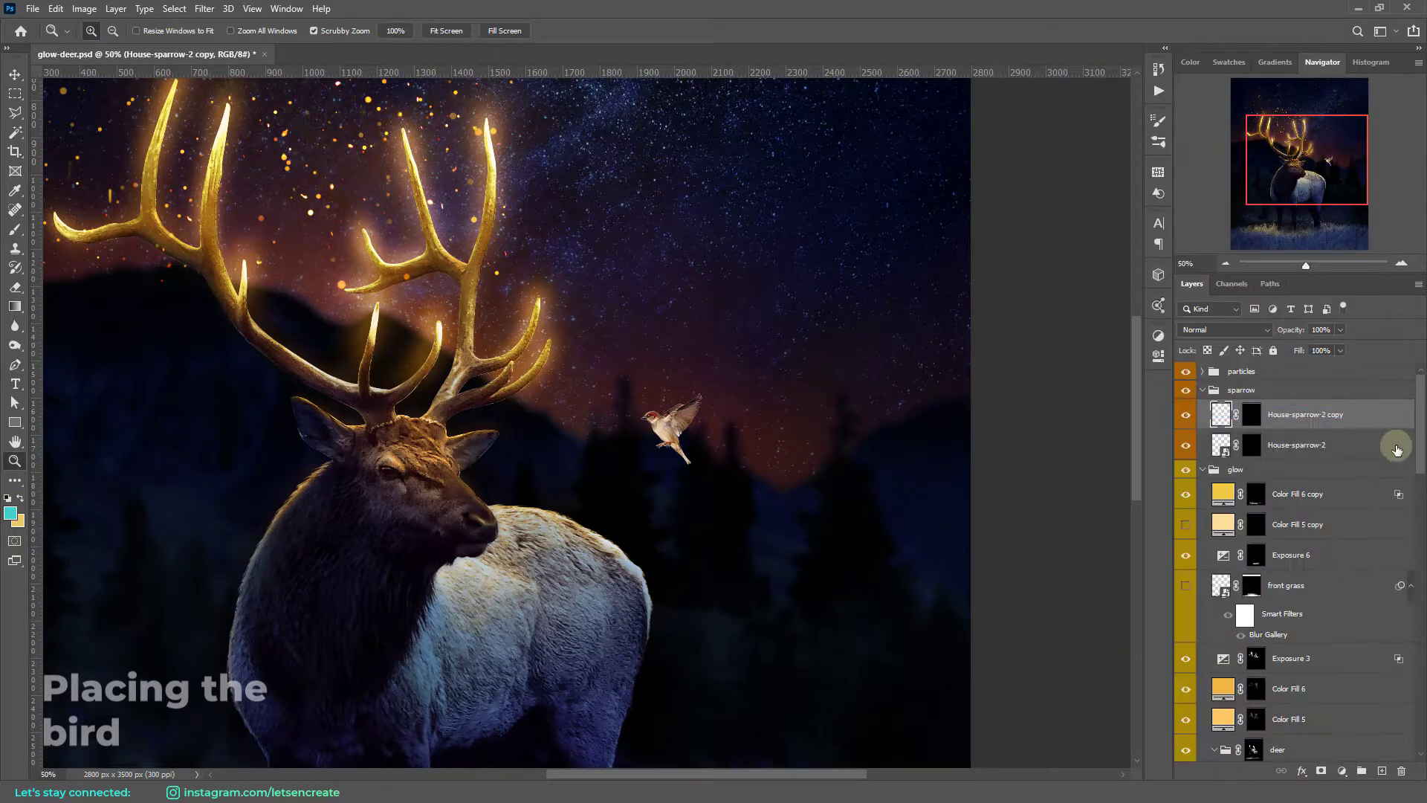
{"action": "right_click", "coordinate": [1277, 449]}
{"action": "key", "text": "Escape"}
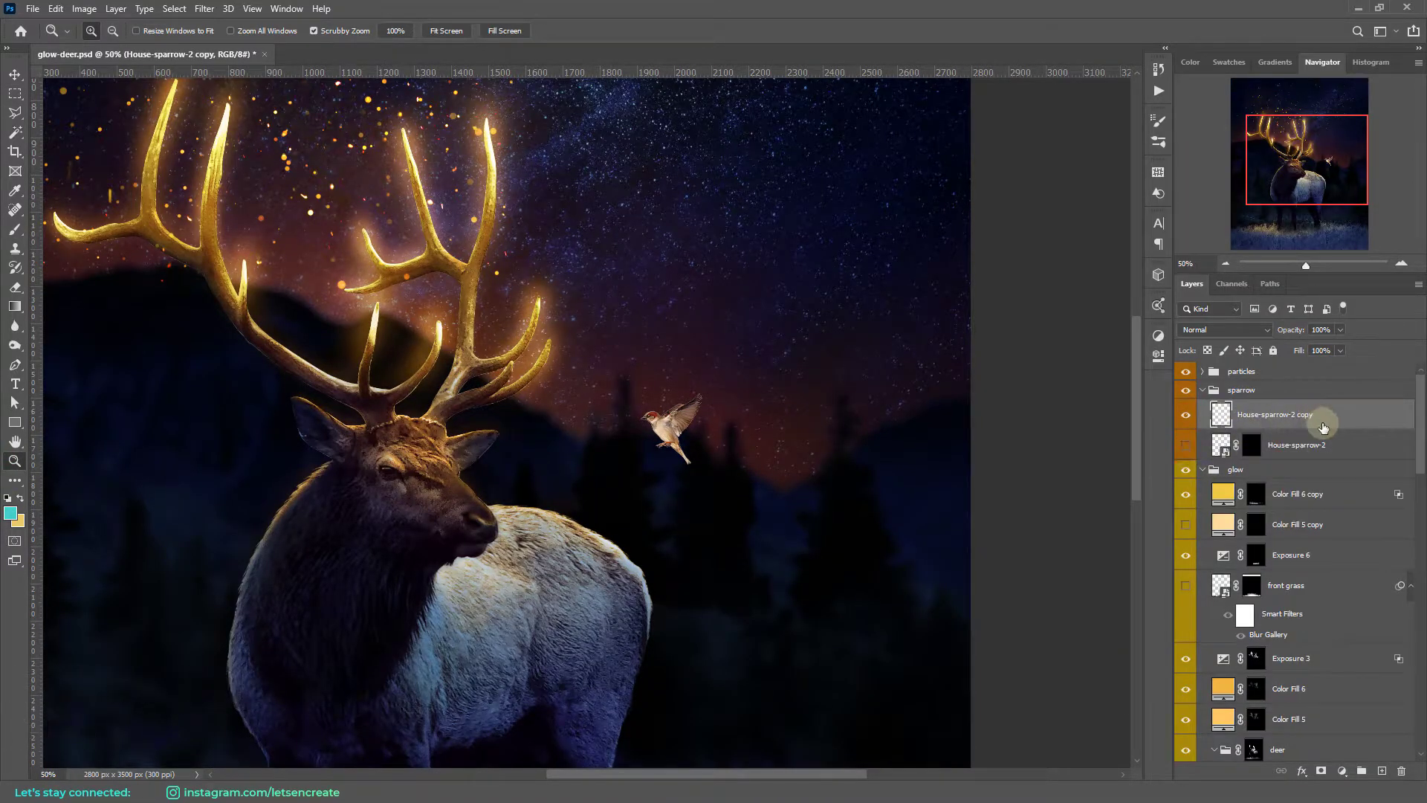
- Copy the night Color Fill 1 and Selective Color 1 into the sparrow group, clipped
{"action": "scroll", "coordinate": [1300, 557], "scroll_direction": "down", "scroll_amount": 10}
{"action": "left_click", "coordinate": [1347, 680], "text": "shift"}
{"action": "left_click_drag", "start_coordinate": [1347, 680], "coordinate": [1334, 455]}
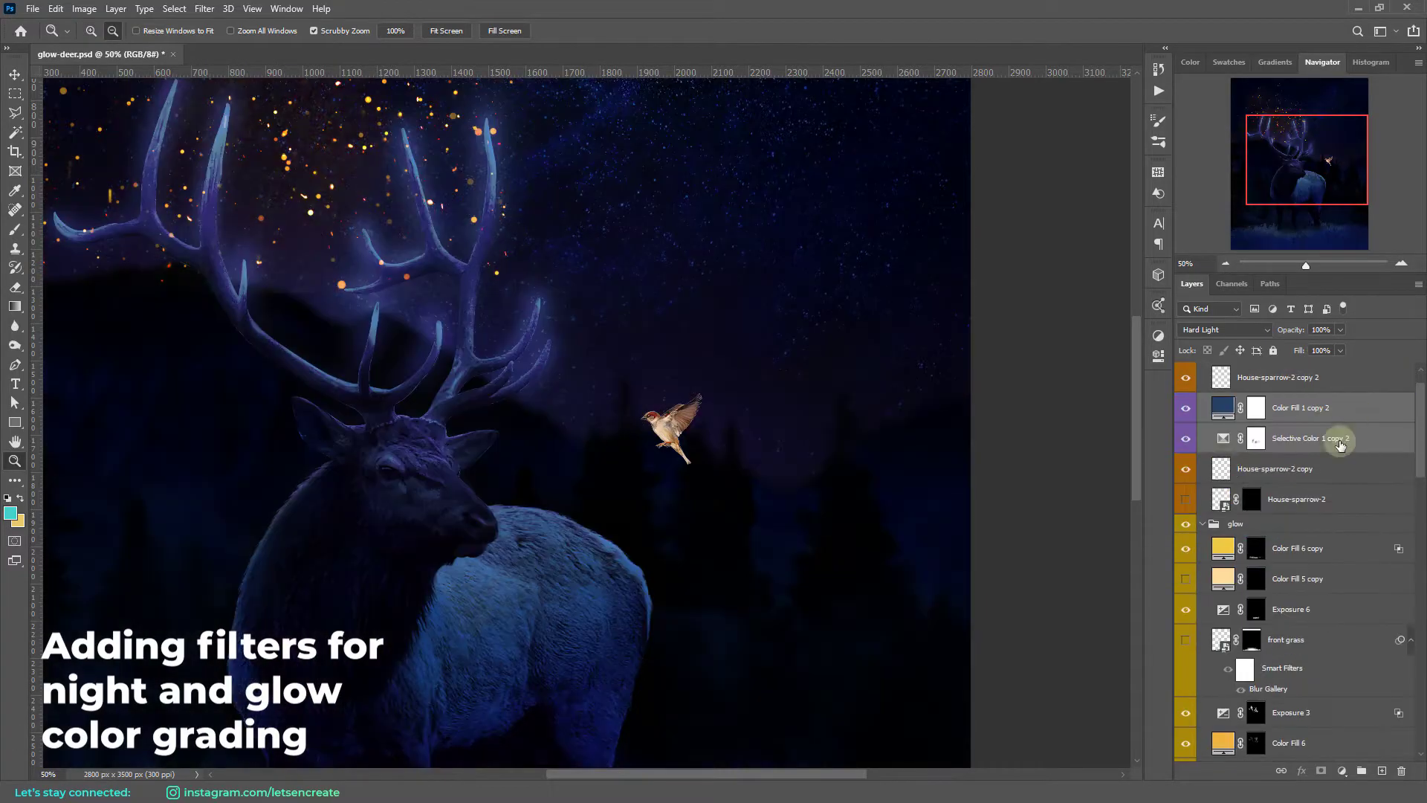
{"action": "key", "text": "ctrl+alt+g"}
- Copy Photo Filter 1 into the sparrow group, clip it, and colour-label the group green
{"action": "scroll", "coordinate": [1355, 590], "scroll_direction": "down", "scroll_amount": 5}
{"action": "scroll", "coordinate": [1355, 589], "scroll_direction": "down", "scroll_amount": 3}
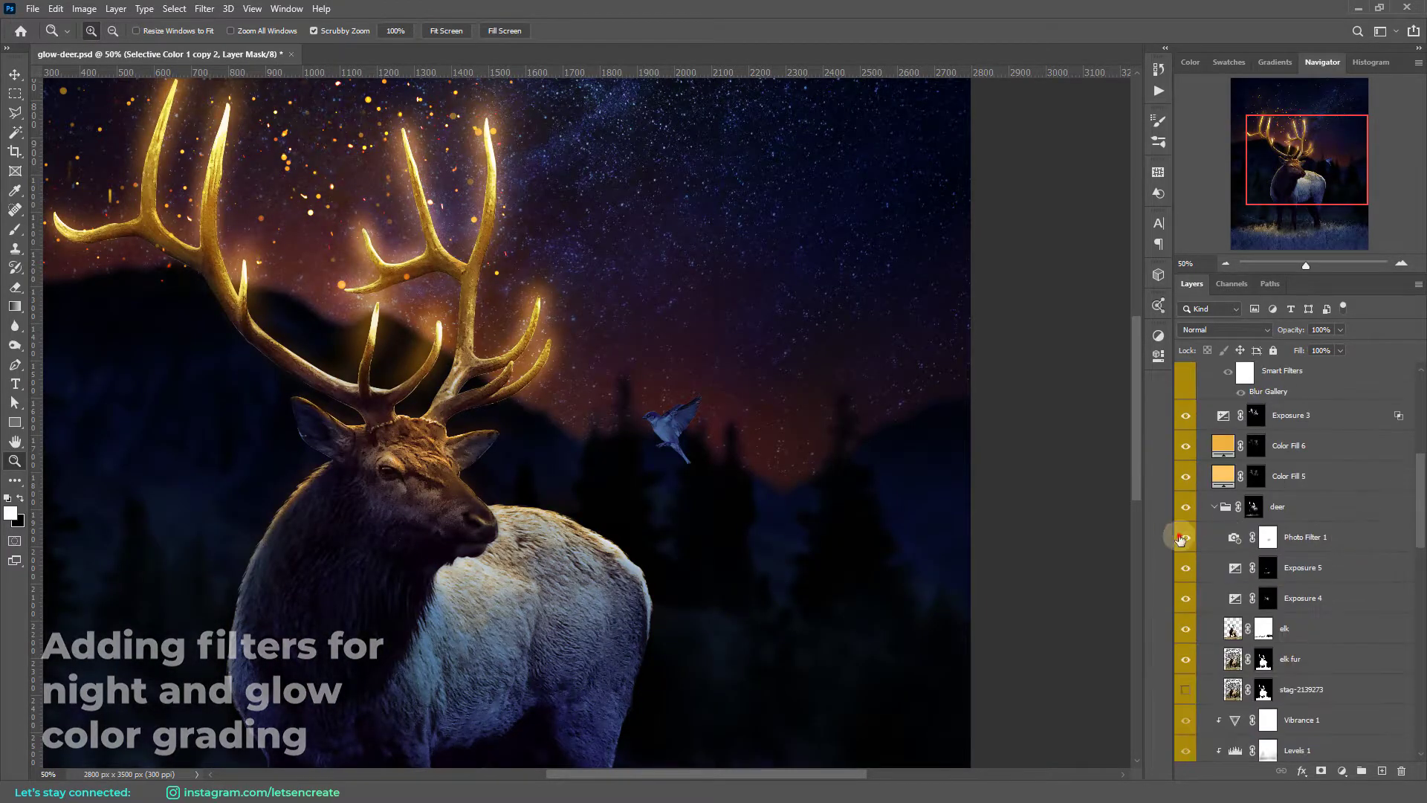
{"action": "left_click", "coordinate": [1346, 545]}
{"action": "left_click_drag", "start_coordinate": [1338, 545], "coordinate": [1308, 413]}
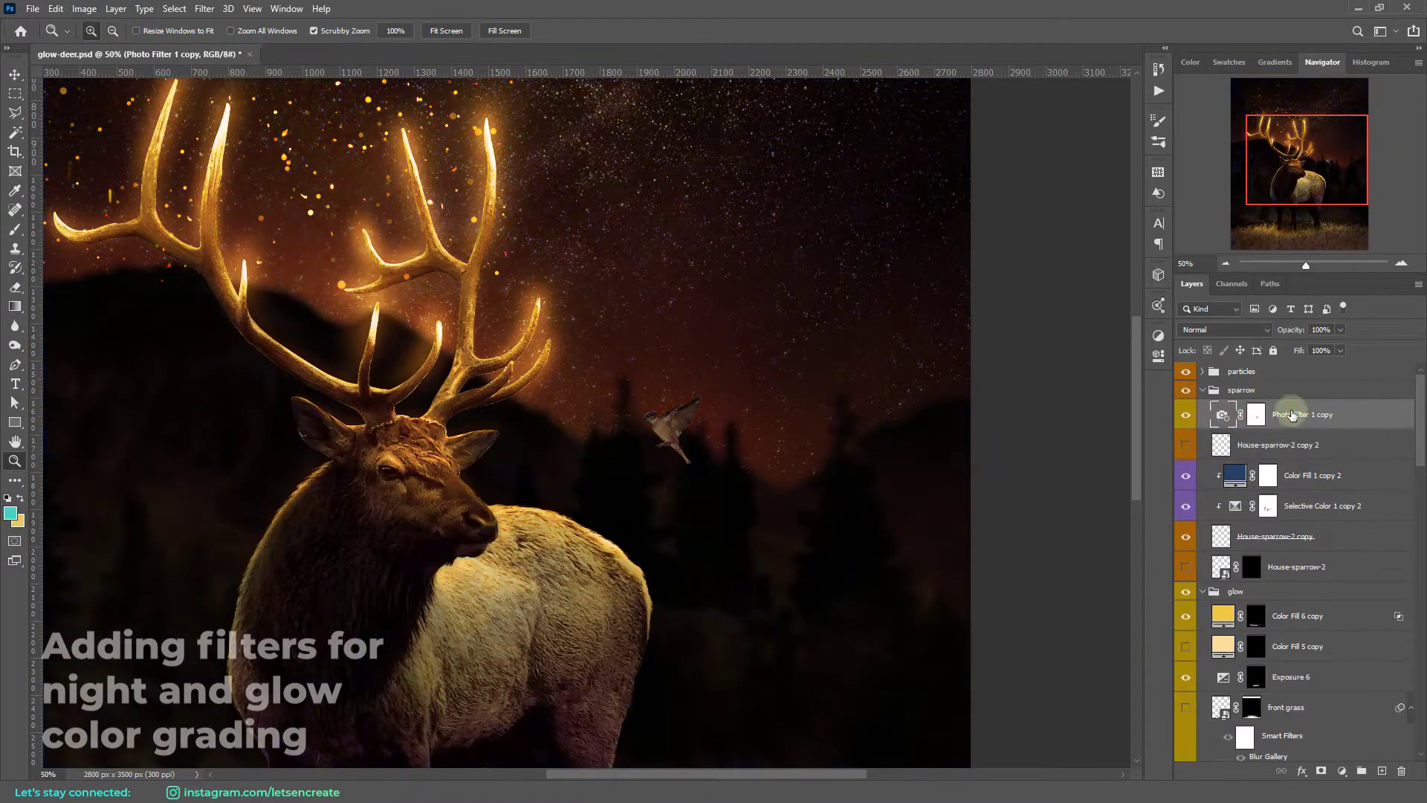
{"action": "right_click", "coordinate": [1185, 389]}
{"action": "left_click", "coordinate": [1148, 734]}
{"action": "left_click", "coordinate": [1219, 428], "text": "alt"}
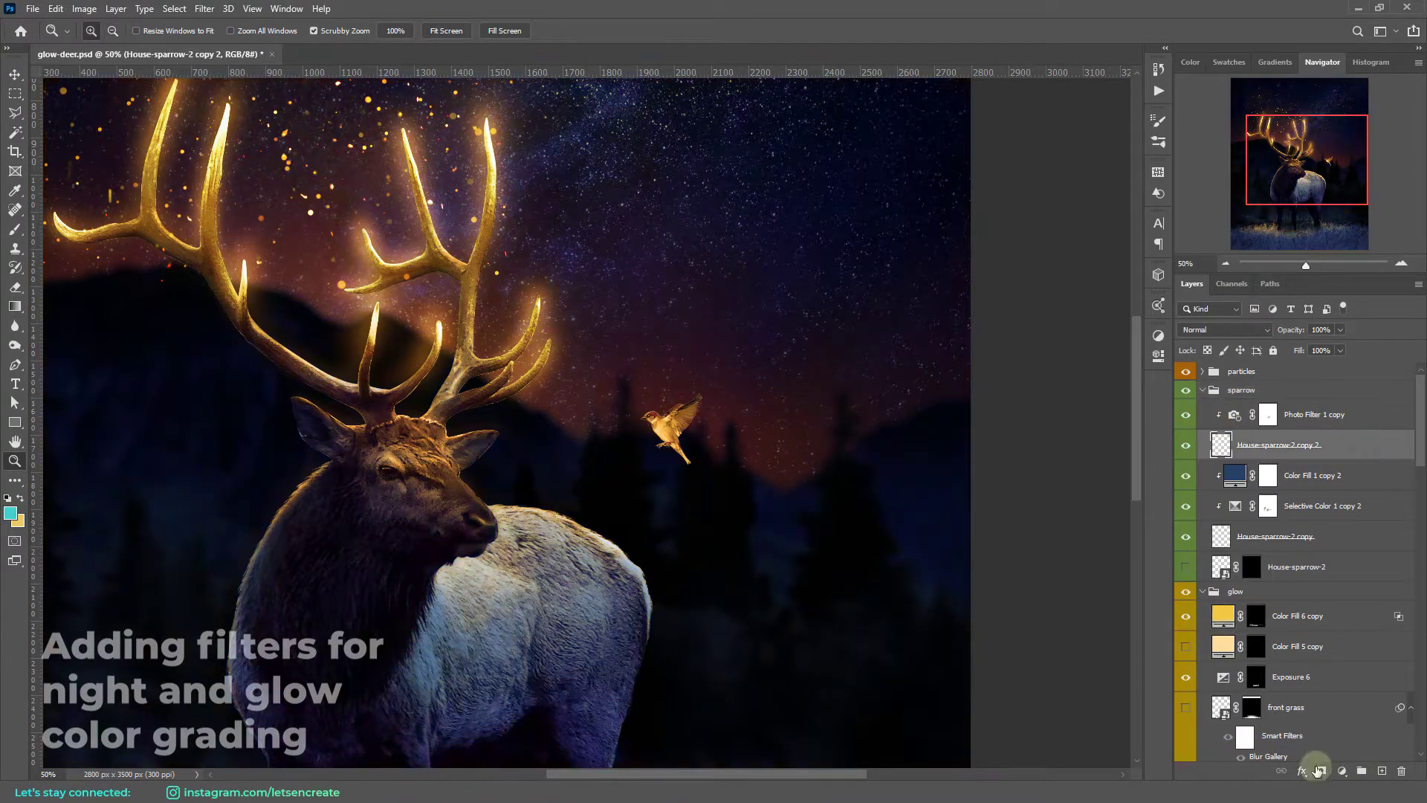
- Add a layer mask to House-sparrow-2 copy 2, ready for brushing
{"action": "left_click", "coordinate": [1321, 770]}
{"action": "key", "text": "ctrl+plus"}
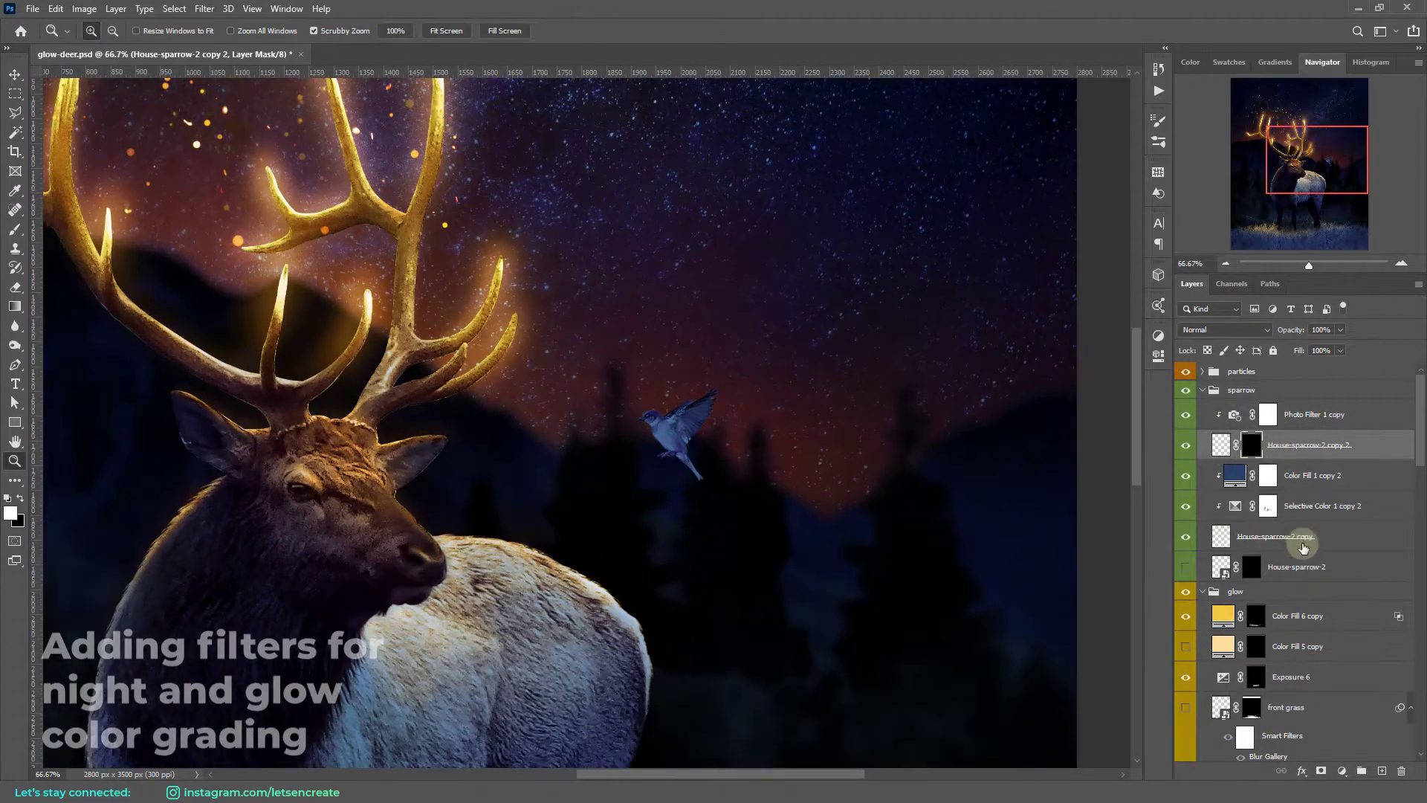
{"action": "key", "text": "b"}
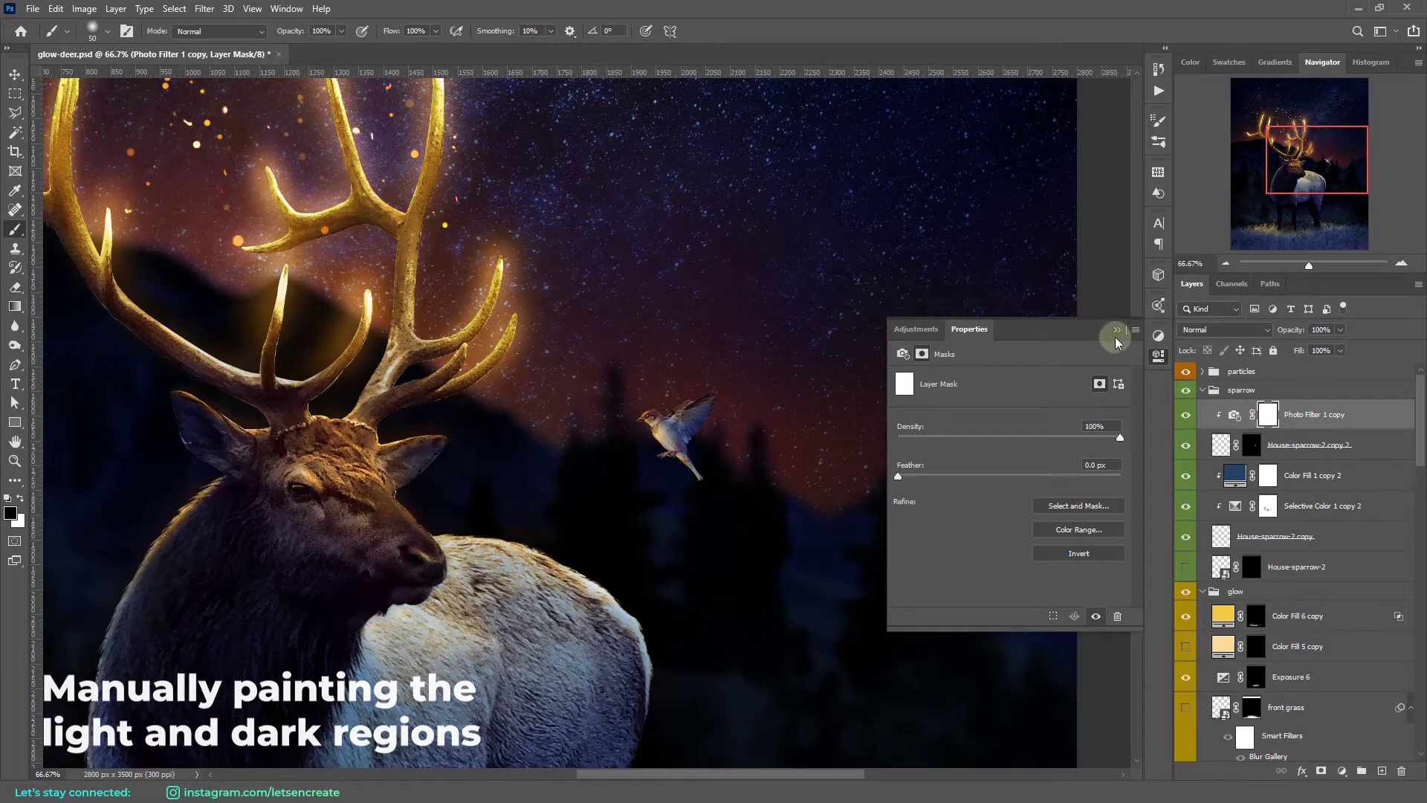
- Add a clipped Exposure 8 layer (+1.16 exposure, 1.50 gamma) with an inverted mask
{"action": "left_click", "coordinate": [1341, 771]}
{"action": "left_click", "coordinate": [1360, 587]}
{"action": "left_click_drag", "start_coordinate": [1010, 414], "coordinate": [1028, 415]}
{"action": "left_click_drag", "start_coordinate": [1009, 473], "coordinate": [978, 481]}
{"action": "left_click", "coordinate": [1267, 414]}
{"action": "key", "text": "ctrl+i"}
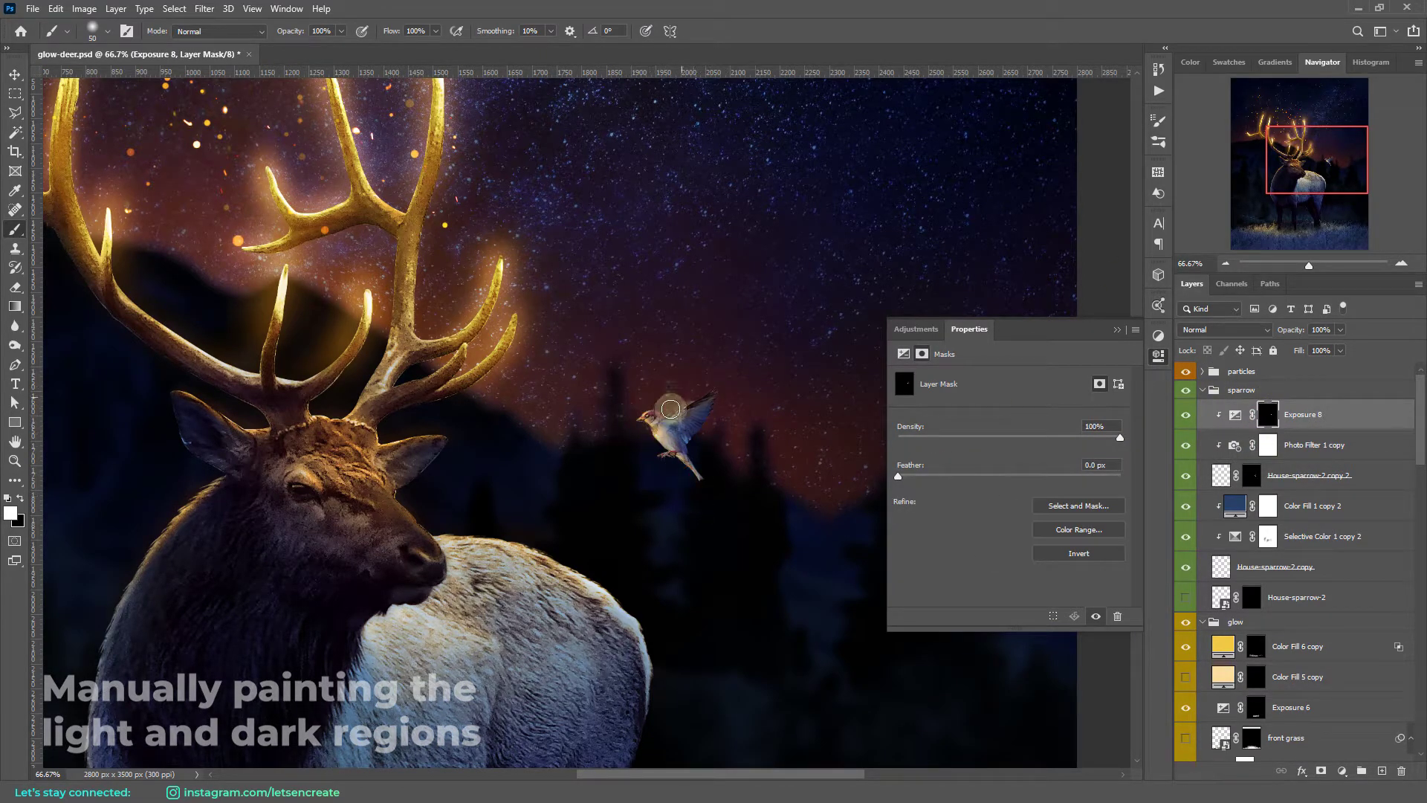
- Add a second clipped exposure layer, Exposure 9, above Color Fill 1 copy 2
{"action": "left_click", "coordinate": [1308, 505]}
{"action": "left_click", "coordinate": [1341, 771]}
{"action": "left_click", "coordinate": [1360, 587]}
{"action": "left_click", "coordinate": [1026, 458]}
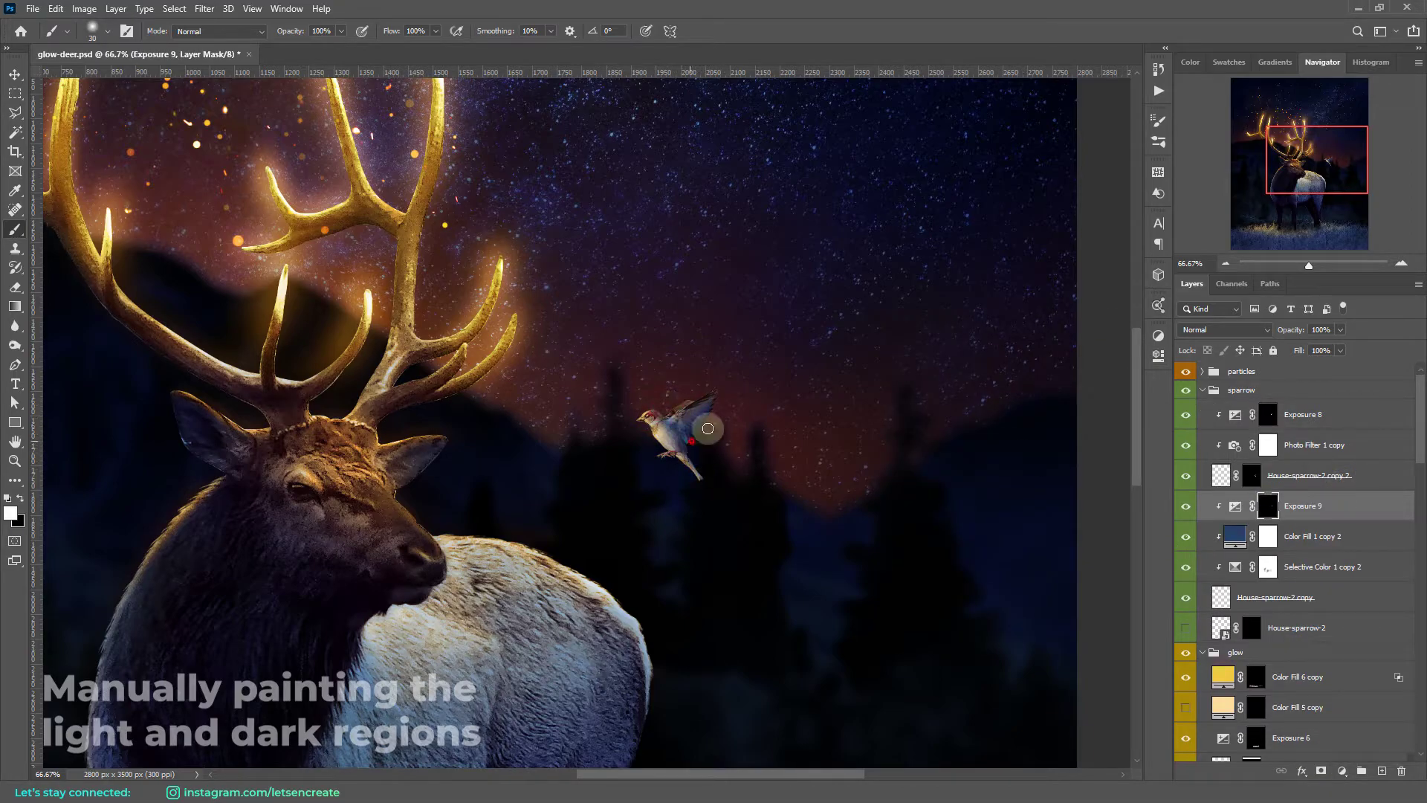
- Copy the warm Color Fill 5 copy into the sparrow group and prepare white brushing on its mask
{"action": "key", "text": "ctrl+0"}
{"action": "key", "text": "z"}
{"action": "key", "text": "ctrl+1"}
{"action": "left_click", "coordinate": [1252, 597]}
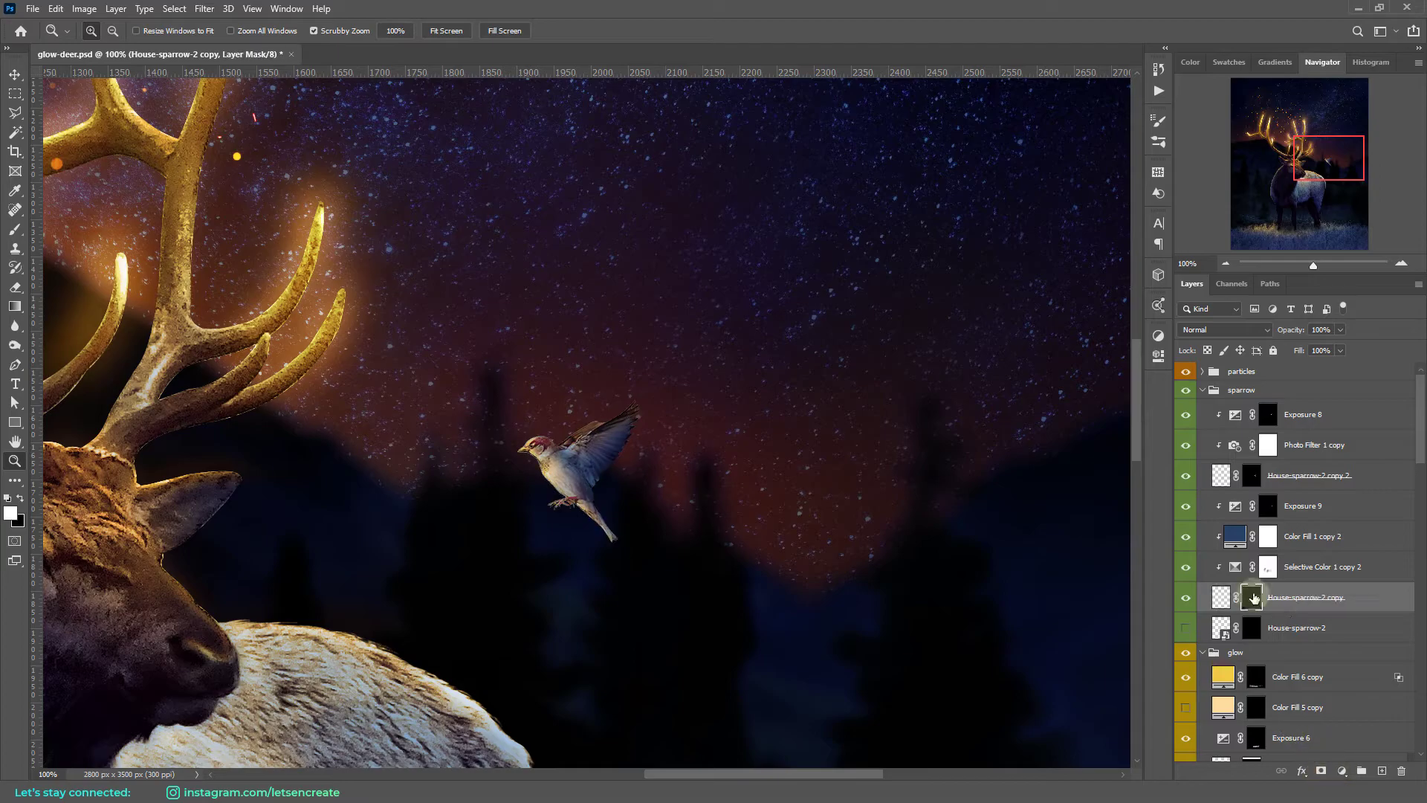
{"action": "left_click_drag", "start_coordinate": [1296, 707], "coordinate": [1264, 405]}
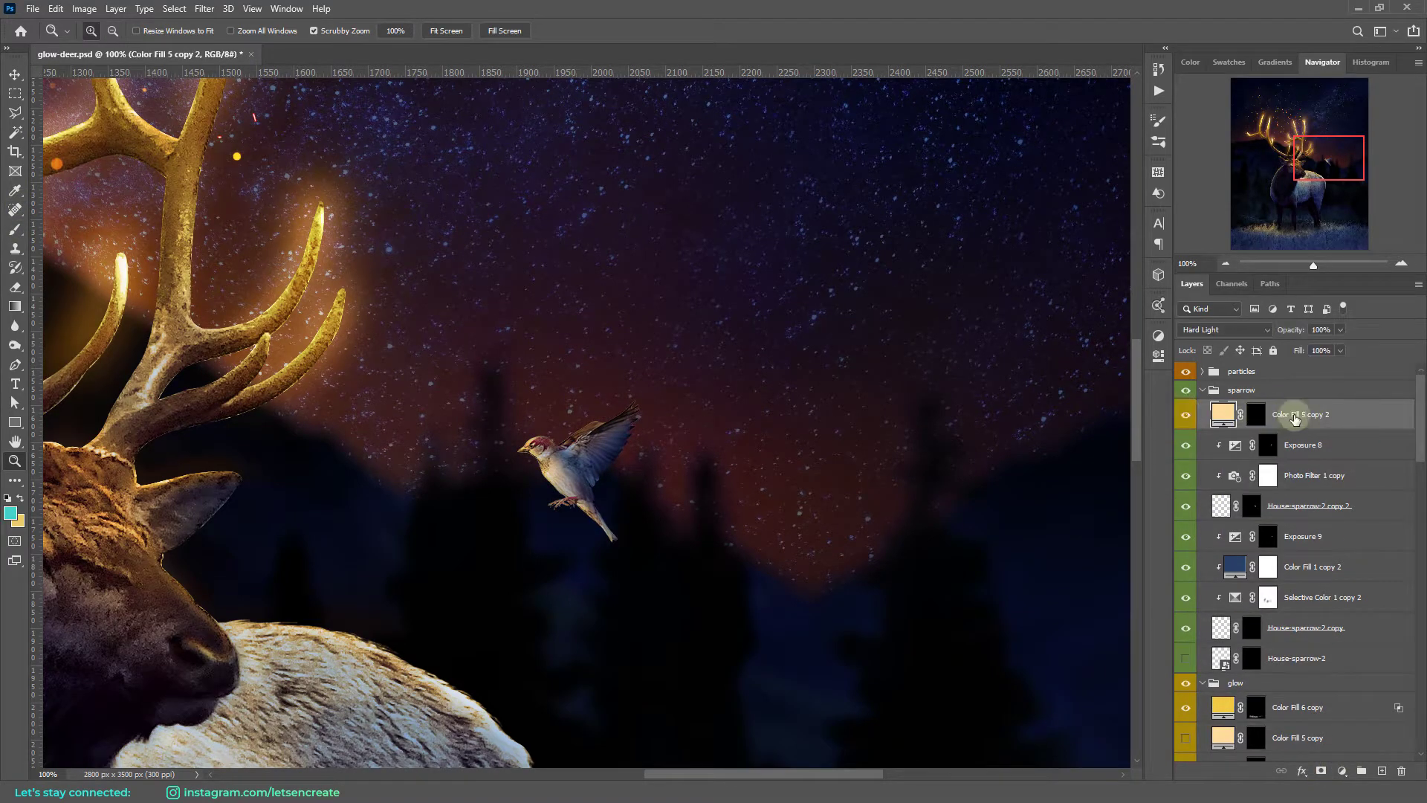
{"action": "left_click", "coordinate": [1256, 414]}
{"action": "key", "text": "b"}
{"action": "key", "text": "d"}
{"action": "key", "text": "x"}
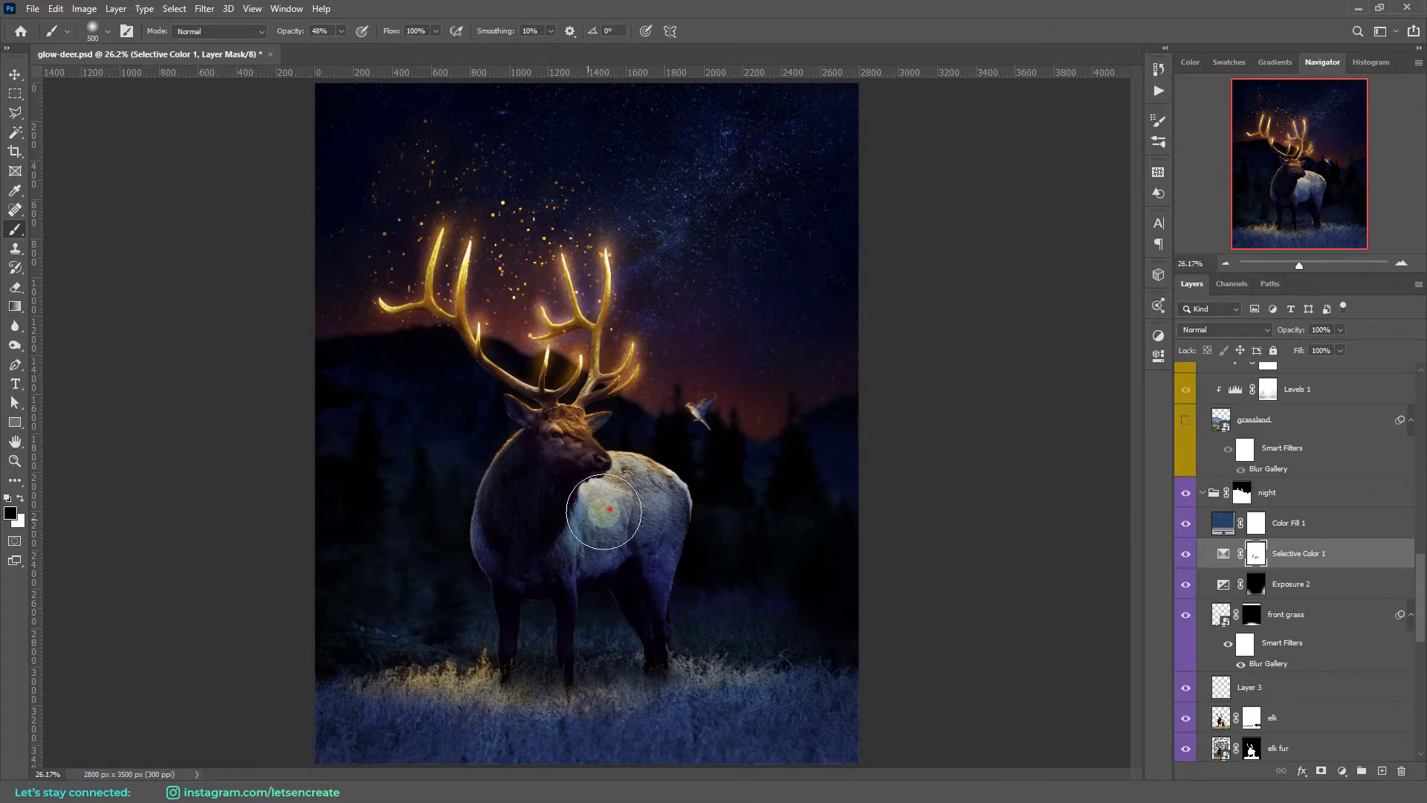
- Paint the Selective Color 1 mask to reduce blue grading over the elk and grass, then save
{"action": "key", "text": "bracketleft"}
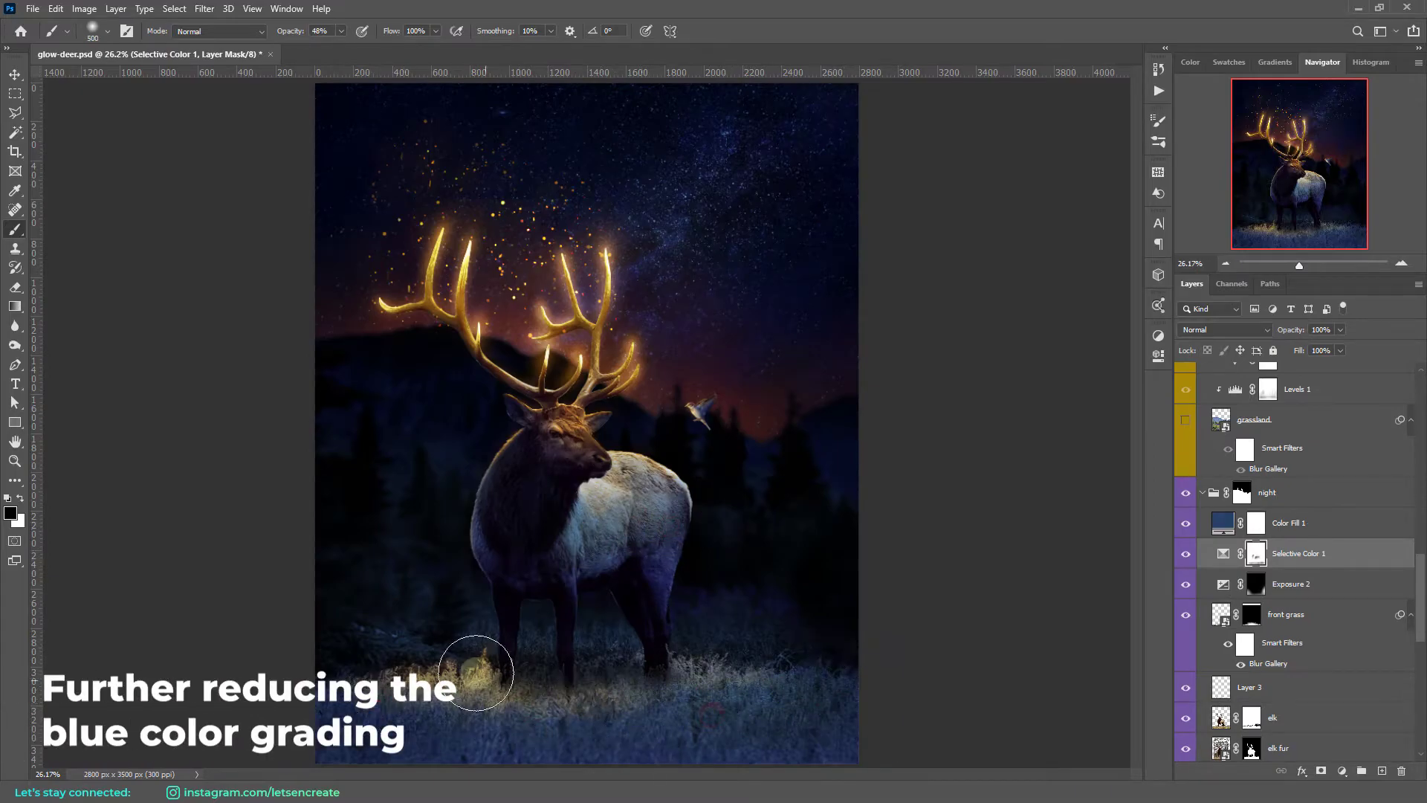
{"action": "key", "text": "bracketleft"}
{"action": "key", "text": "bracketleft"}
{"action": "key", "text": "bracketleft"}
{"action": "key", "text": "ctrl+plus"}
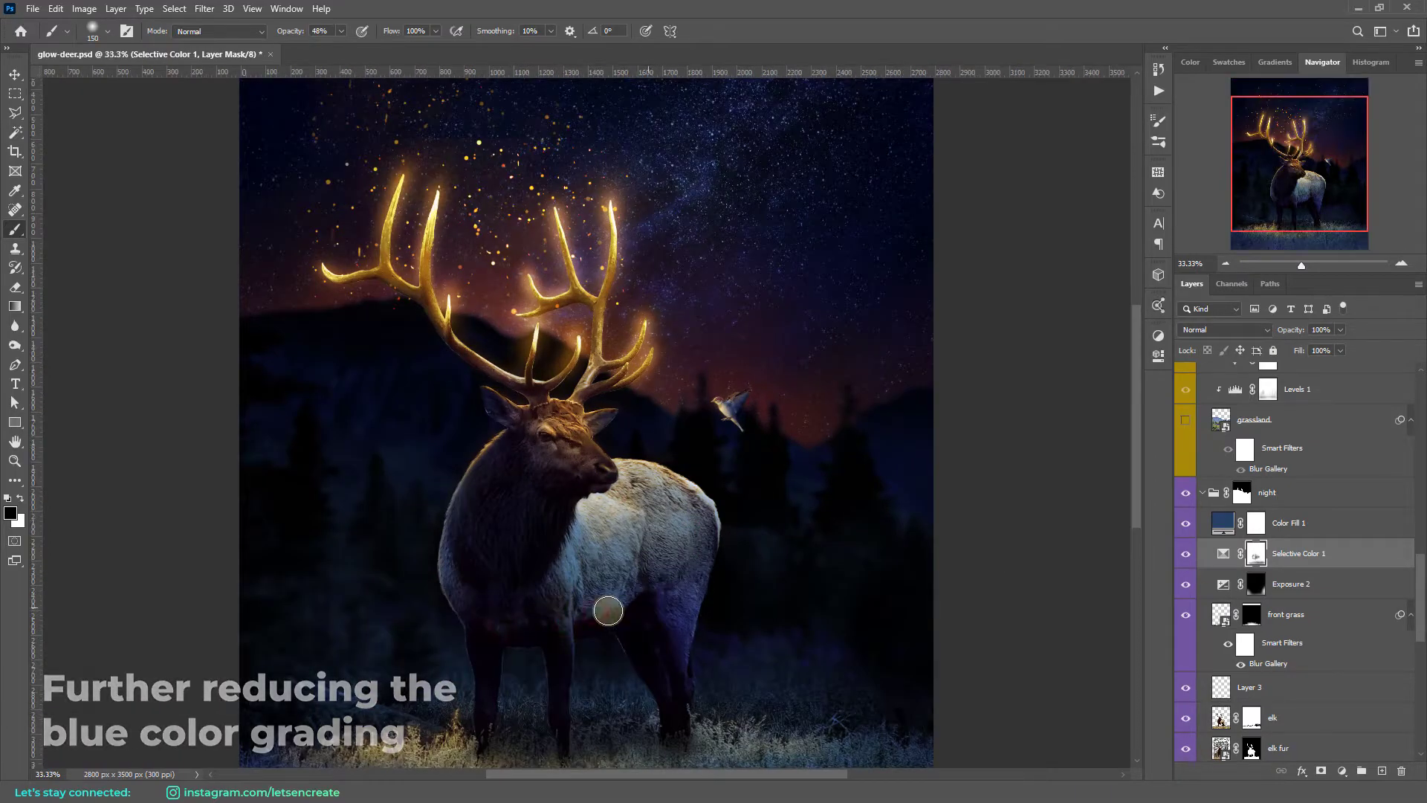
{"action": "left_click_drag", "start_coordinate": [1135, 470], "coordinate": [1135, 499]}
{"action": "key", "text": "bracketright"}
{"action": "key", "text": "bracketright"}
{"action": "key", "text": "bracketright"}
{"action": "key", "text": "ctrl+minus"}
{"action": "key", "text": "ctrl+s"}
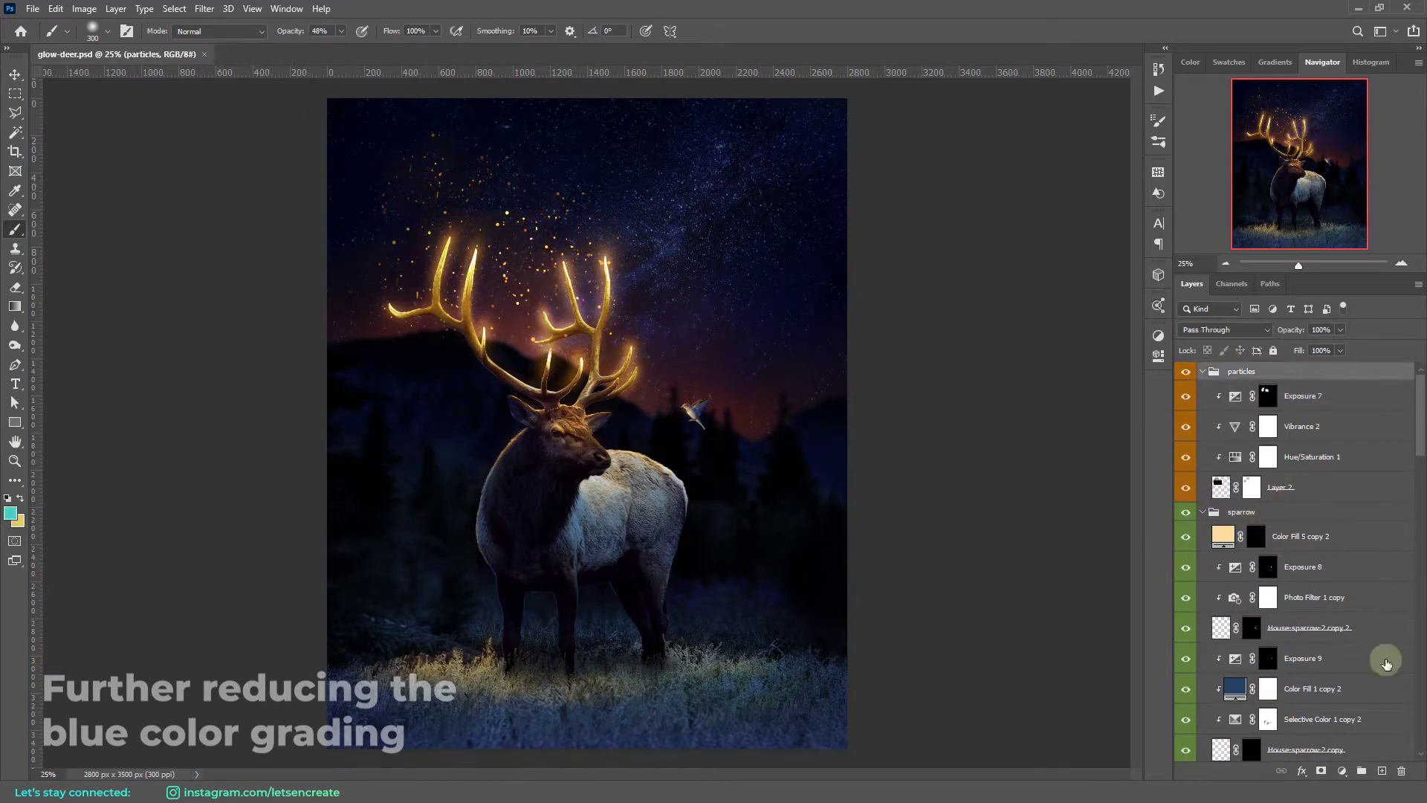
- Rename the merged top layer 'snapshot' and convert it to a smart object
{"action": "double_click", "coordinate": [1239, 376]}
{"action": "type", "text": "snapshot"}
{"action": "key", "text": "Return"}
{"action": "right_click", "coordinate": [1319, 377]}
{"action": "left_click", "coordinate": [1319, 396]}
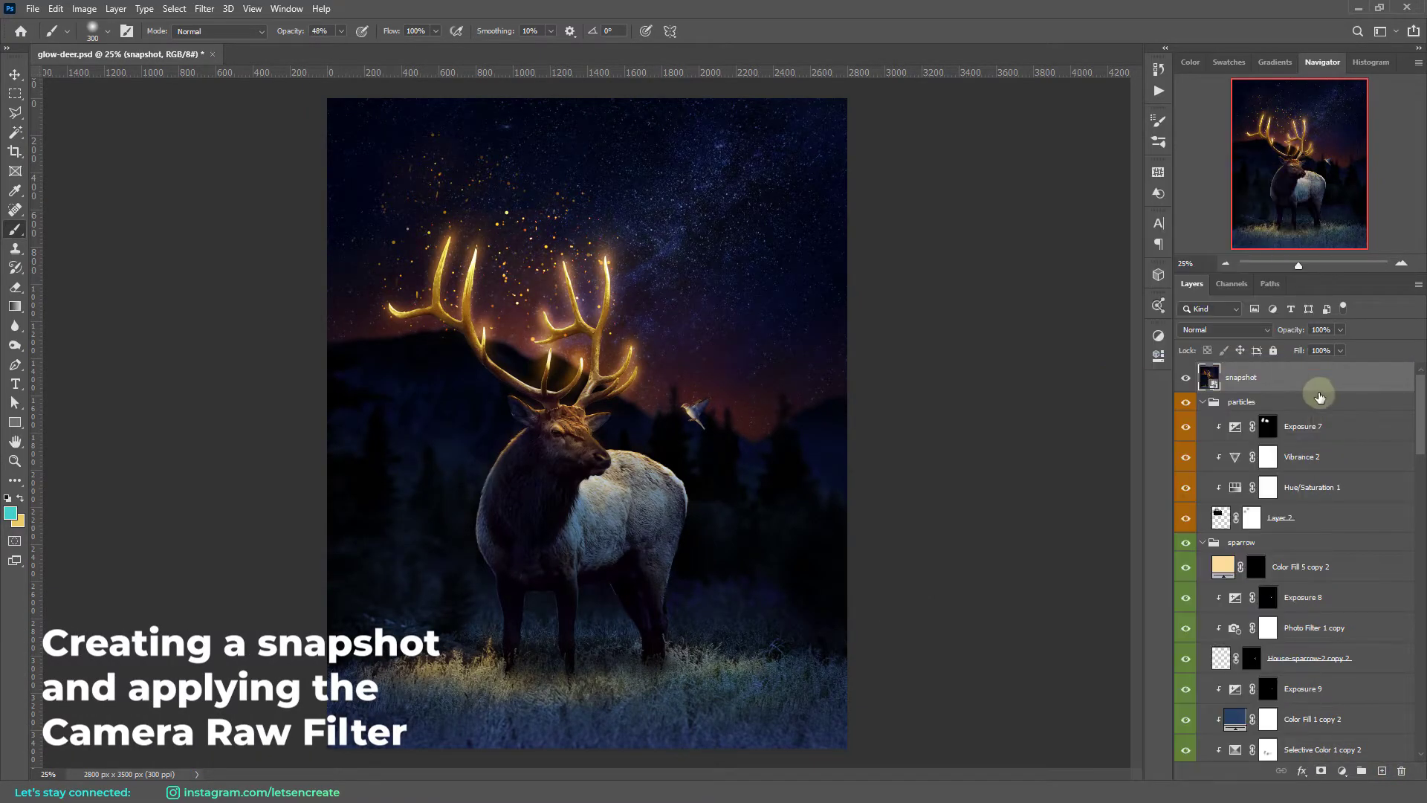
- Apply Camera Raw: Clarity +8, Highlights +16, Shadows +30, Whites +2, plus a tone curve tweak
{"action": "left_click", "coordinate": [205, 8]}
{"action": "left_click", "coordinate": [245, 106]}
{"action": "left_click_drag", "start_coordinate": [1207, 387], "coordinate": [1215, 390]}
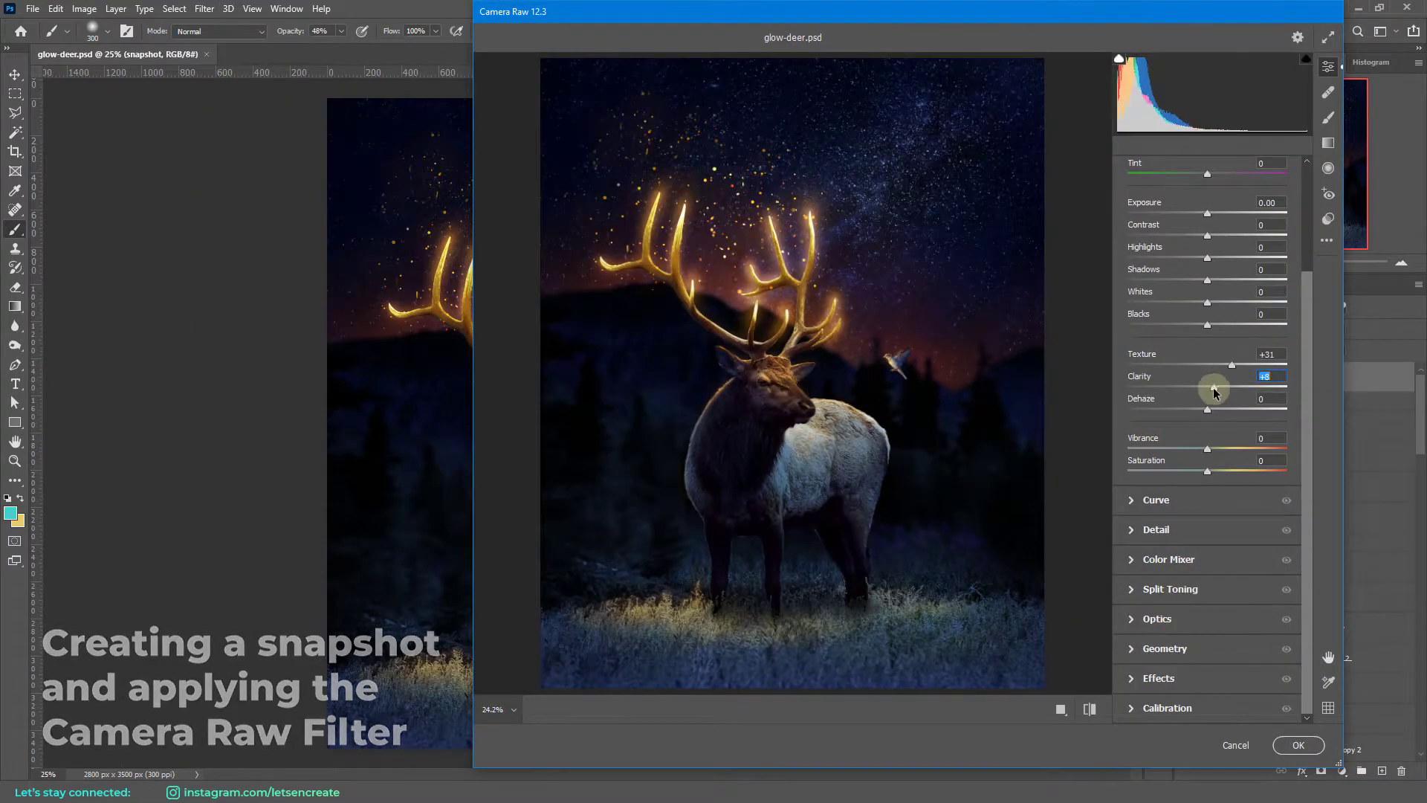
{"action": "left_click_drag", "start_coordinate": [1207, 257], "coordinate": [1219, 257]}
{"action": "left_click_drag", "start_coordinate": [1207, 280], "coordinate": [1230, 279]}
{"action": "mouse_move", "coordinate": [1207, 302]}
{"action": "left_mouse_down"}
{"action": "mouse_move", "coordinate": [1271, 322]}
{"action": "mouse_move", "coordinate": [1234, 355]}
{"action": "left_mouse_up"}
{"action": "left_click", "coordinate": [1155, 499]}
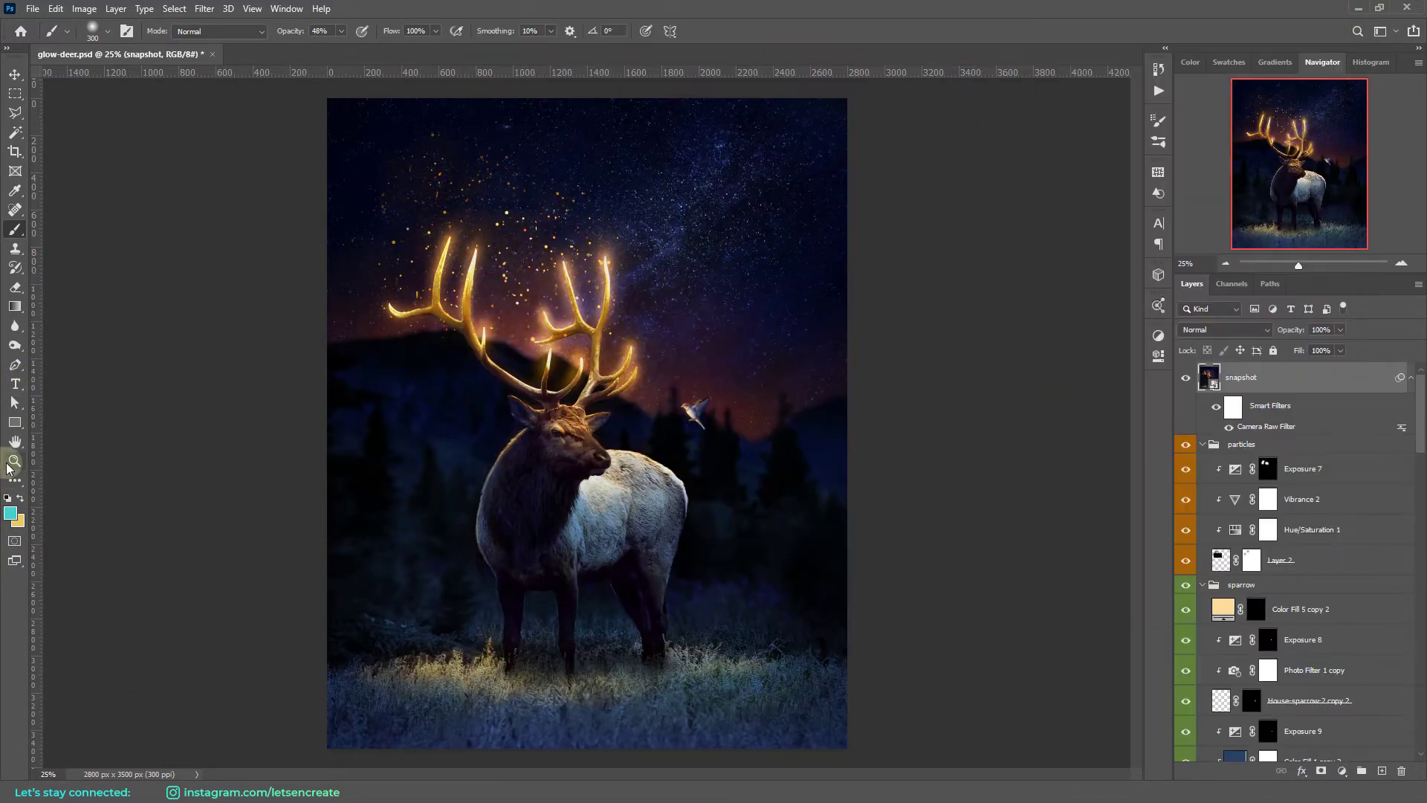
{"action": "left_click", "coordinate": [14, 461]}
- Invert the snapshot mask to black, with the Brush ready to paint the effect back
{"action": "key", "text": "b"}
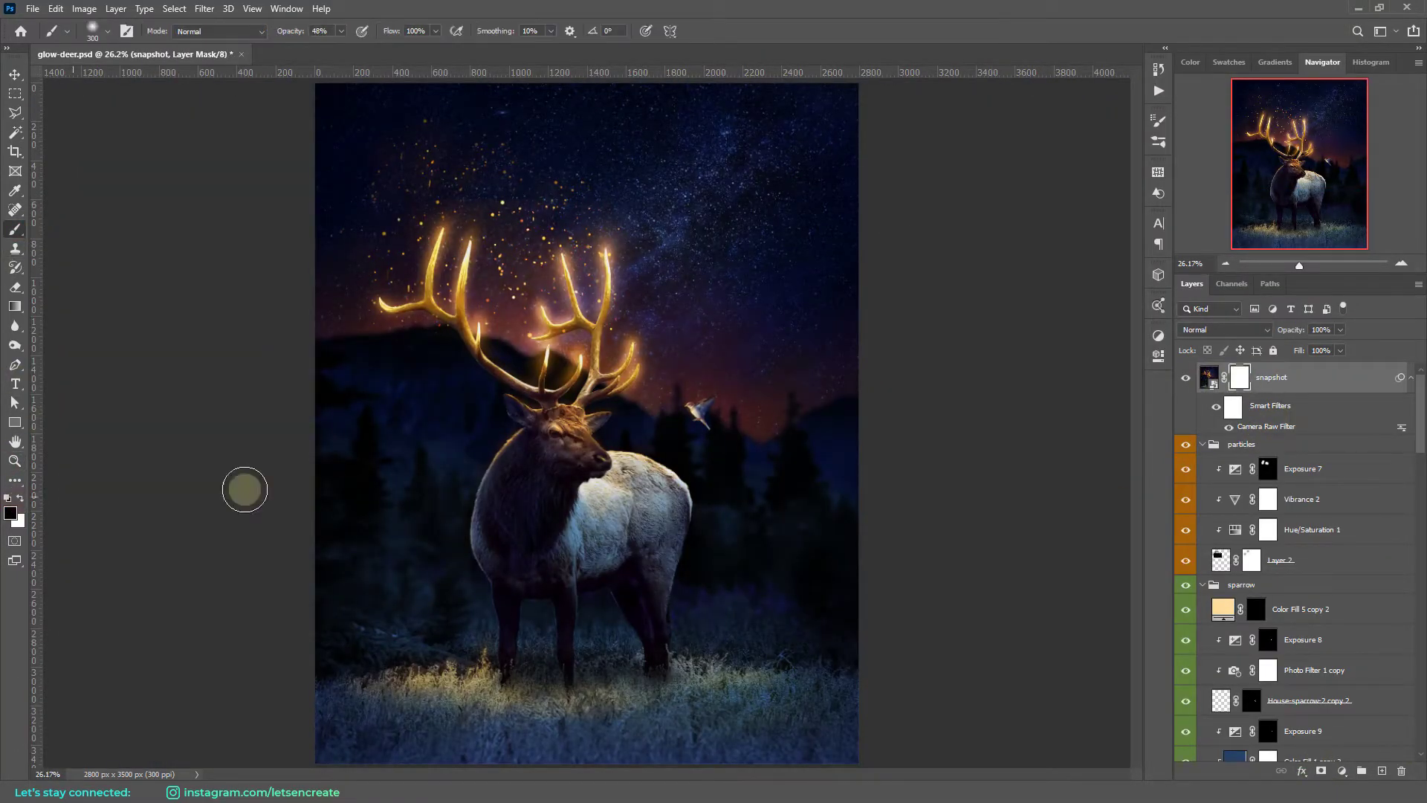
{"action": "key", "text": "ctrl+i"}
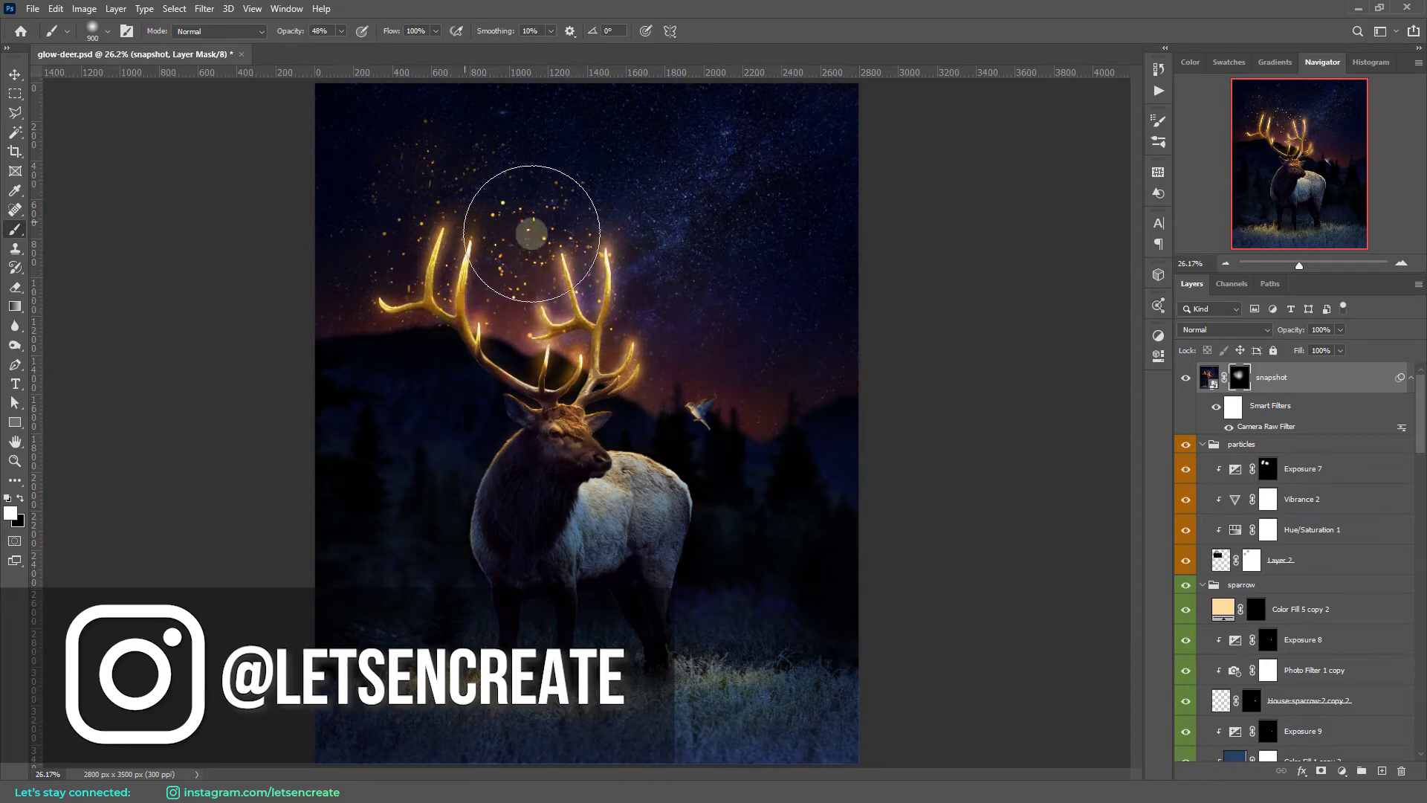